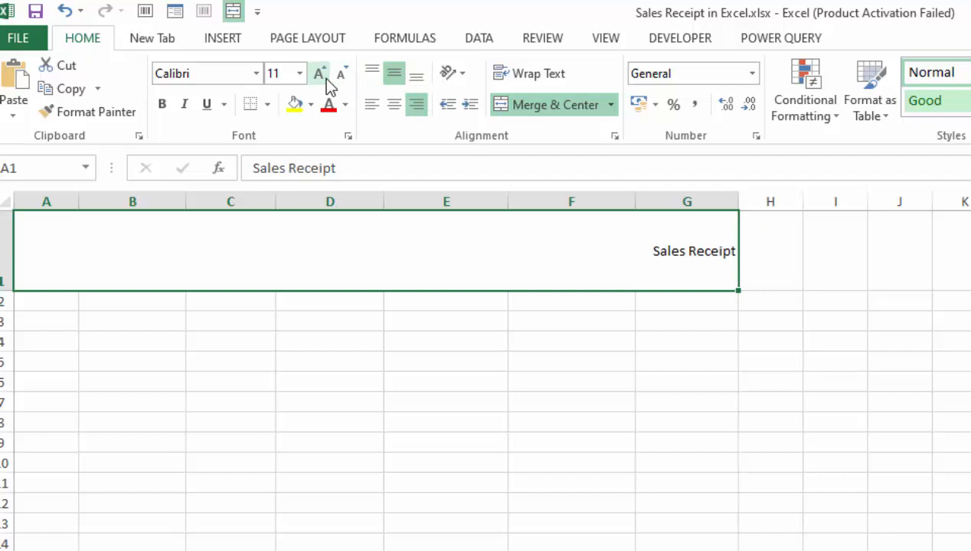
Step: Enlarge the Sales Receipt title to 48 pt and widen column D slightly
click(326, 77)
click(326, 77)
click(325, 76)
click(325, 76)
click(326, 76)
click(325, 77)
click(325, 77)
click(323, 76)
click(323, 77)
click(323, 77)
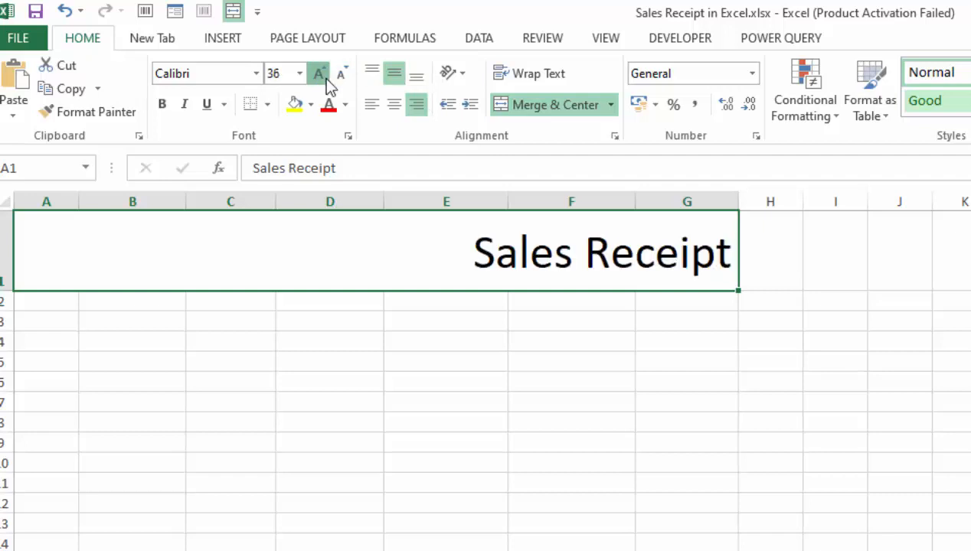
click(323, 76)
click(323, 77)
click(342, 76)
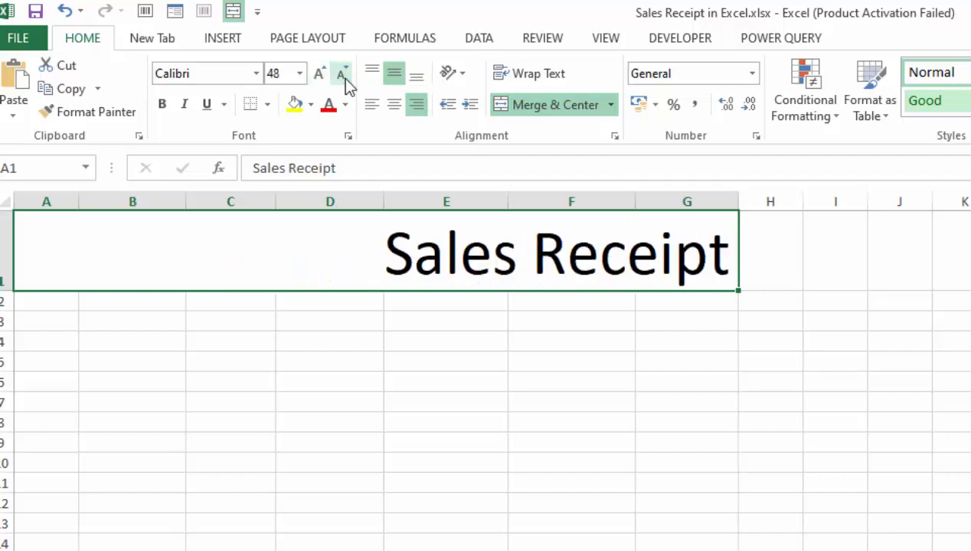
drag(385, 195, 413, 195)
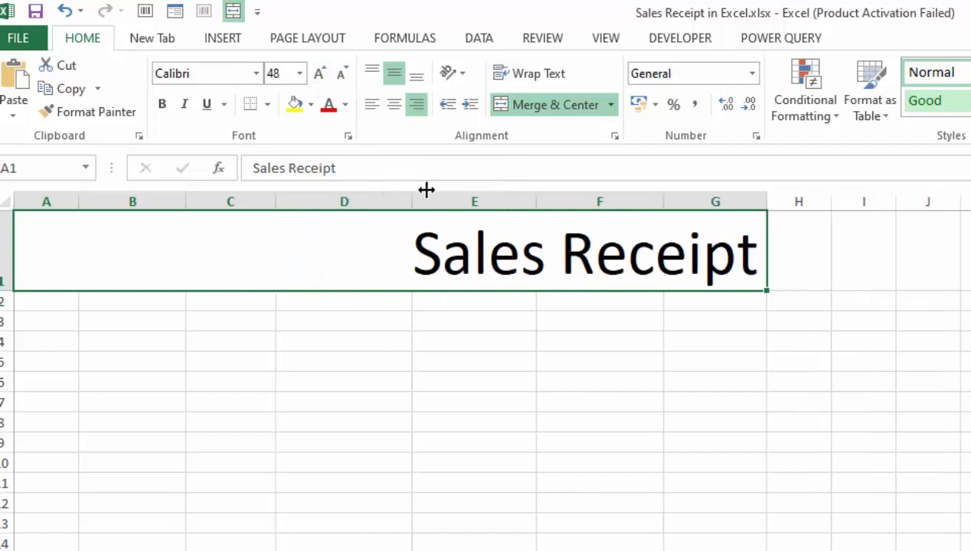
Step: Make the Sales Receipt title bold in Arial Black at 36 pt
click(173, 109)
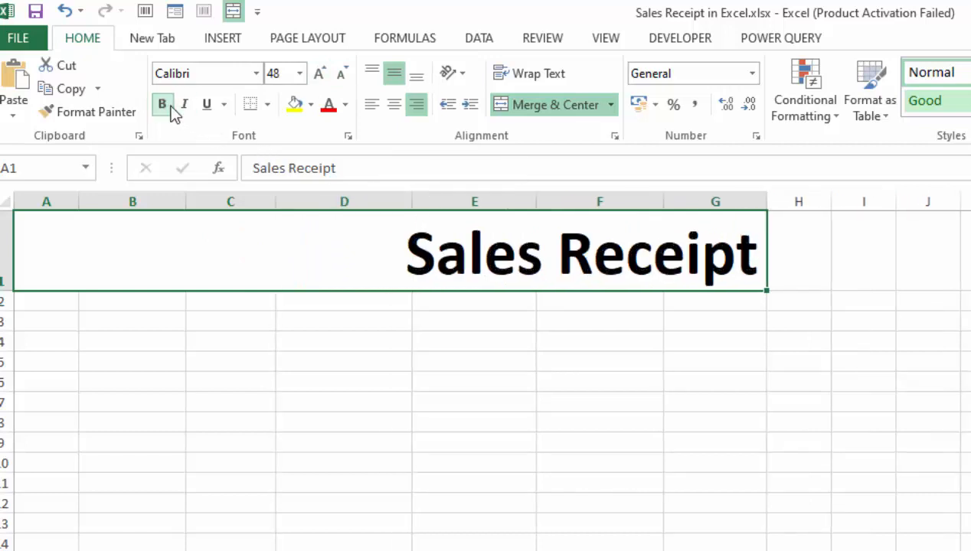
click(255, 75)
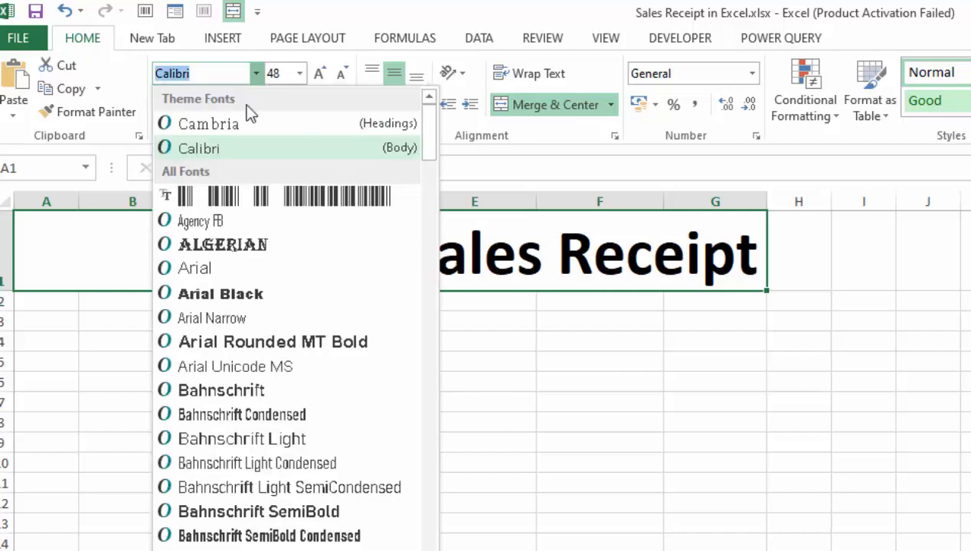
click(239, 292)
key(ctrl+shift+less)
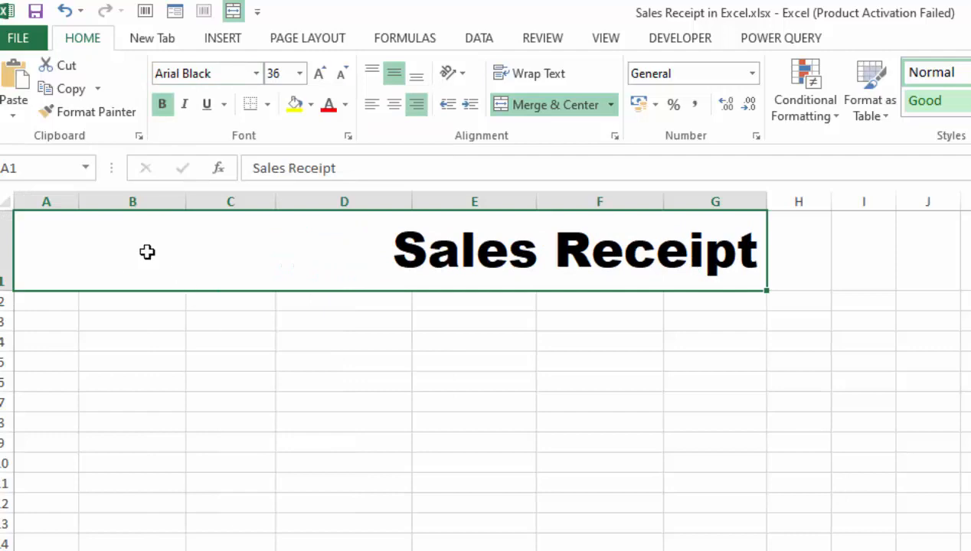
Step: Insert the picture learning center logo.jpg from the Desktop folder into the sheet
click(217, 40)
click(212, 103)
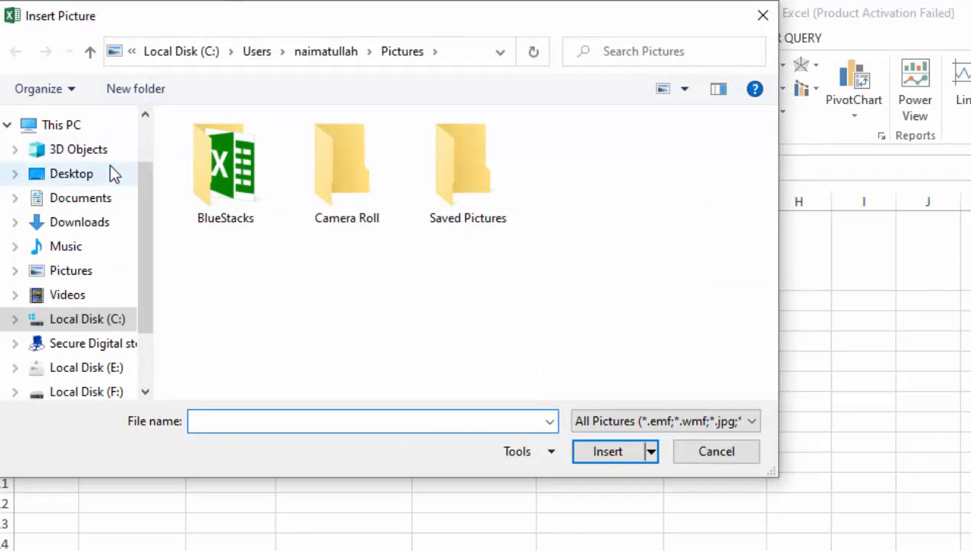
click(111, 173)
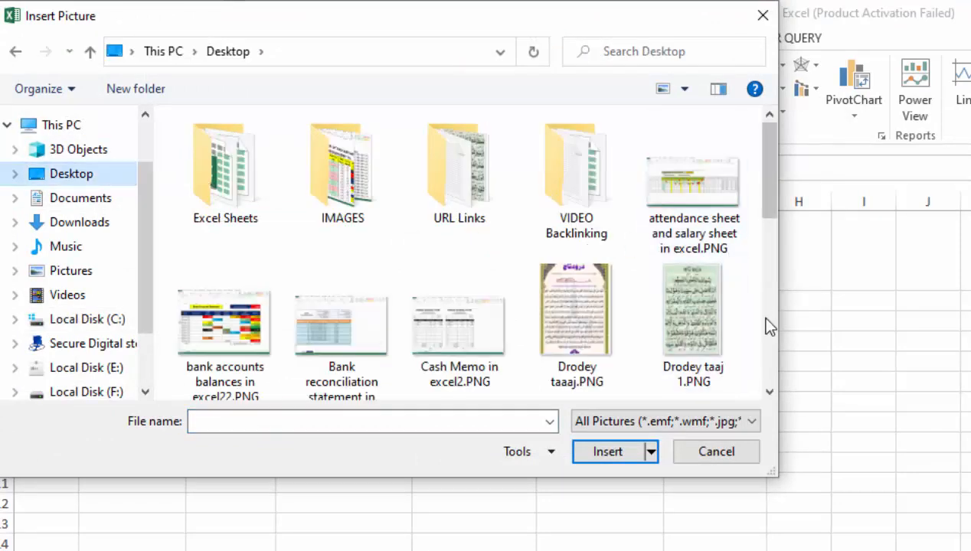
scroll(768, 326, down, 2)
click(576, 330)
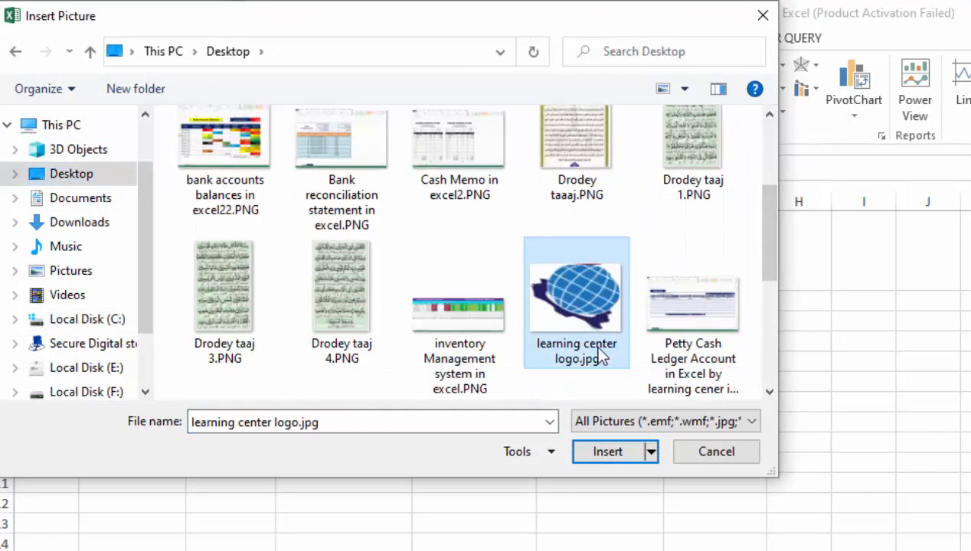
click(617, 452)
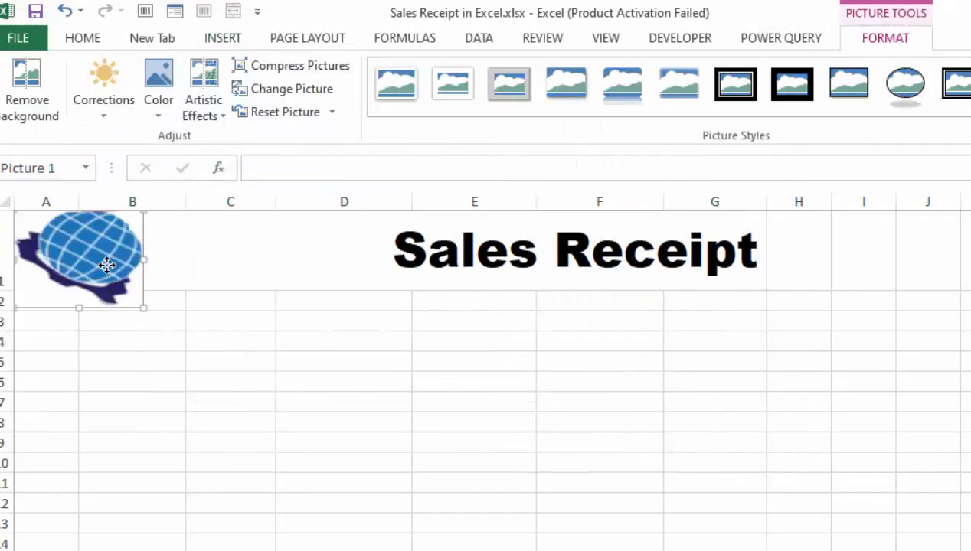
Step: Position the logo over columns A and B beside the title and make row 1 taller to fit it
mouse_move(95, 263)
mouse_down()
mouse_move(111, 258)
mouse_move(105, 264)
mouse_up()
drag(7, 291, 7, 313)
click(344, 444)
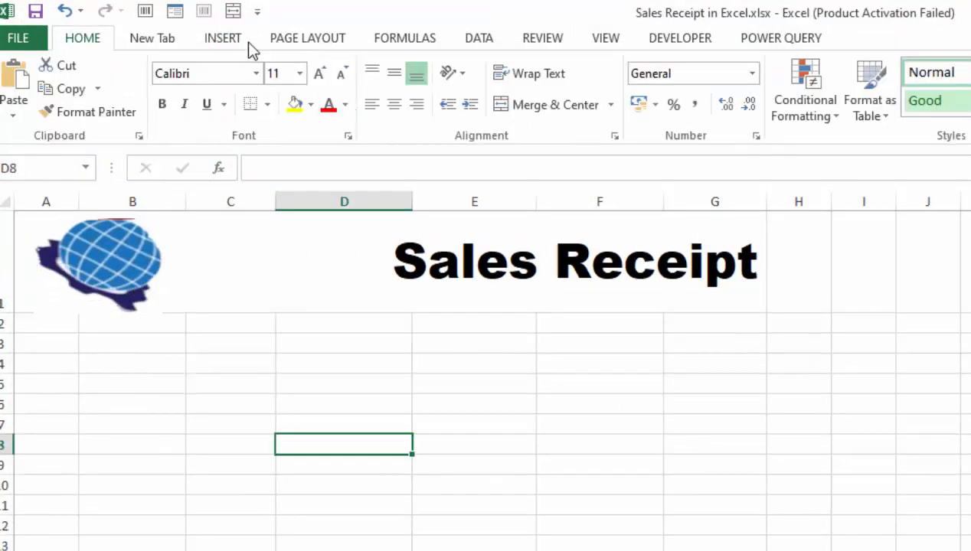
Step: Set the line style for drawing borders to the thickest solid line
key(alt+h)
key(b)
mouse_move(445, 281)
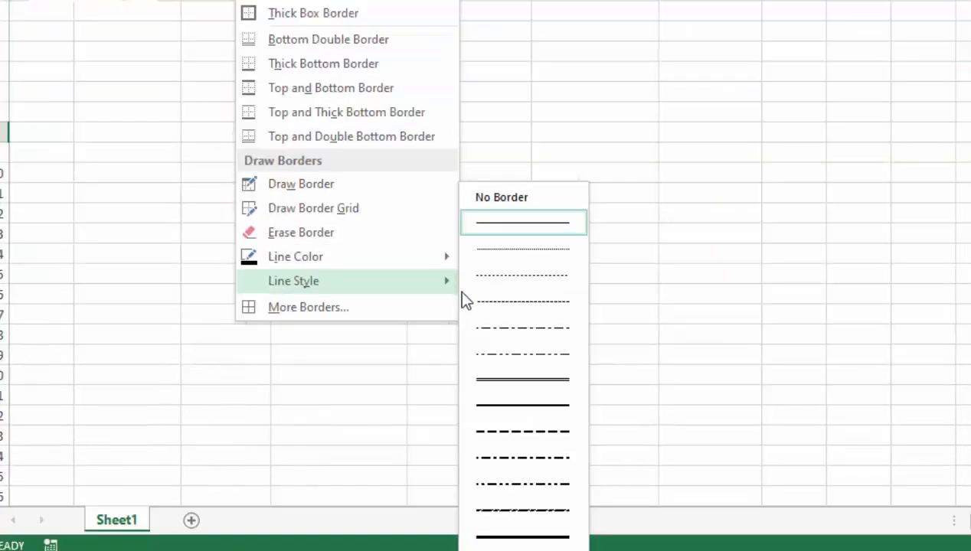
click(514, 538)
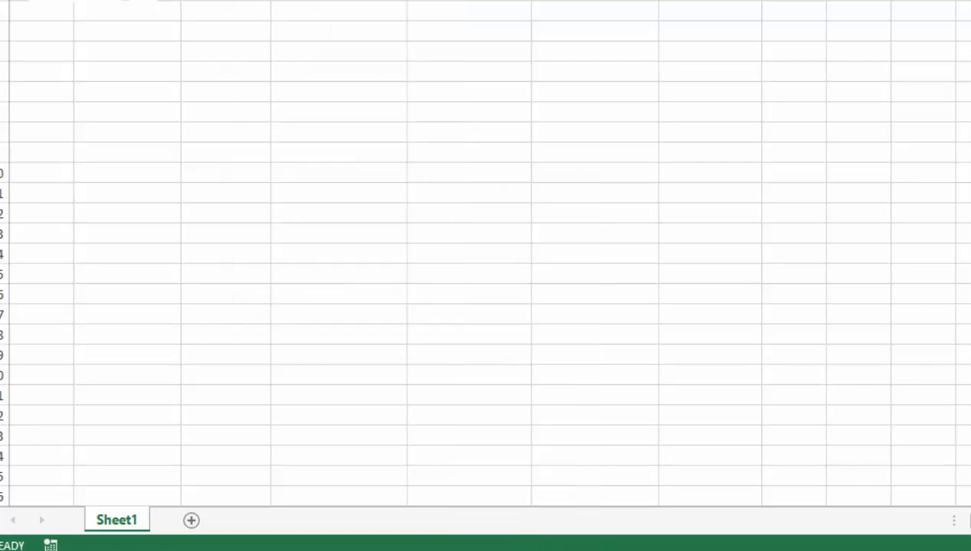
Step: Fill cell D8 with the standard dark blue
click(302, 1)
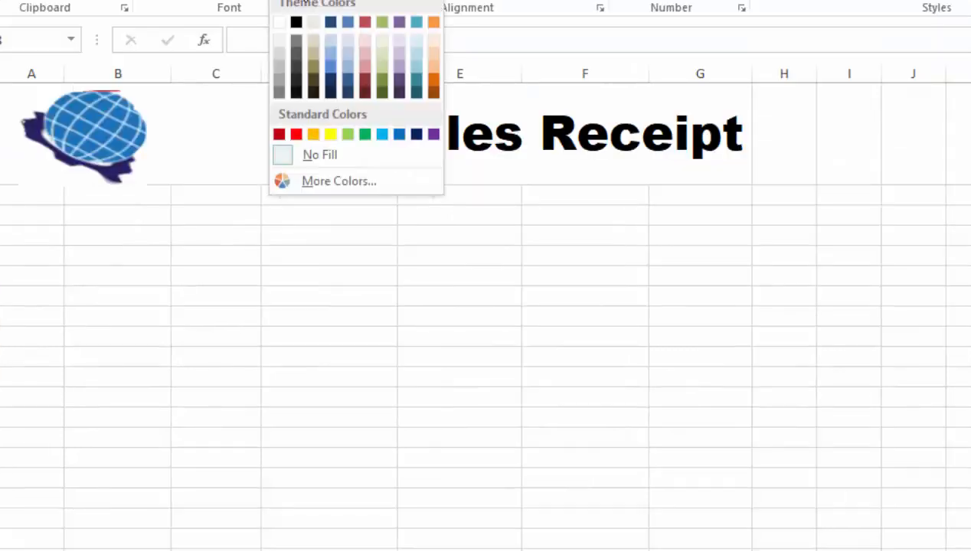
click(417, 136)
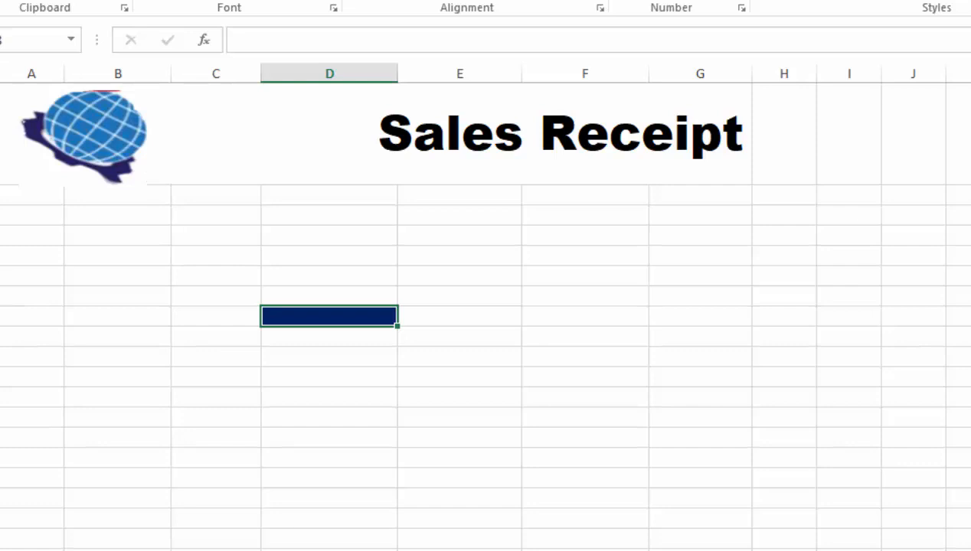
Step: Draw a thick dark blue border beneath the title row from column A to G, with row 1 slightly taller
click(239, 1)
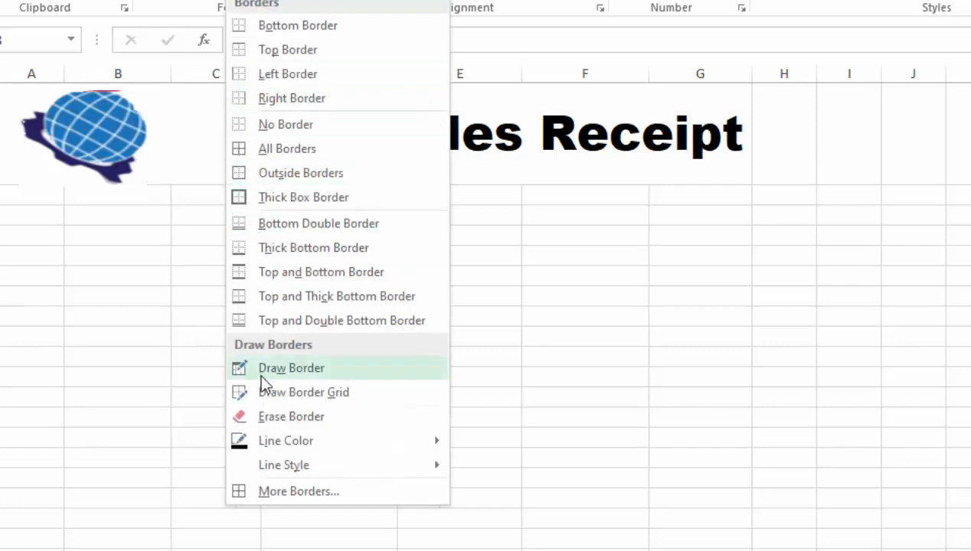
mouse_move(277, 442)
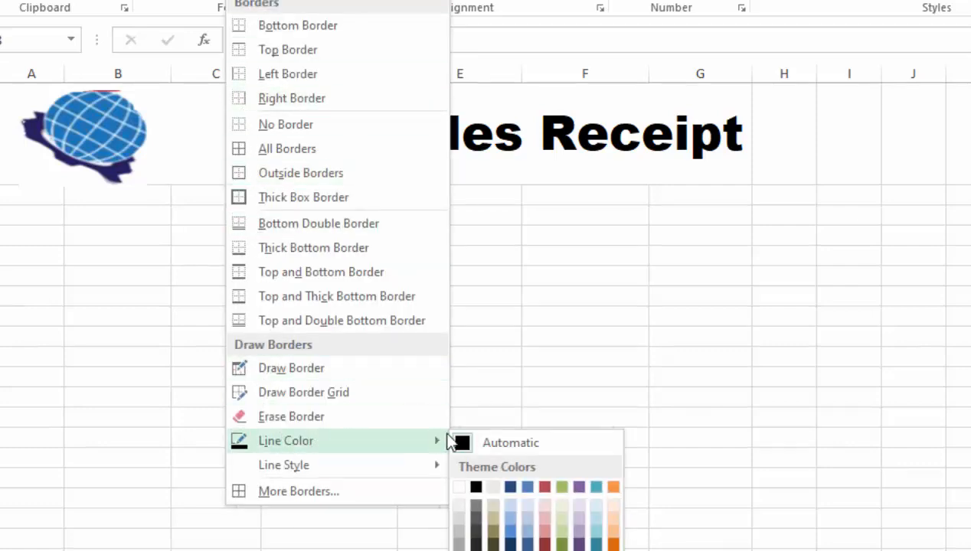
click(528, 487)
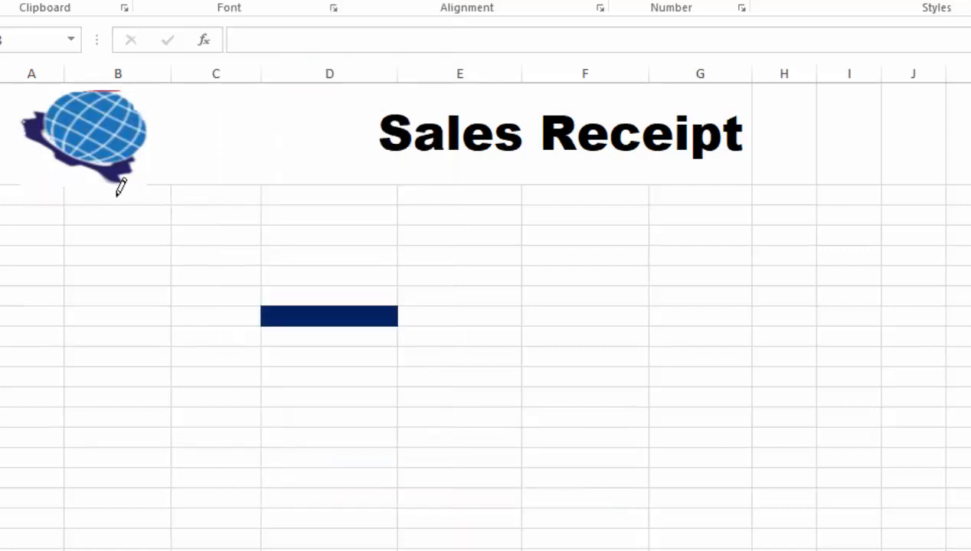
drag(198, 176, 540, 173)
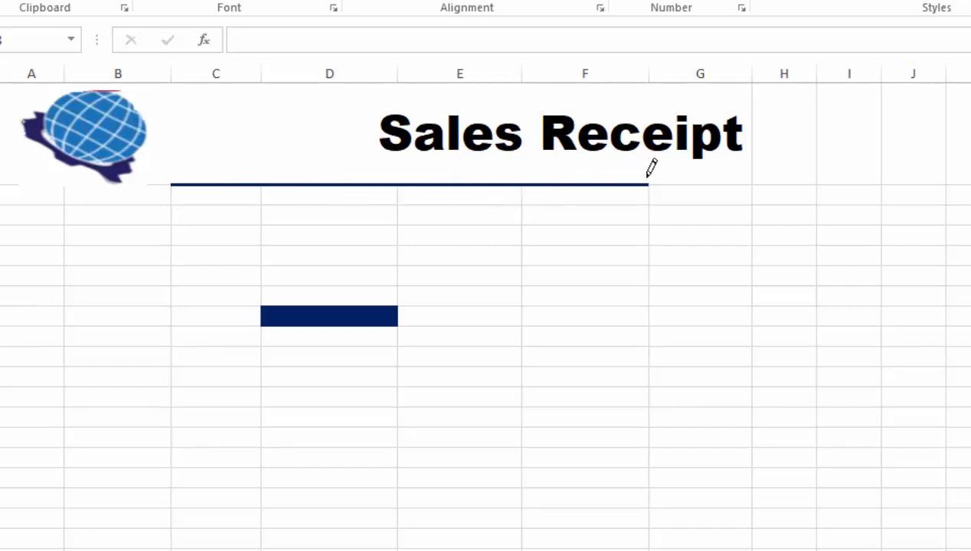
mouse_move(647, 177)
mouse_down()
mouse_move(680, 176)
mouse_move(657, 167)
mouse_up()
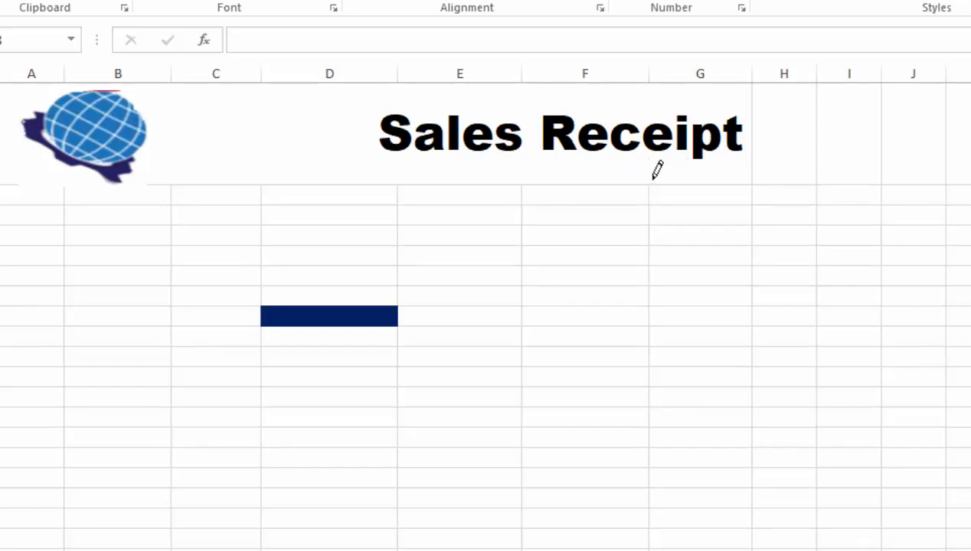
drag(1, 183, 1, 189)
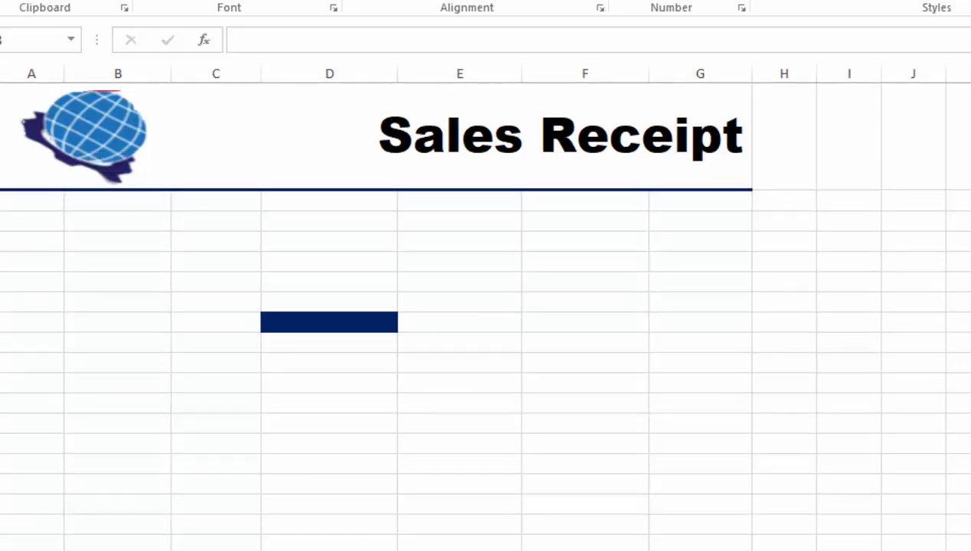
key(Escape)
Step: Enter the company name "Learning Center PVT LTD" in cell A2
click(26, 218)
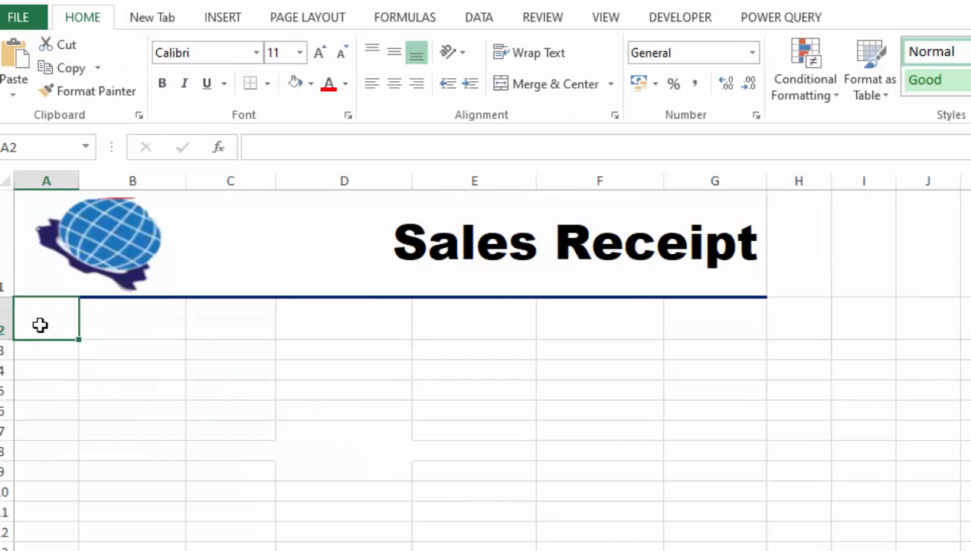
text(Learni)
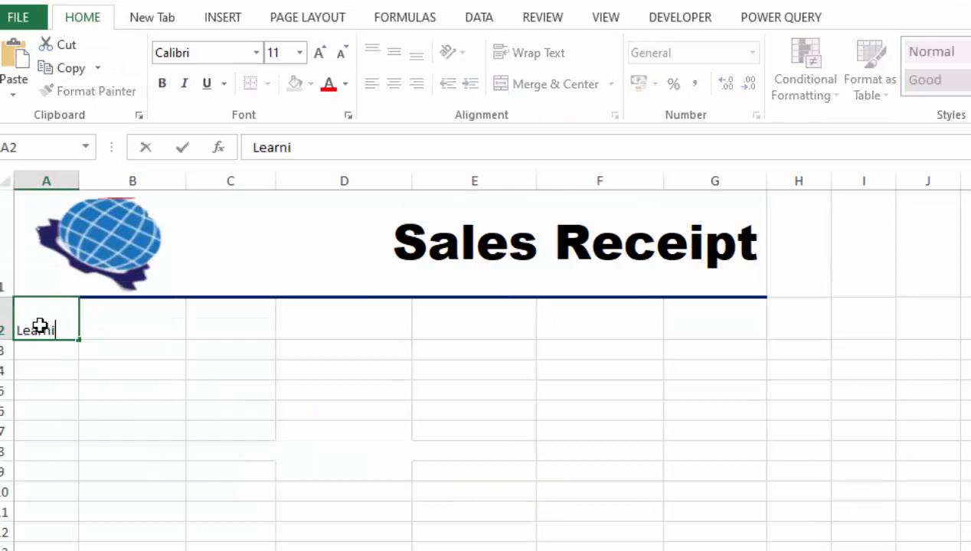
text(ng Center PVT LTD)
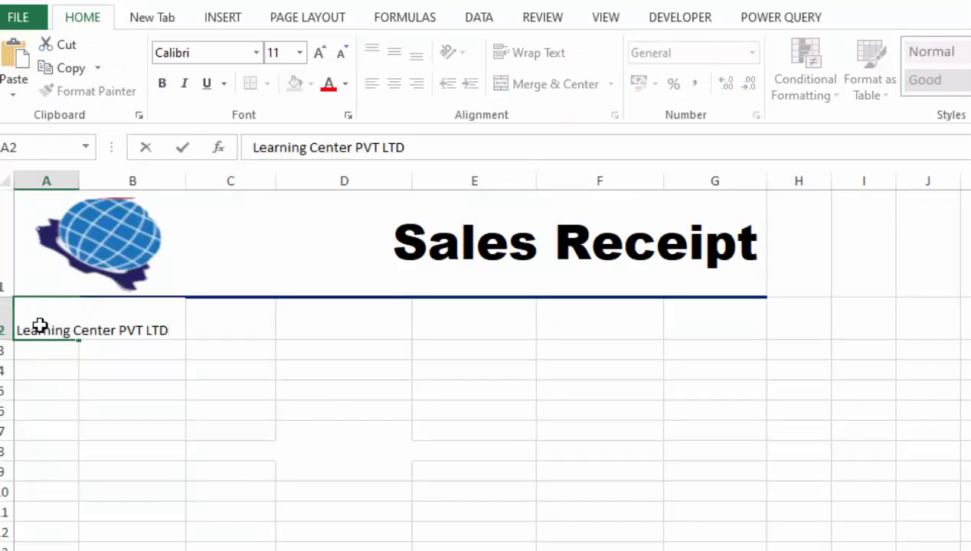
key(Tab)
Step: Merge cells A2:D2, align the company name to the left and enlarge it to 16 pt
drag(40, 326, 321, 317)
click(520, 84)
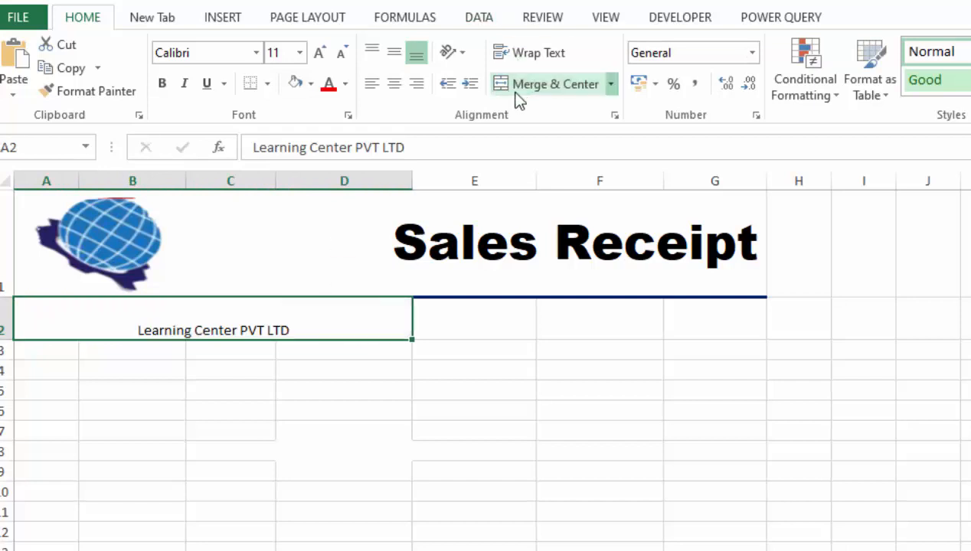
click(372, 87)
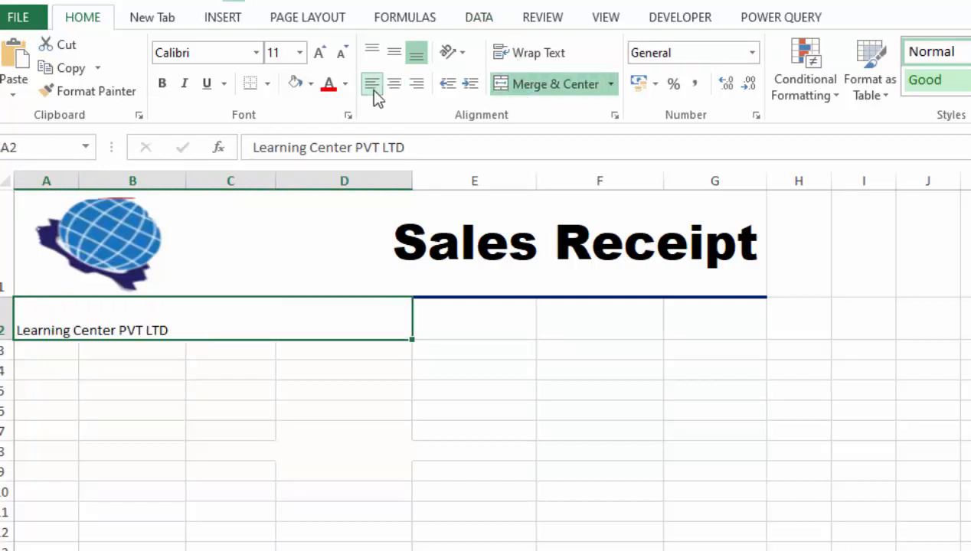
click(326, 62)
click(326, 61)
click(325, 61)
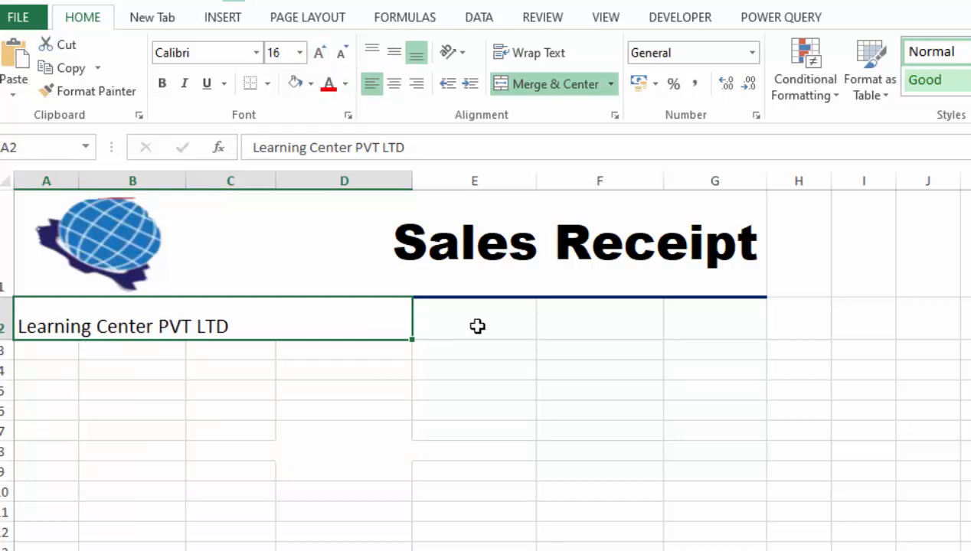
Step: Merge cells F2:G2 and enter "Dated : 22/4/2021" in the merged cell
click(577, 330)
drag(577, 330, 683, 332)
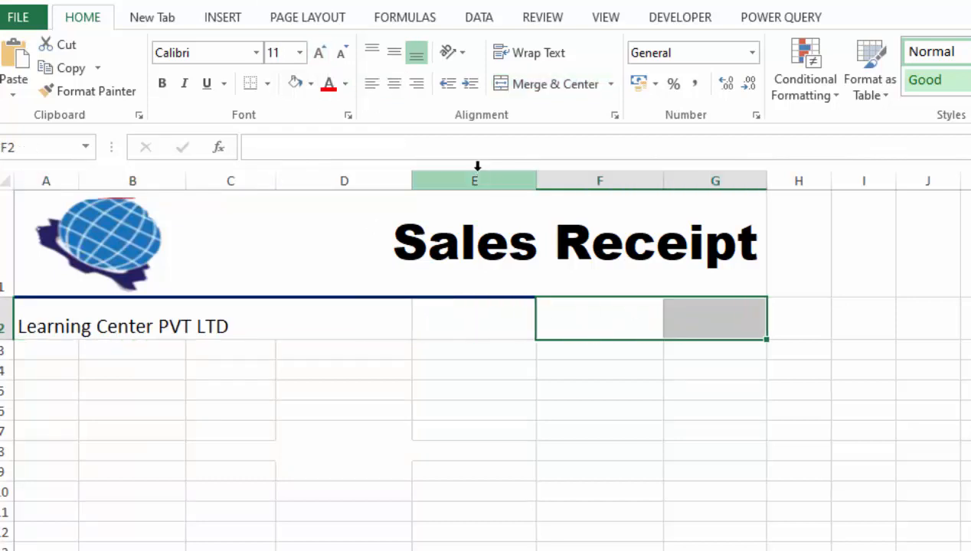
click(519, 84)
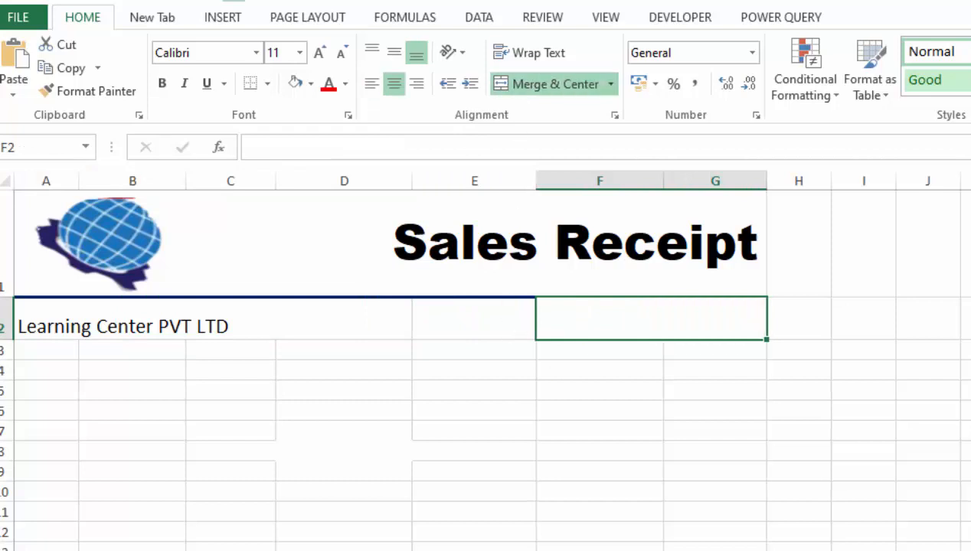
double_click(589, 324)
text(Dated : 22)
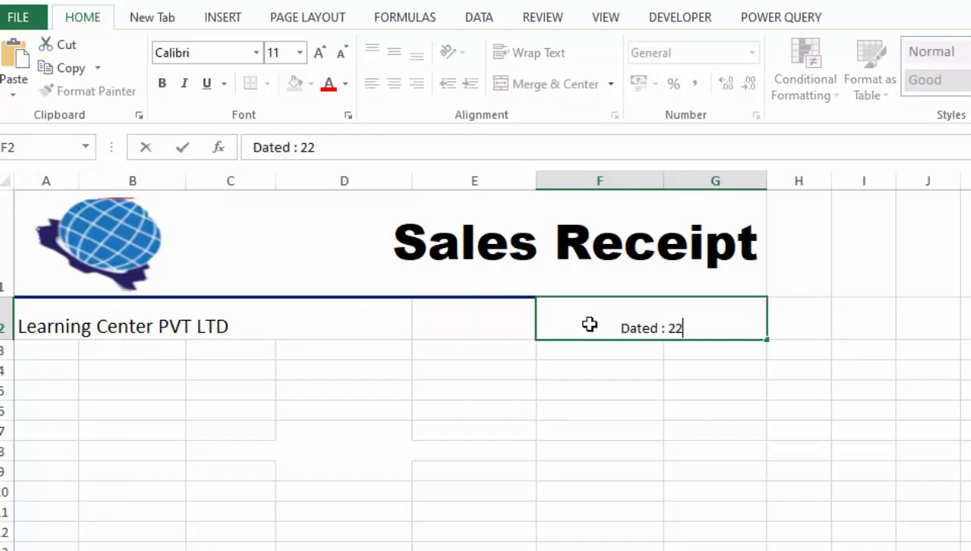
text(/4/)
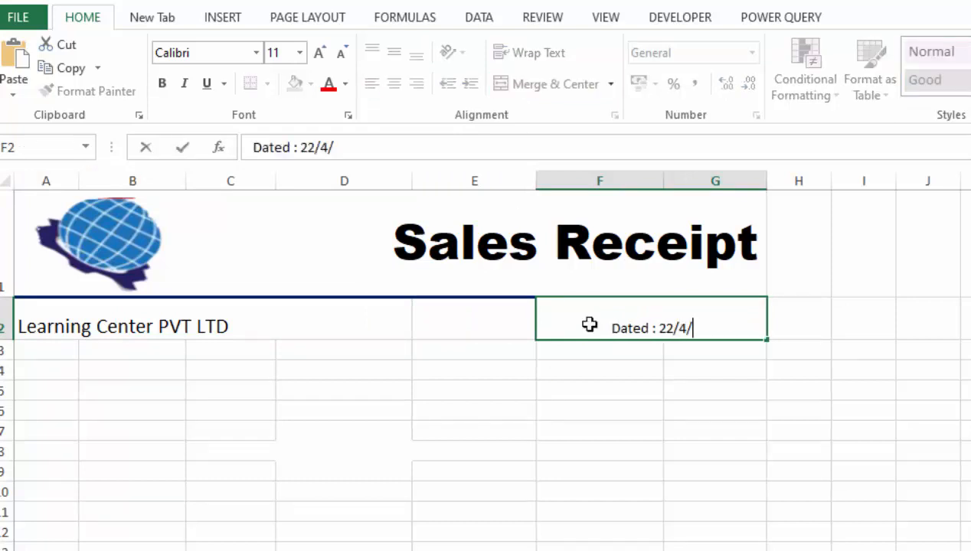
text(2021)
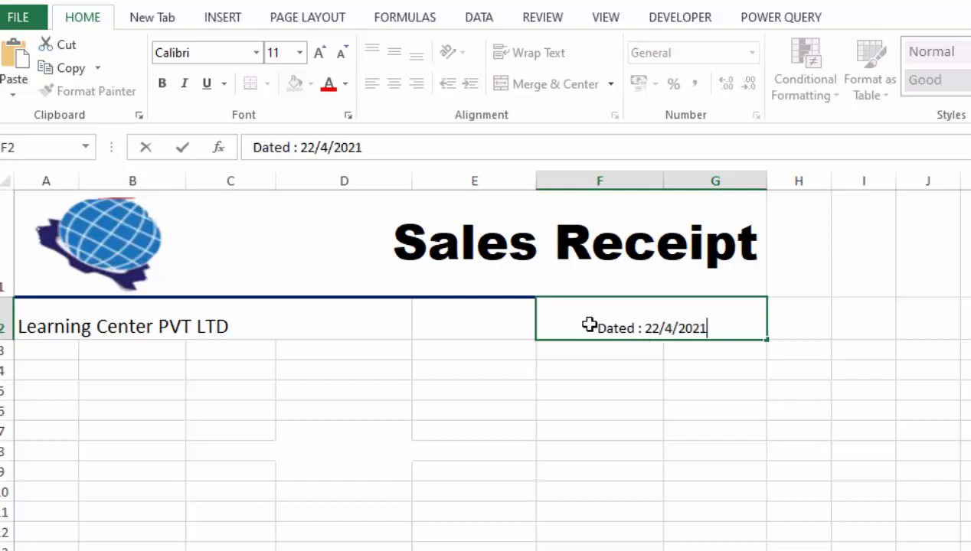
Step: Merge cells F3:G3 and enter "Invoice No : 001" below the date
click(659, 348)
drag(660, 349, 671, 346)
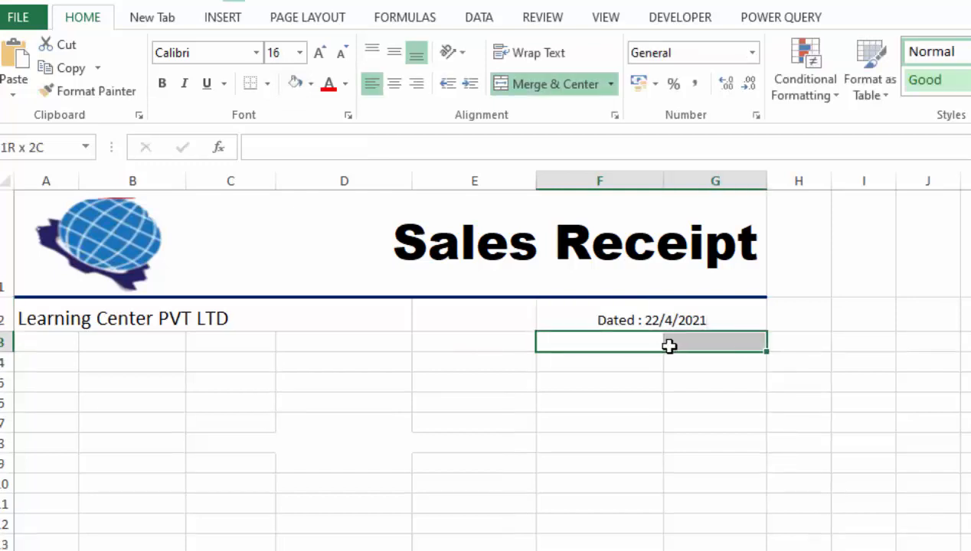
click(548, 91)
text(Invoice No : 00)
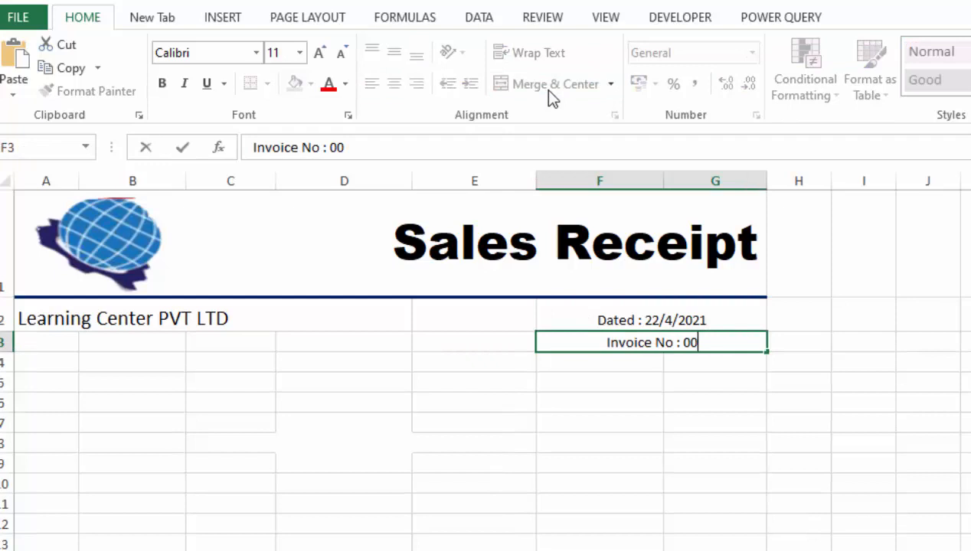
text(1)
key(Return)
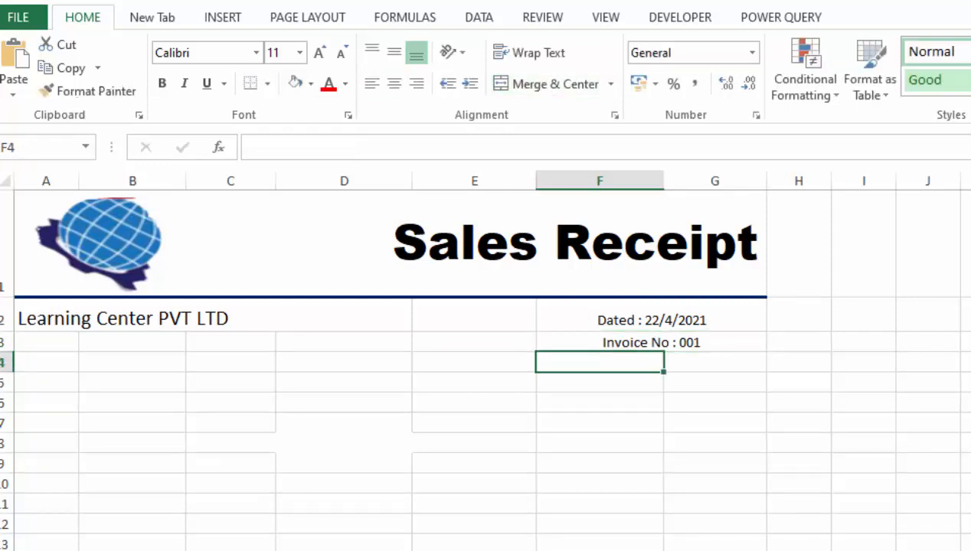
Step: Merge cells A3:C3 and enter the company's street address below the company name
drag(63, 335, 241, 341)
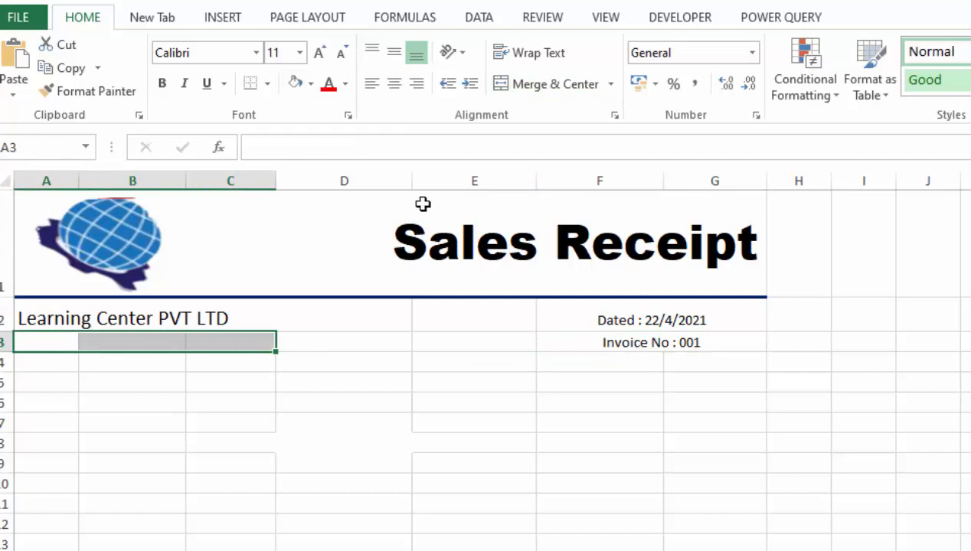
click(518, 92)
text(Huzaifa )
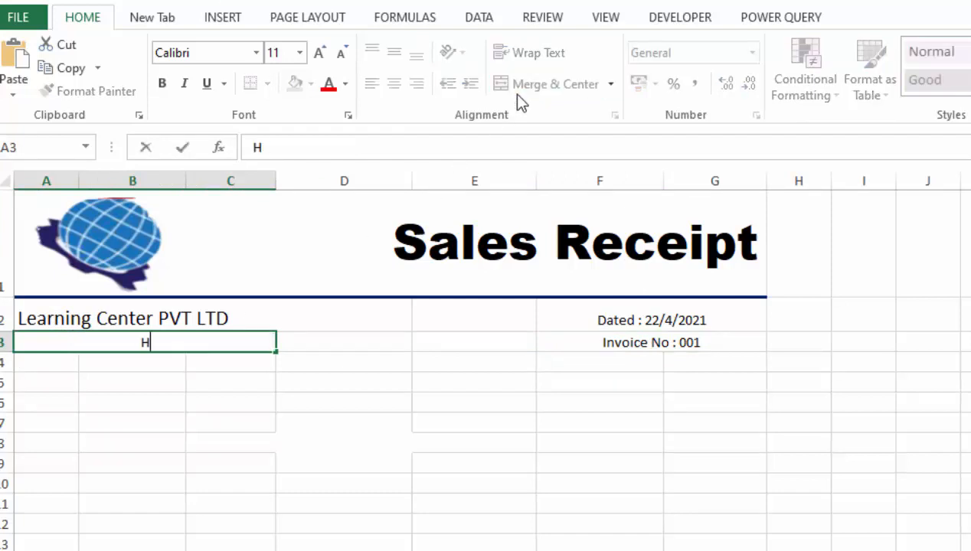
text(Road Karachi)
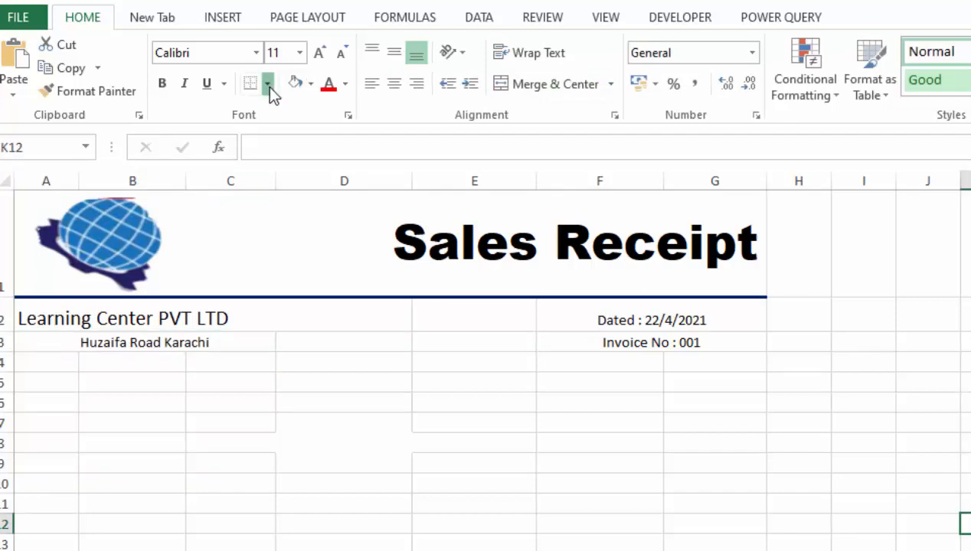
Step: Draw a thick dark blue border line along the lower edge of row 4 from column A to column G
click(267, 84)
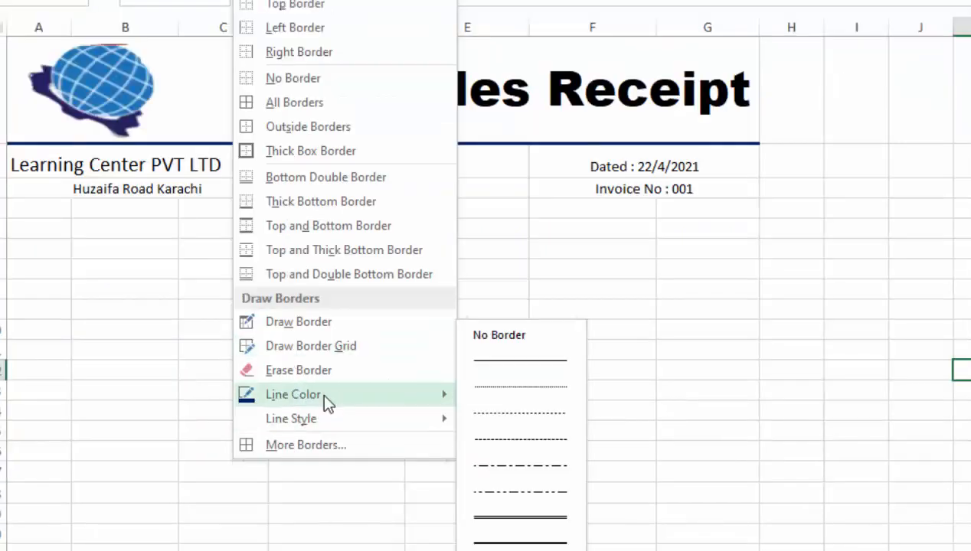
mouse_move(323, 395)
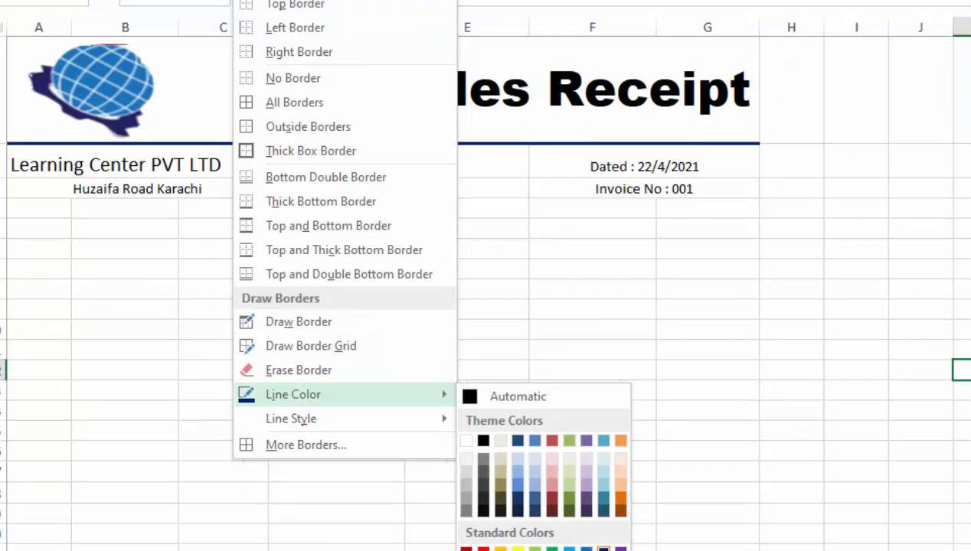
click(572, 512)
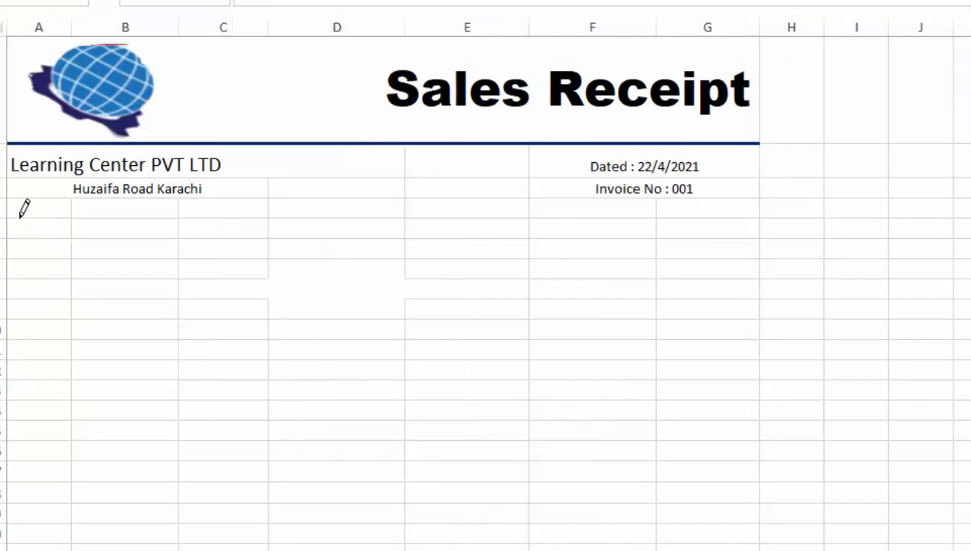
drag(19, 214, 702, 204)
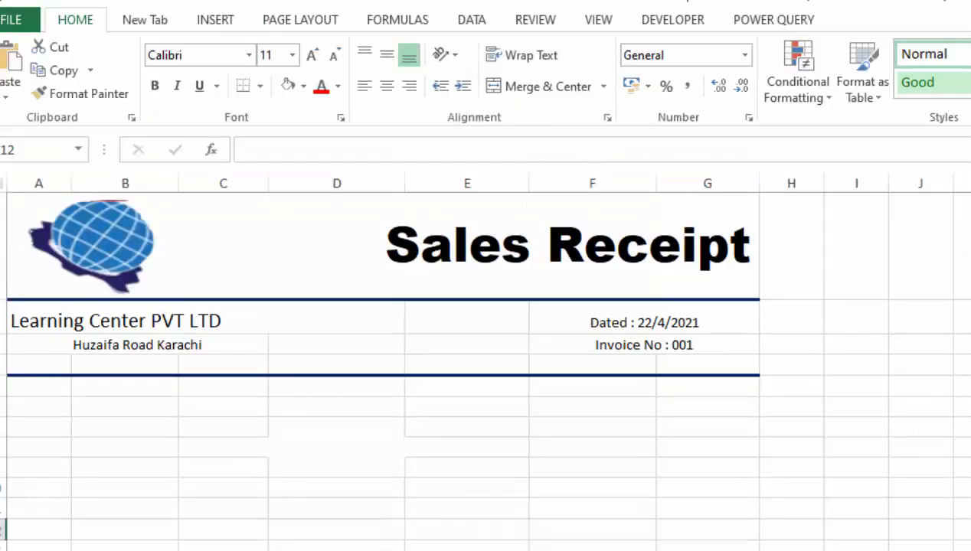
click(966, 509)
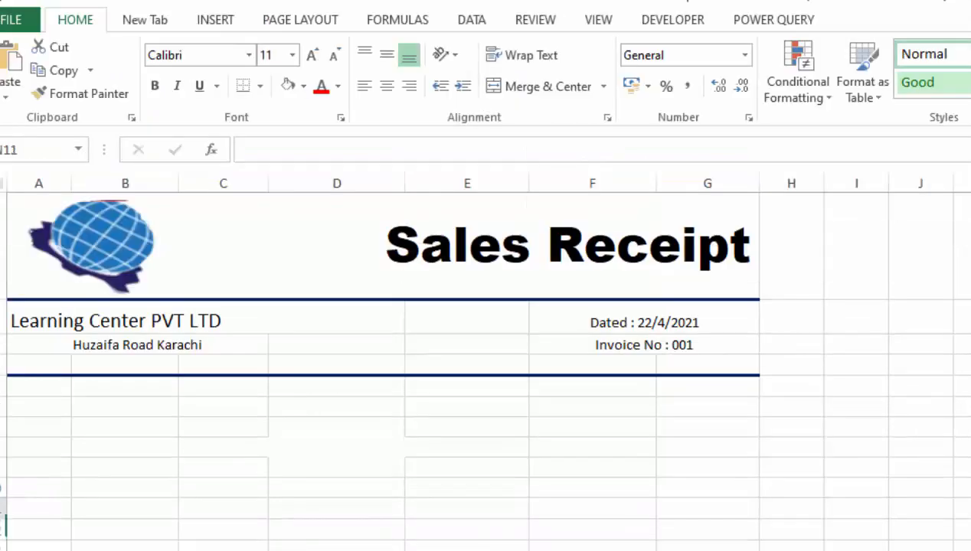
Step: Right-align the invoice number in F3:G3 and the date in F2:G2
click(665, 341)
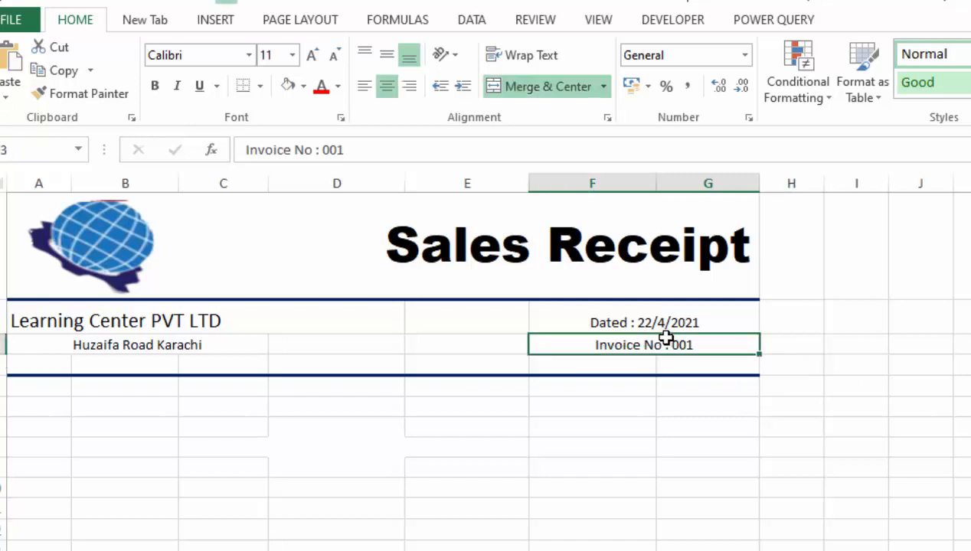
click(411, 88)
click(661, 310)
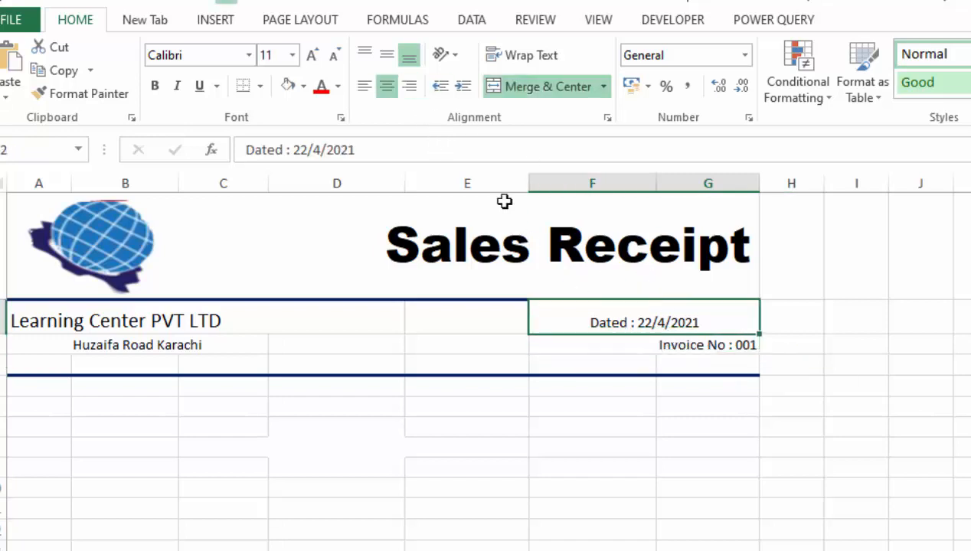
click(411, 87)
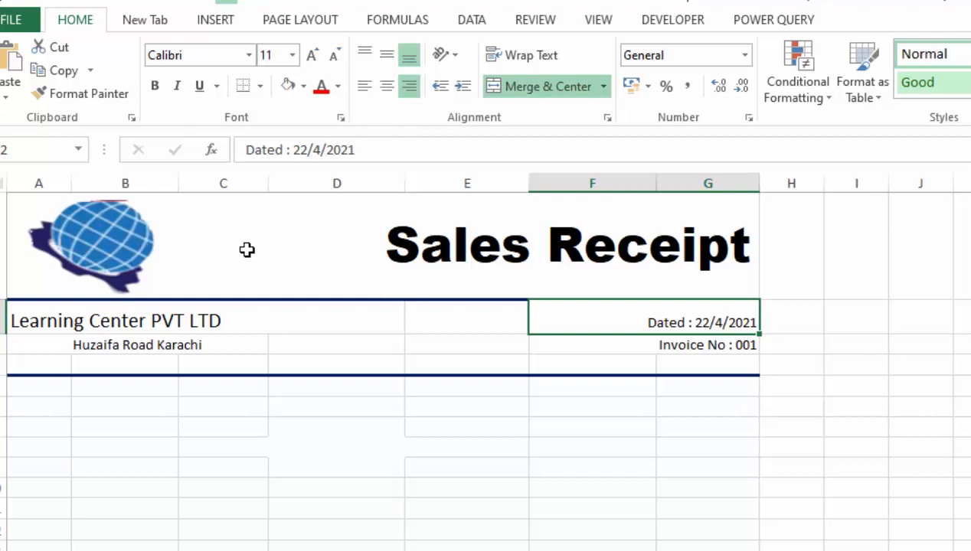
Step: Left-align the company address in the merged cell A3:C3
click(172, 342)
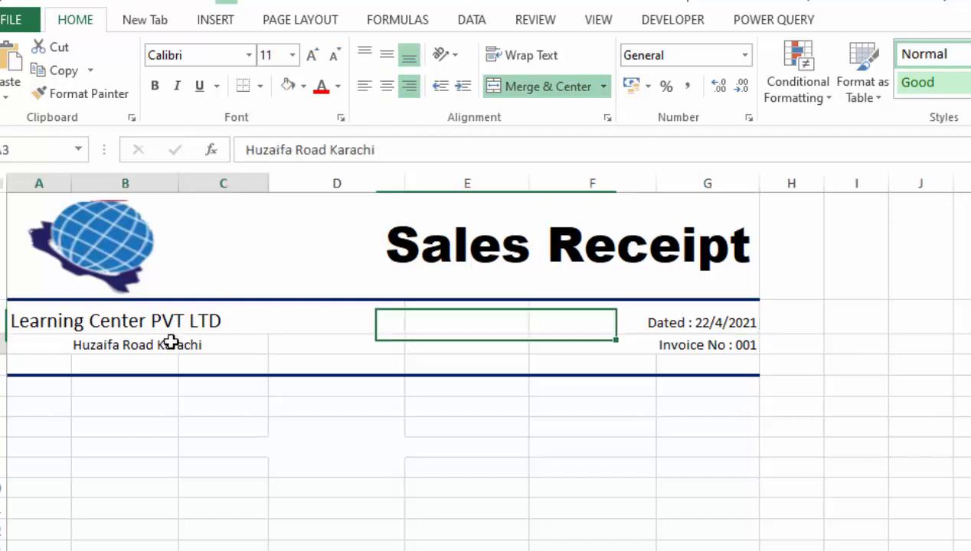
click(366, 88)
click(691, 502)
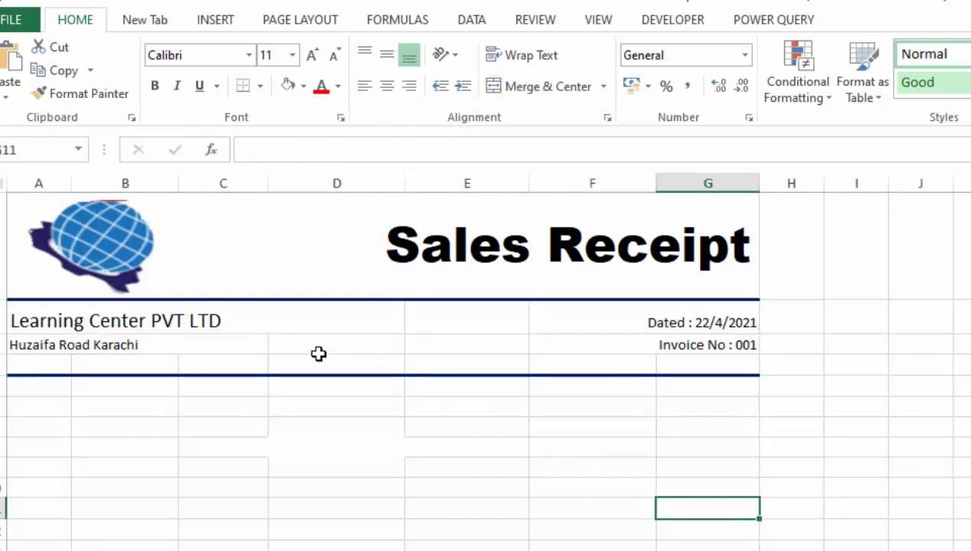
Step: Make the company name, address, date and invoice number in A2:G3 bold
drag(98, 320, 666, 332)
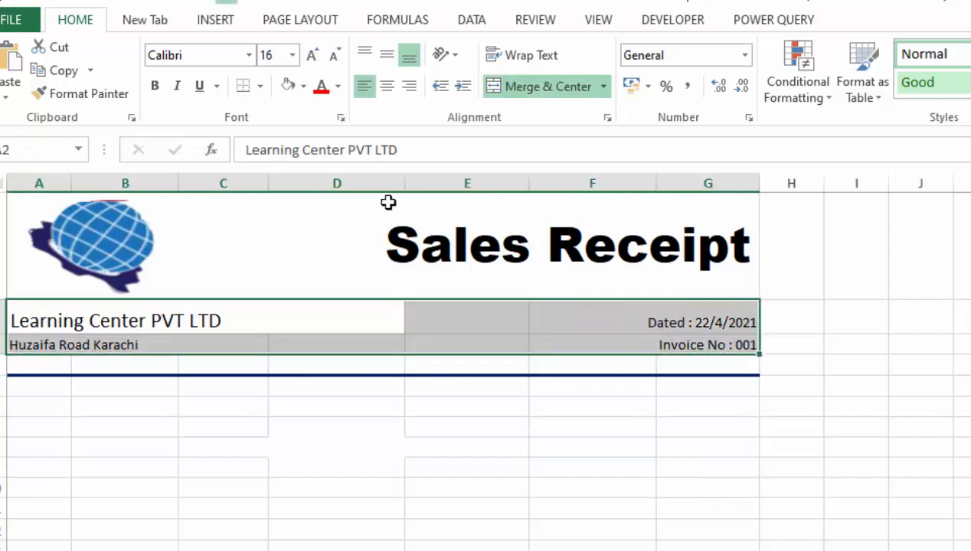
click(156, 88)
click(967, 507)
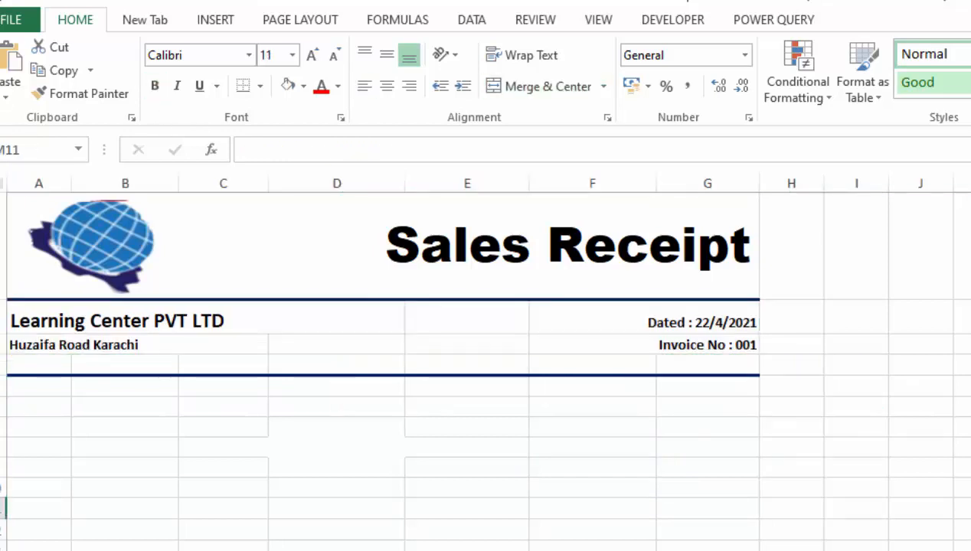
Step: Unmerge F2:G2, keep only the label "Dated :" in F2 and put the date 22/04/2021 in G2
double_click(696, 317)
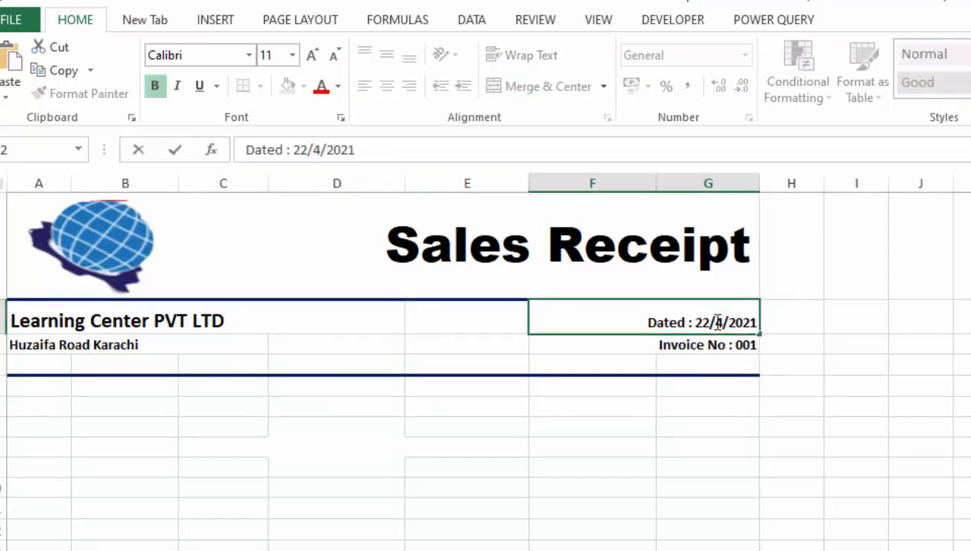
double_click(717, 321)
key(ctrl+z)
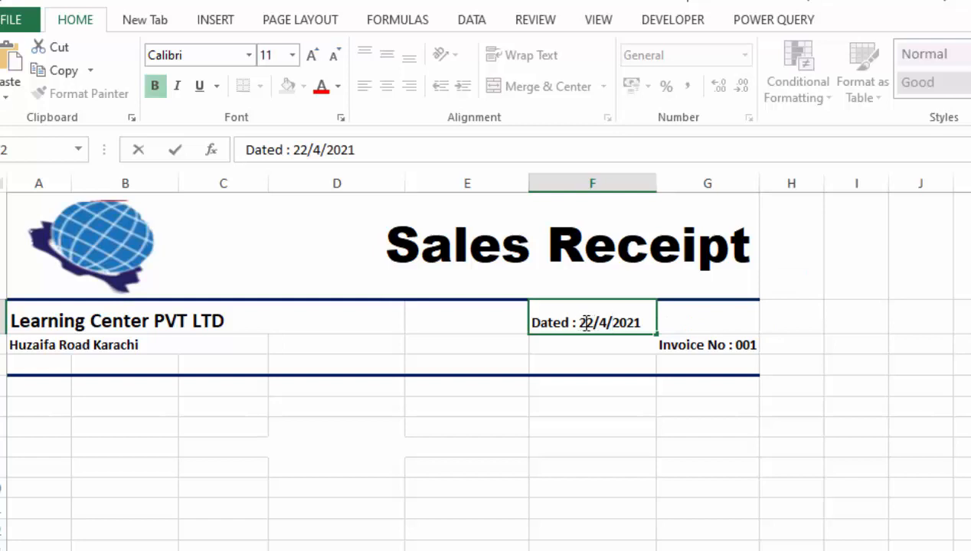
drag(579, 323, 640, 324)
key(BackSpace)
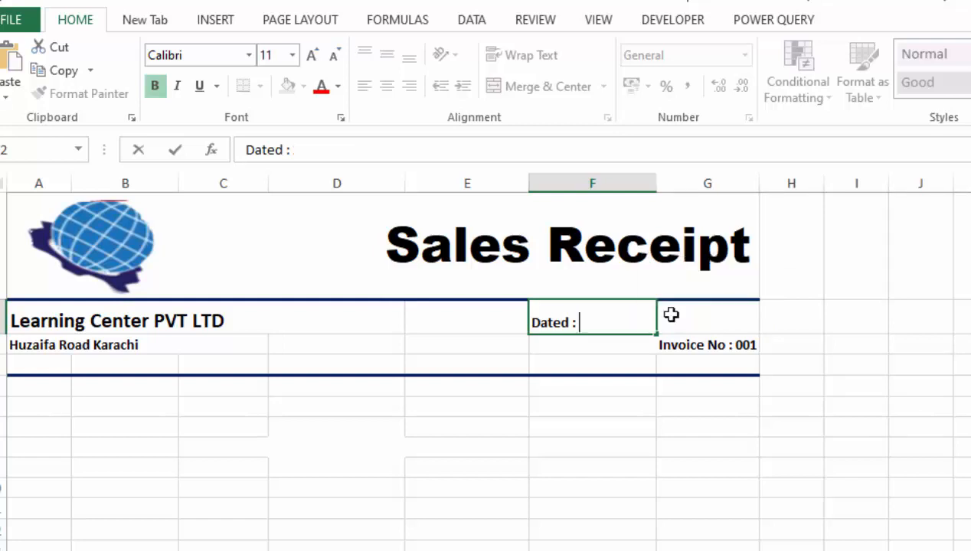
click(712, 310)
text(22/04/2021)
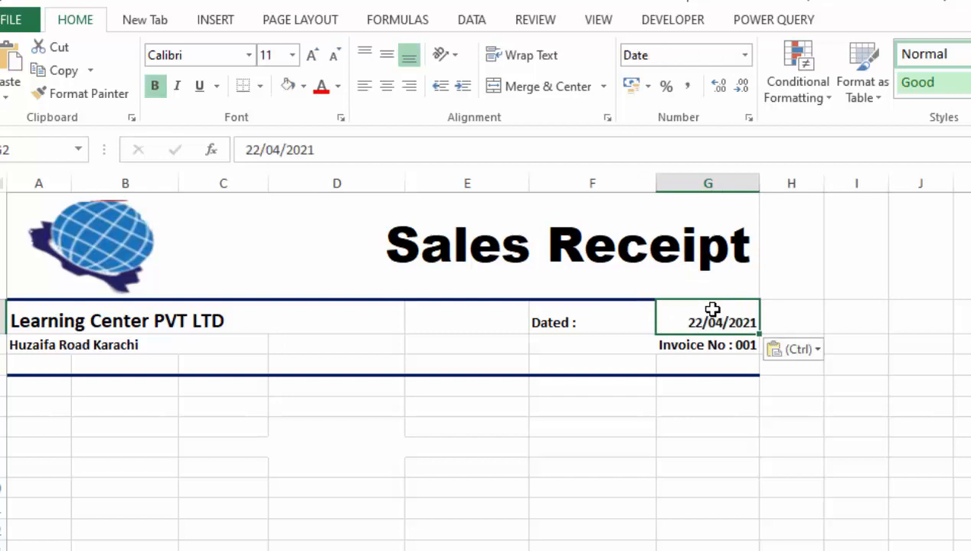
Step: Right-align the "Dated :" label in F2 and format the date in G2 to display as 22-Apr-21
click(608, 317)
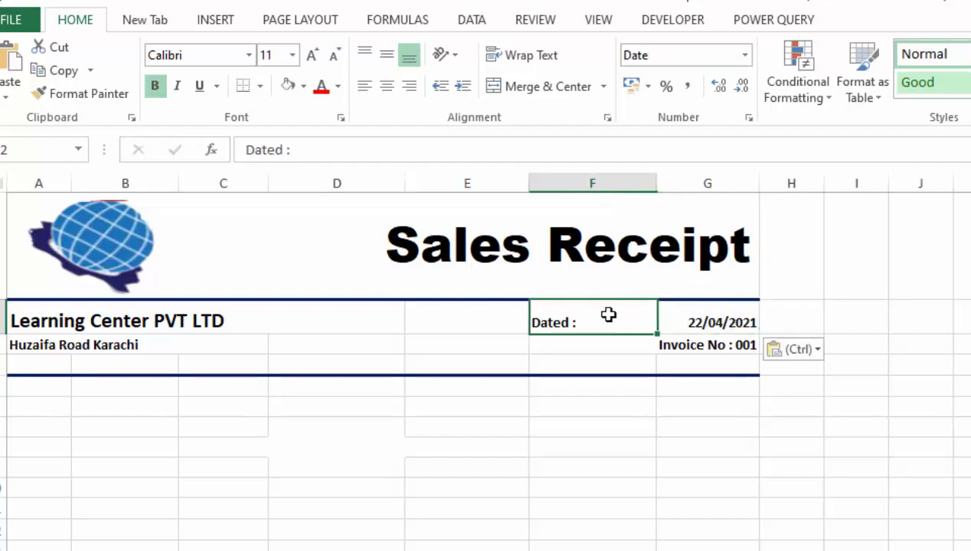
click(419, 89)
click(722, 321)
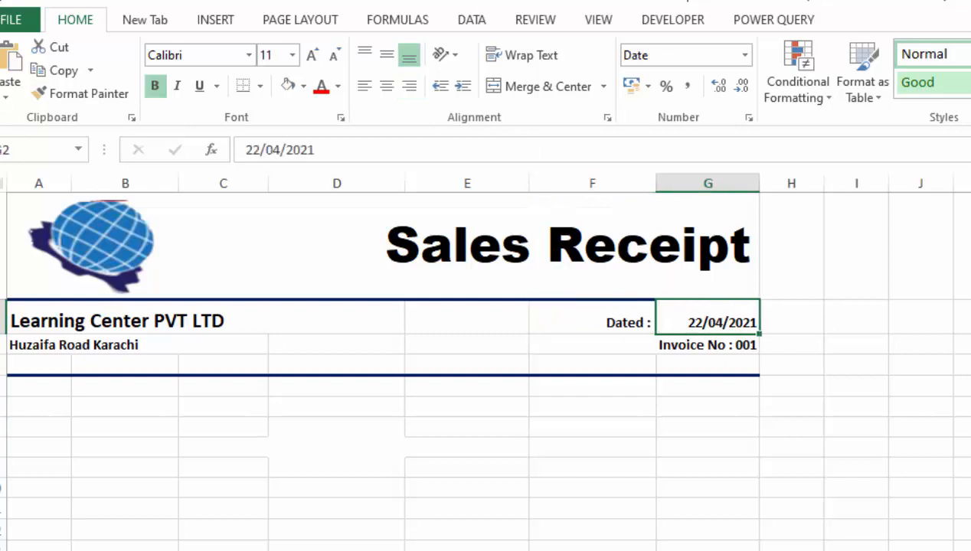
key(ctrl+shift+3)
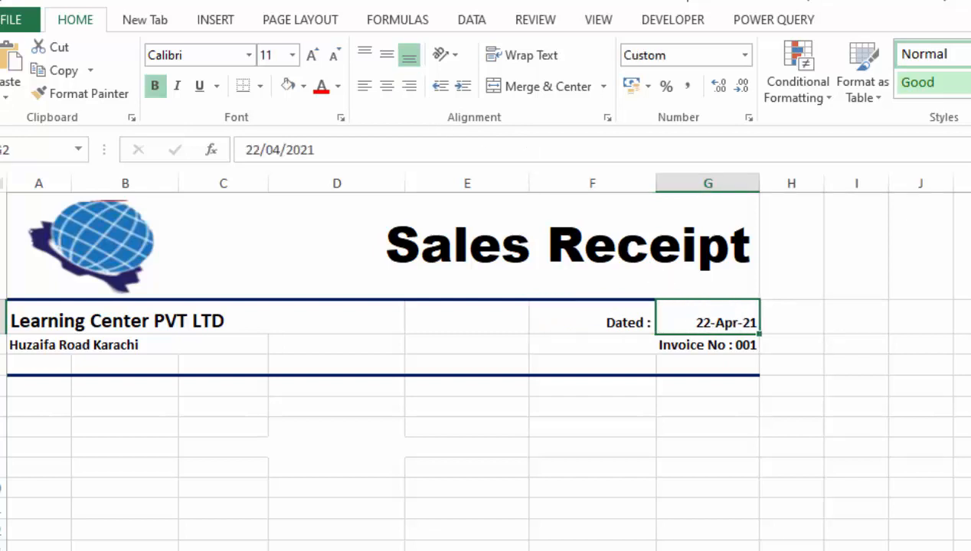
click(963, 448)
Step: Increase the font size of the date label and date in F2:G2 to 12 pt
click(705, 317)
drag(634, 320, 681, 323)
click(312, 56)
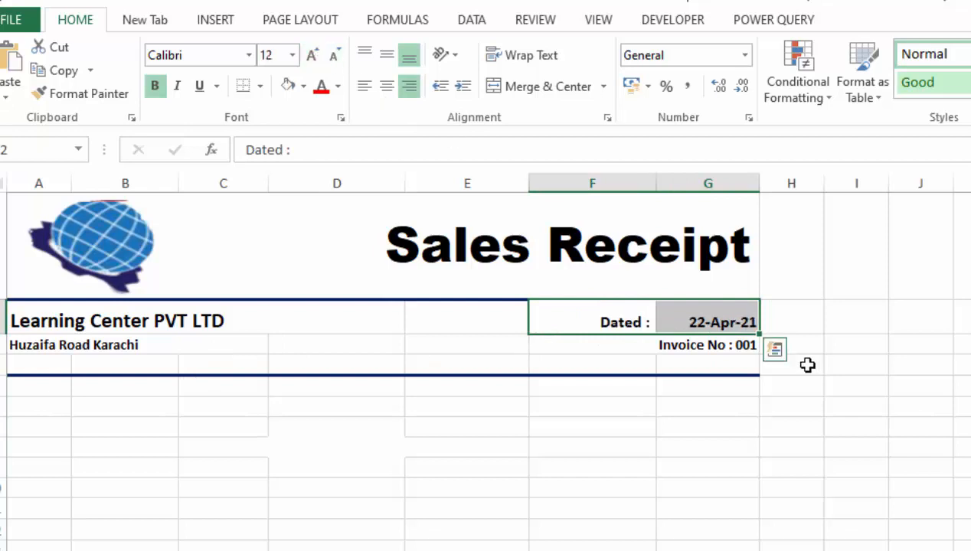
click(968, 488)
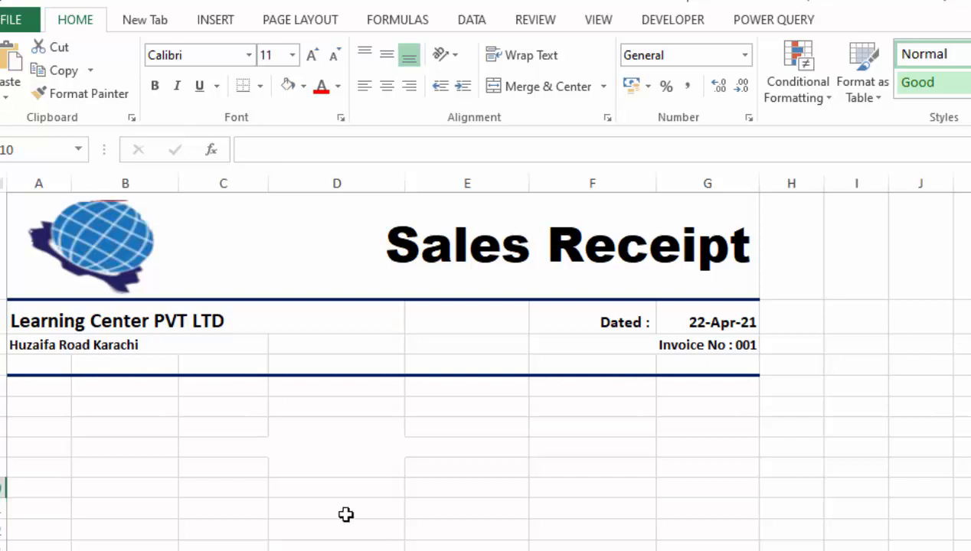
Step: Enter the label "Sold To" in cell A6
click(50, 407)
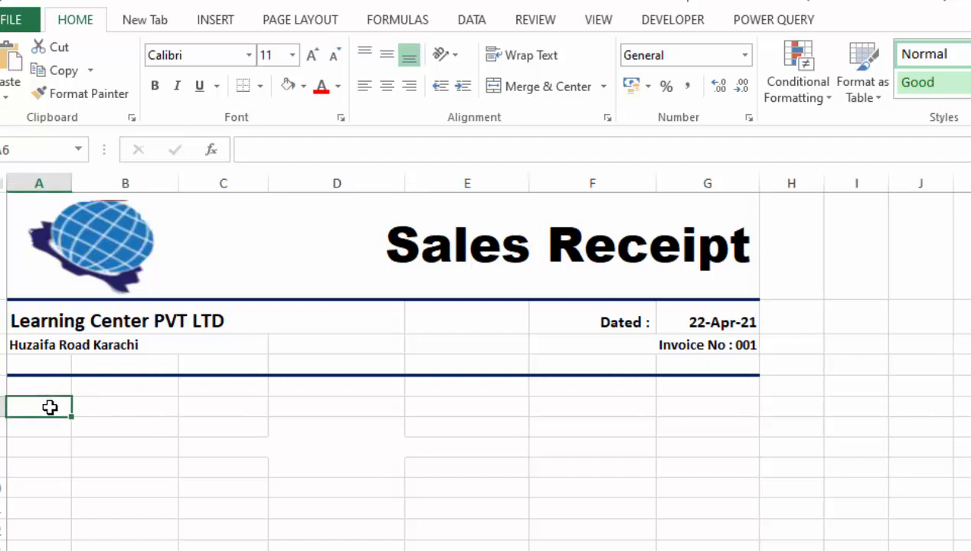
text(Sold)
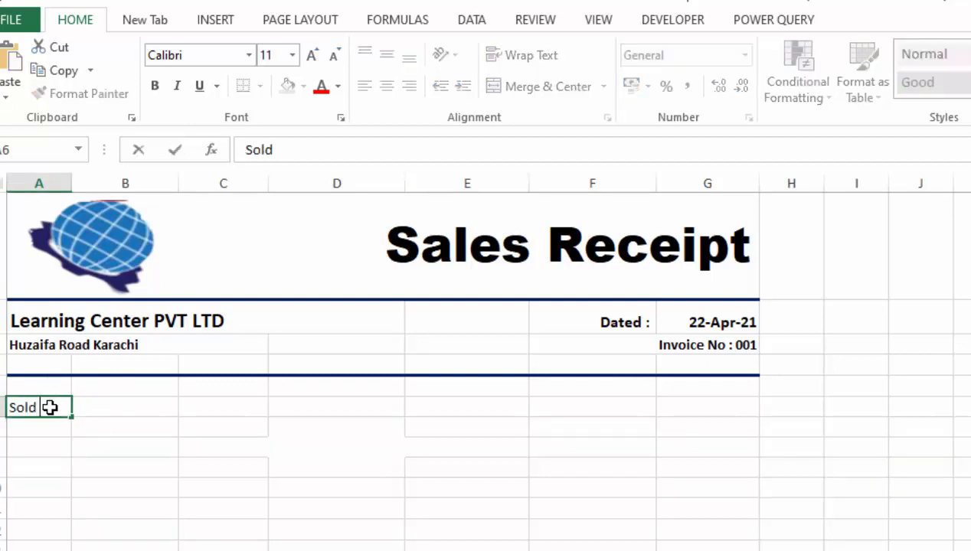
text( To)
key(Tab)
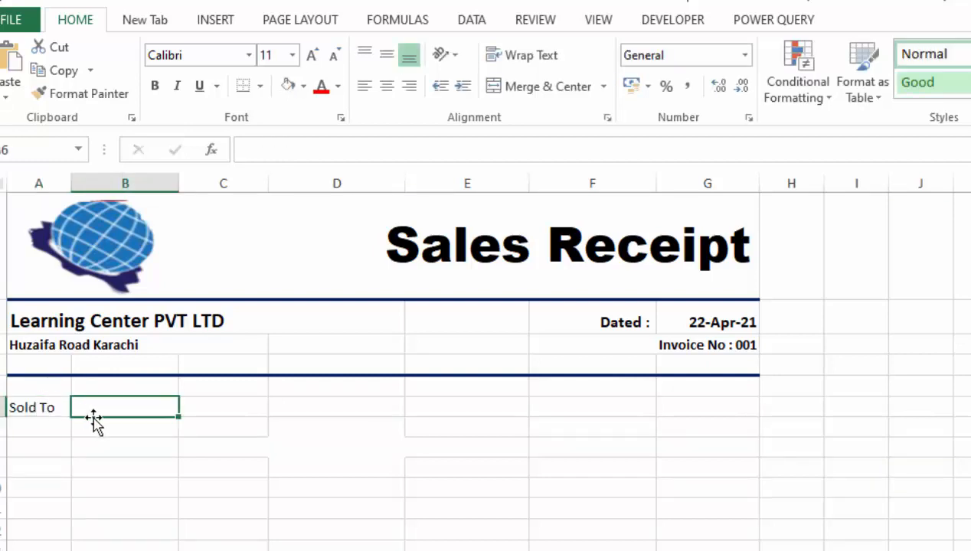
Step: Move the "Sold To" label from A6 to B6
click(49, 407)
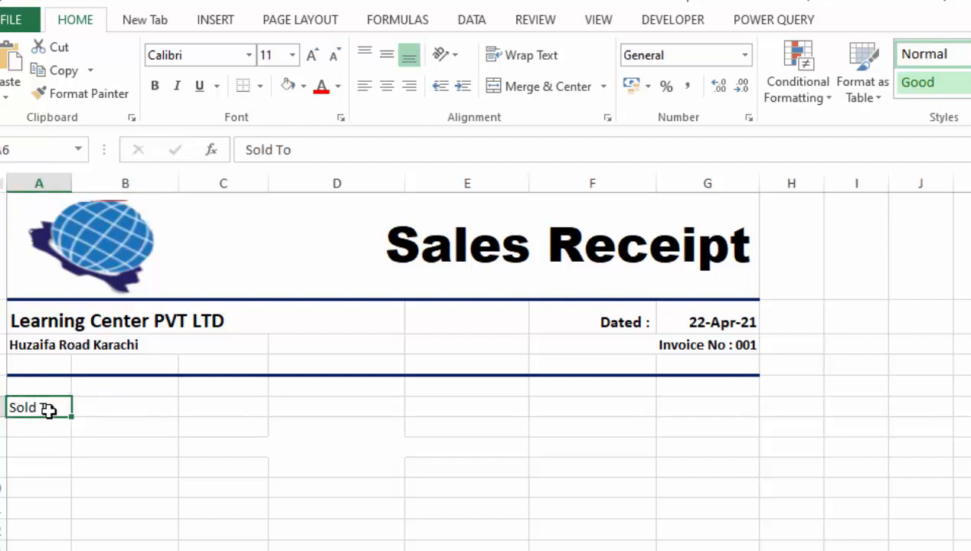
key(ctrl+c)
click(80, 407)
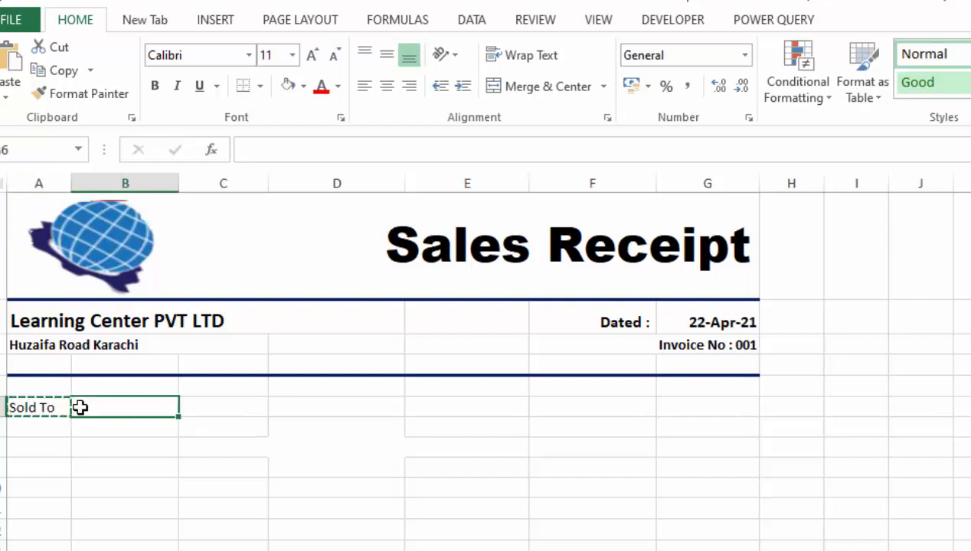
key(ctrl+v)
click(171, 470)
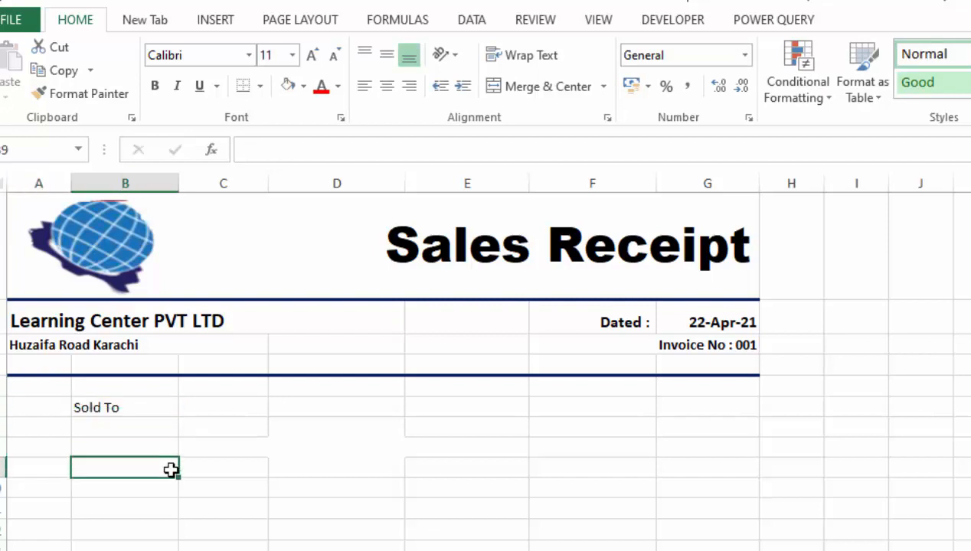
click(68, 181)
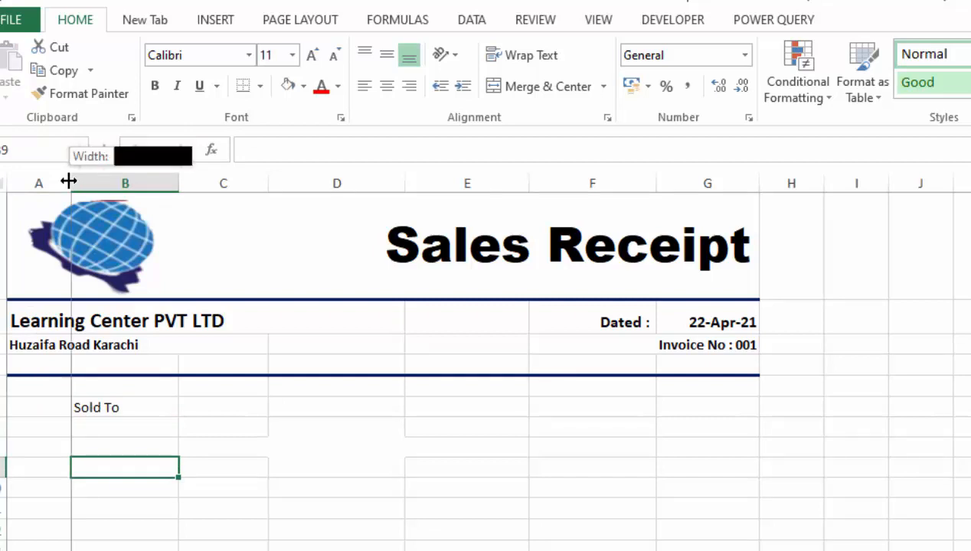
Step: Unmerge A2:D2 and move the company name so that it starts in cell B2
click(26, 313)
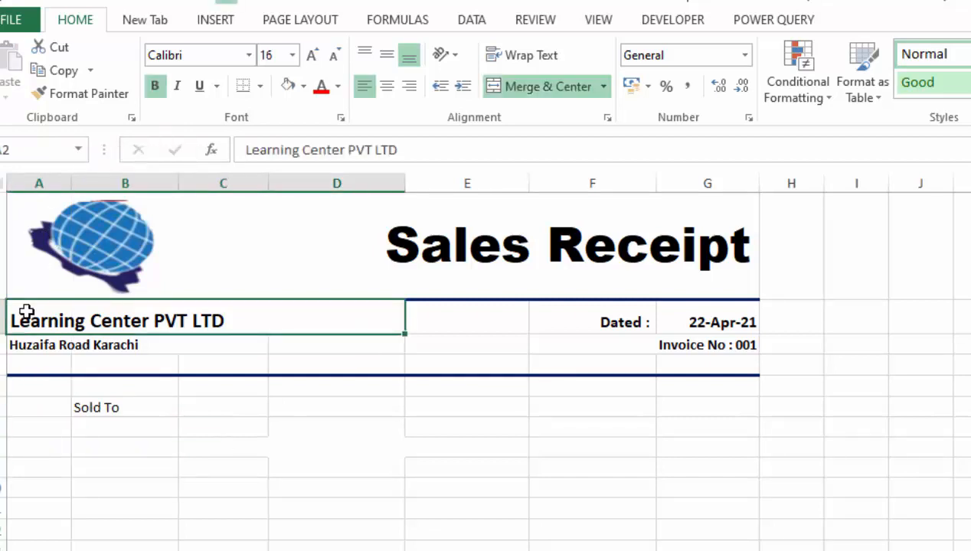
click(527, 87)
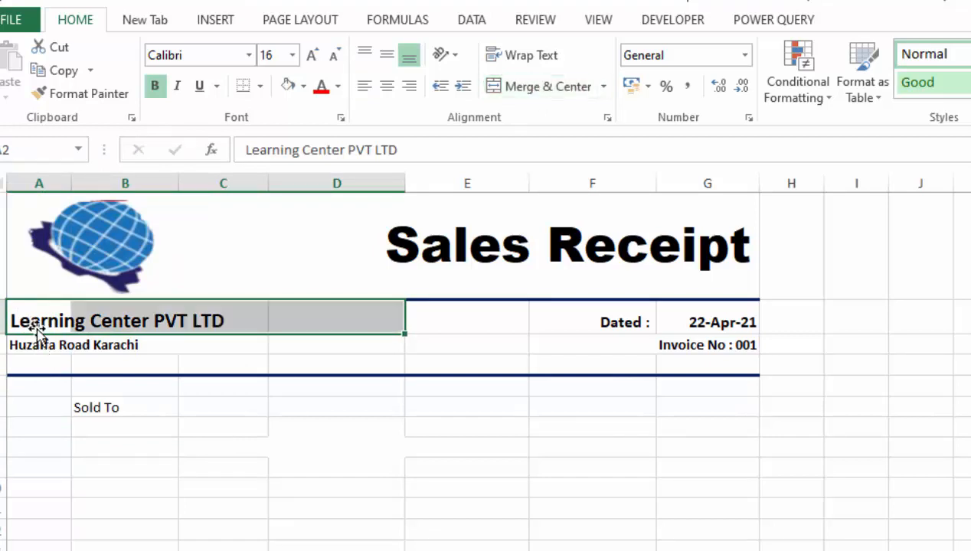
key(ctrl+c)
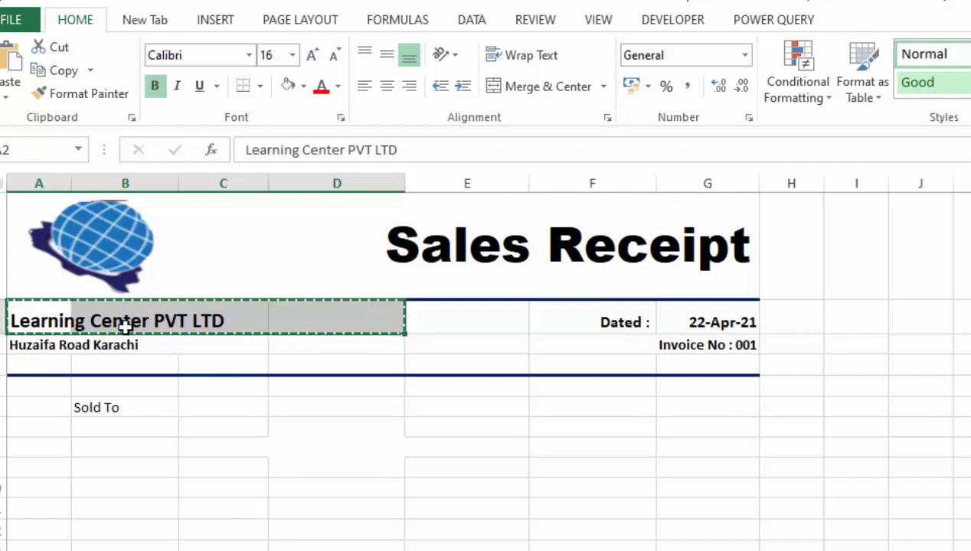
click(125, 325)
key(ctrl+v)
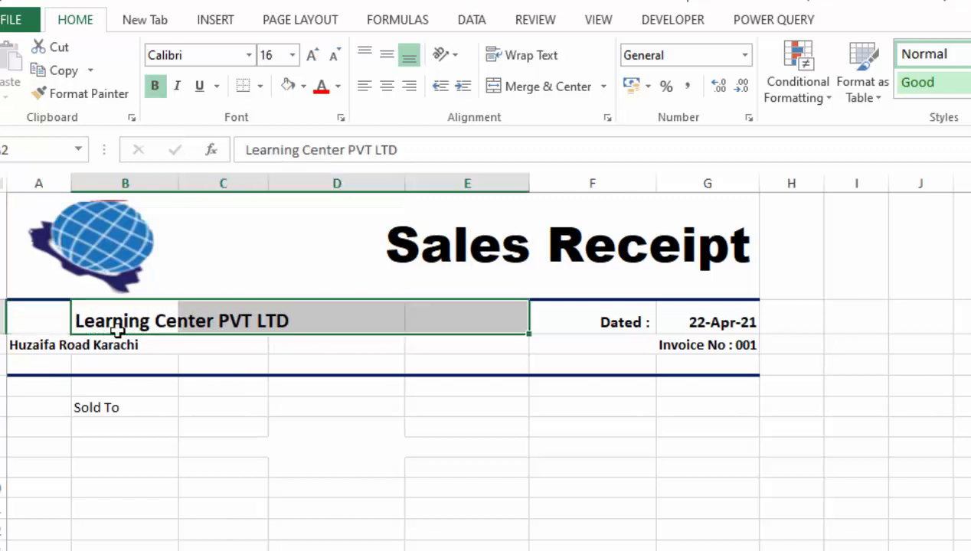
Step: Move the company address from A3 so that it starts in cell B3
drag(38, 345, 230, 344)
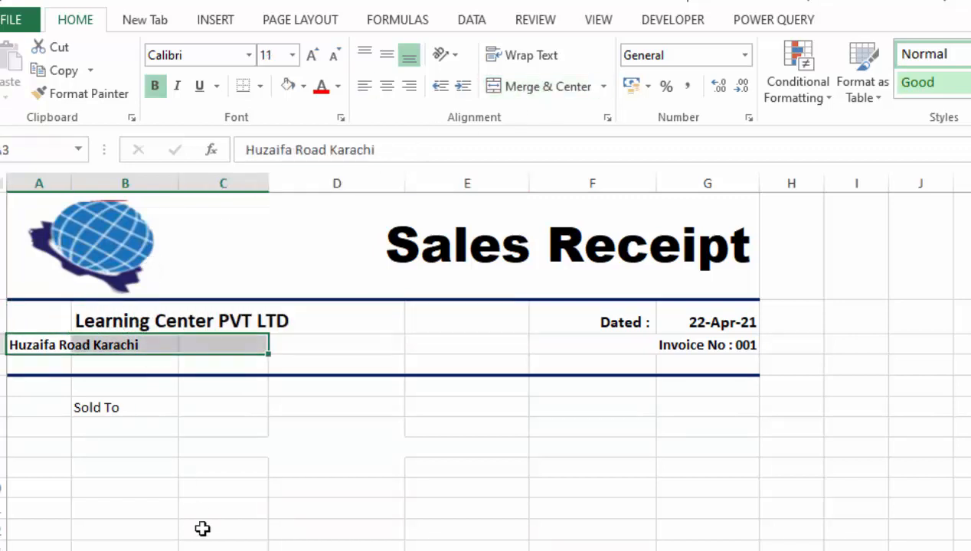
key(ctrl+x)
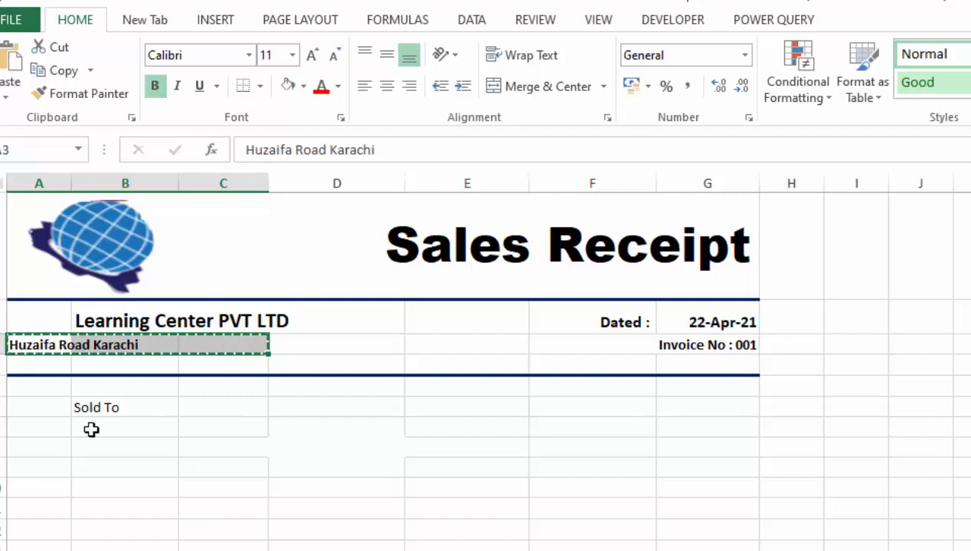
click(141, 344)
key(ctrl+v)
click(204, 395)
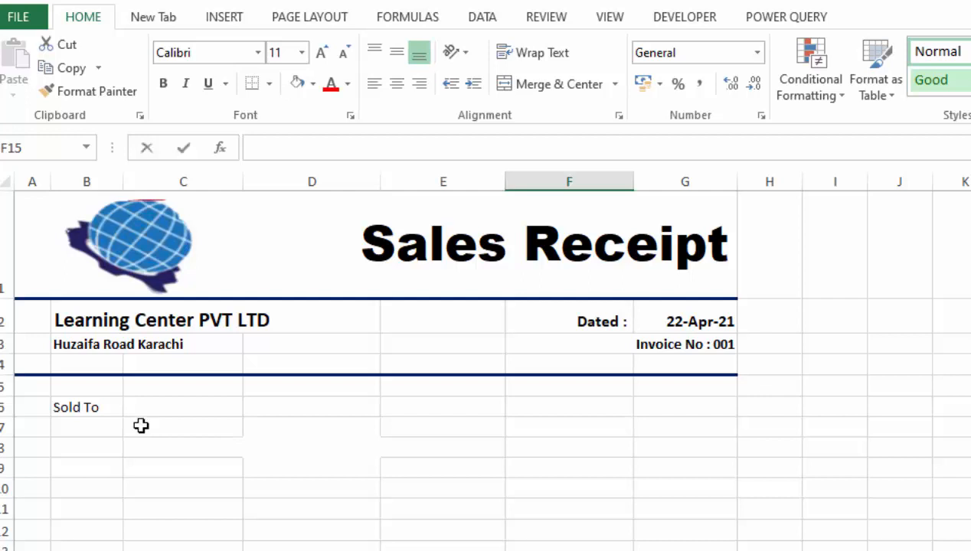
Step: Enter the customer company "AL Fujaira and Co" in C6, followed by its address lines and contact number in C7:C9
click(143, 427)
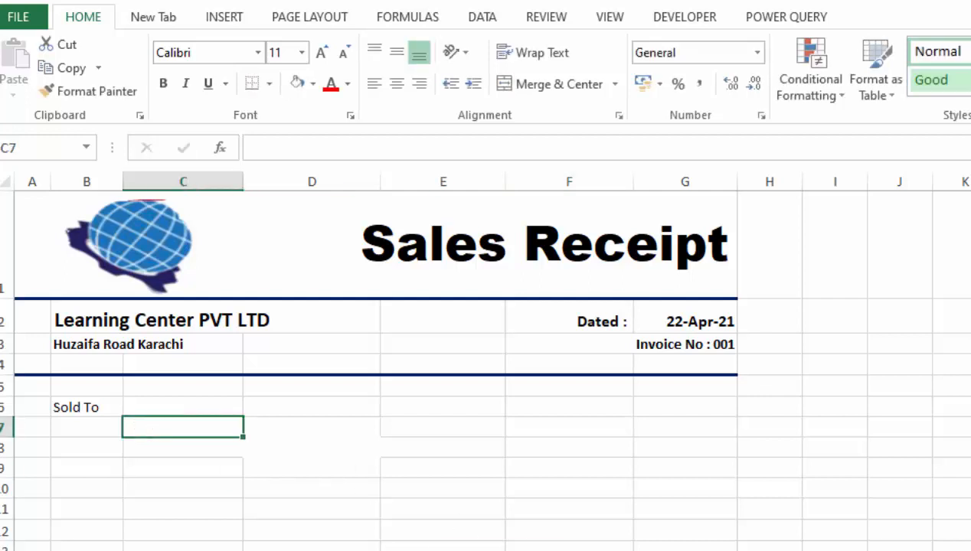
click(172, 408)
text(AL Fujaira and Co)
key(Return)
text(Near Sharja Hotel)
key(Return)
text(Sharja U.A.E)
key(Return)
text(Cont)
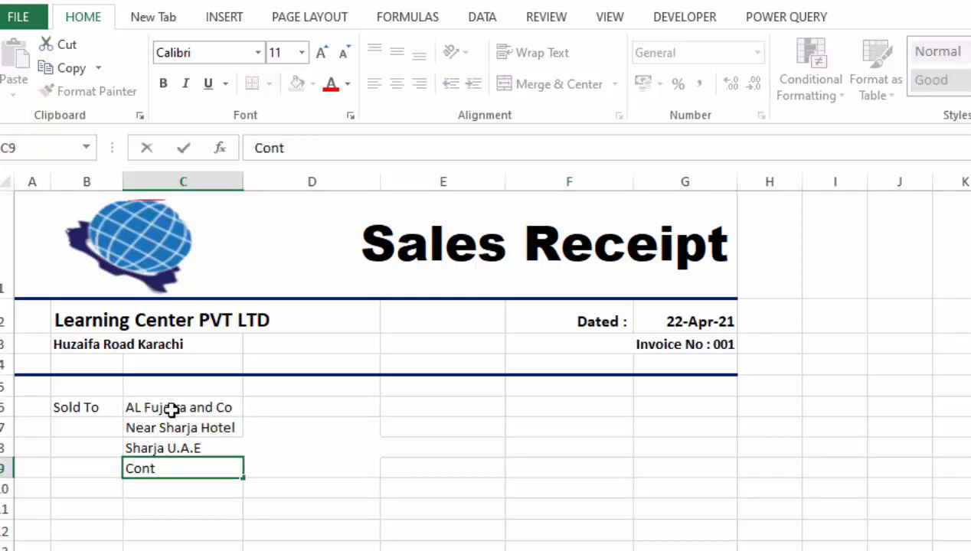
text(:009)
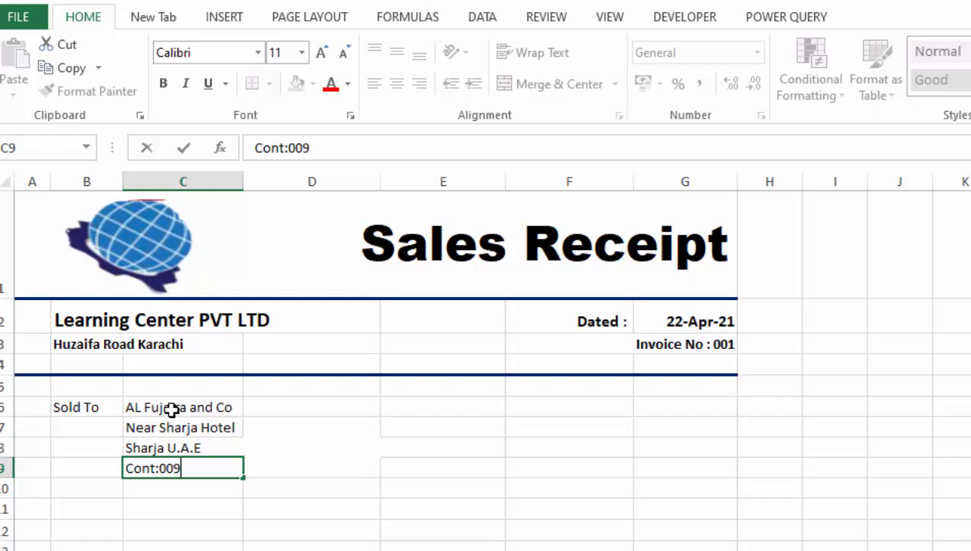
text(3333333)
key(Return)
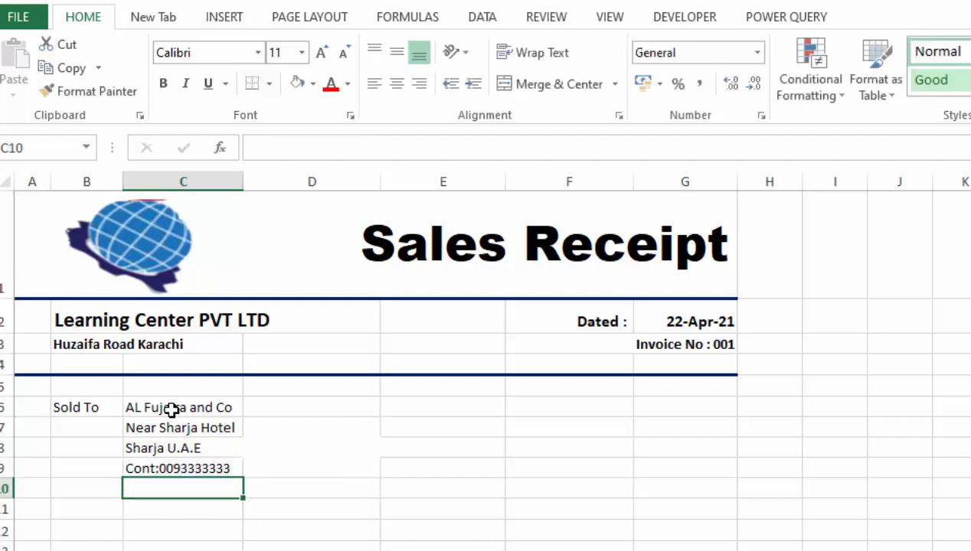
Step: Make the "Sold To" label and the customer details in B6:C9 bold
drag(85, 408, 184, 469)
click(163, 84)
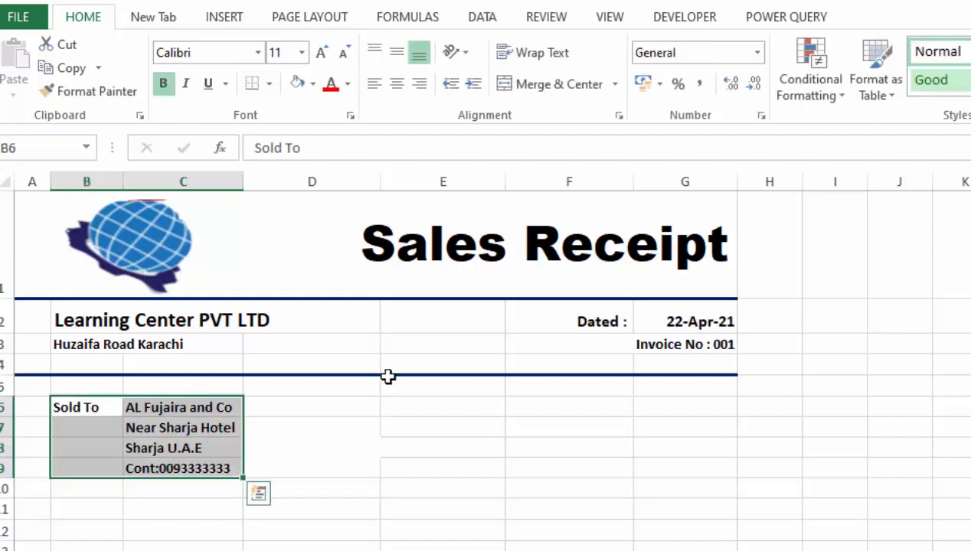
click(483, 544)
Step: Merge and center B12:C12 and enter the heading "Payment Method" in it
drag(85, 509, 183, 510)
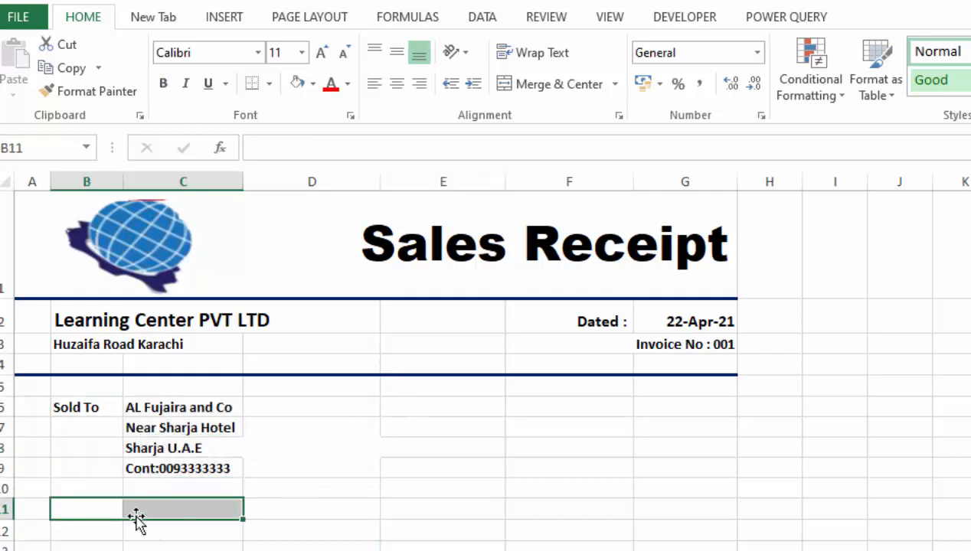
drag(97, 530, 168, 527)
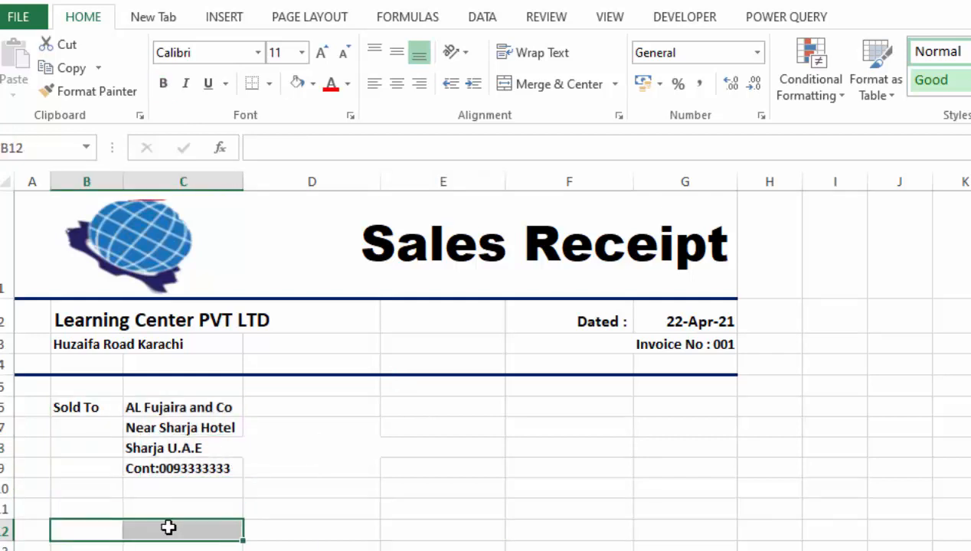
click(545, 90)
text(Payment Method)
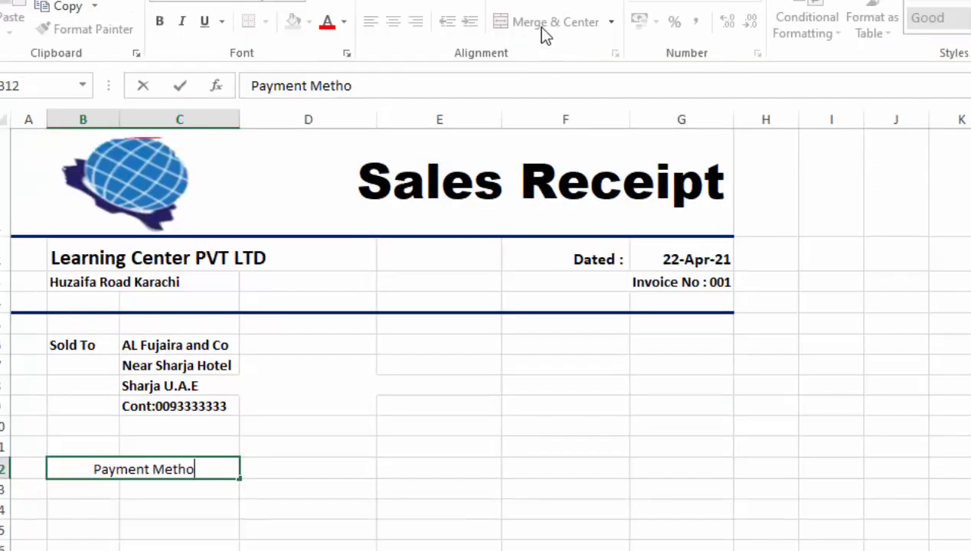
key(ctrl+Return)
Step: Widen column D considerably and narrow columns E, F and G to rebalance the receipt layout
click(294, 462)
drag(376, 119, 531, 121)
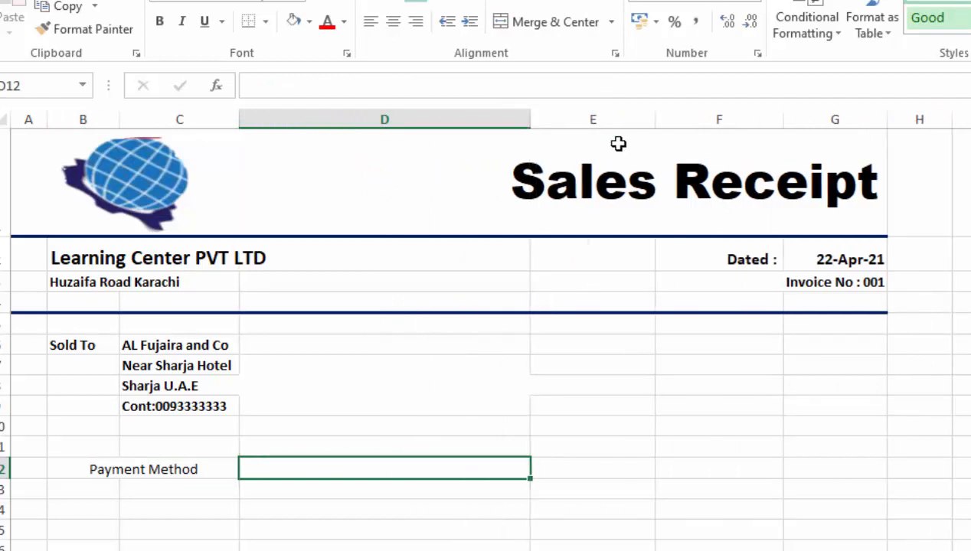
drag(653, 119, 614, 120)
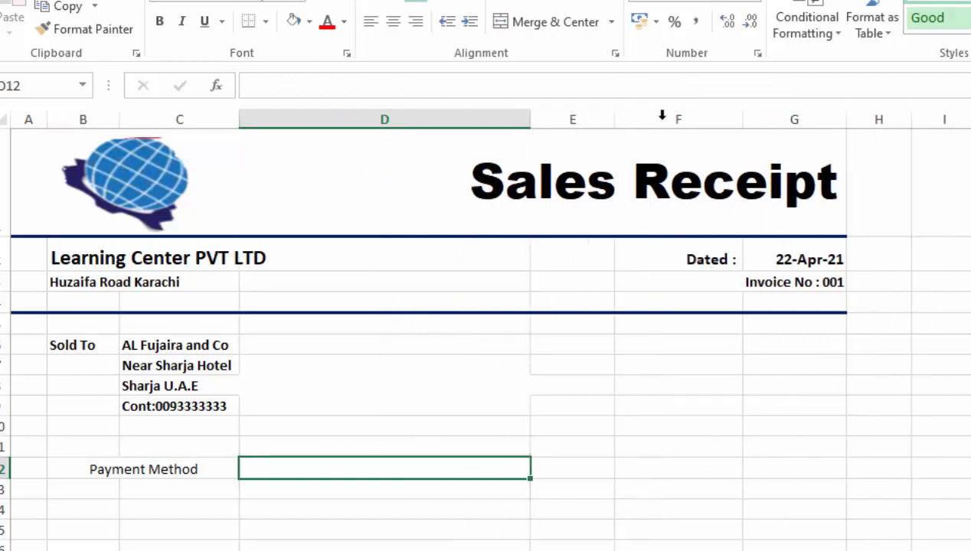
drag(744, 119, 697, 123)
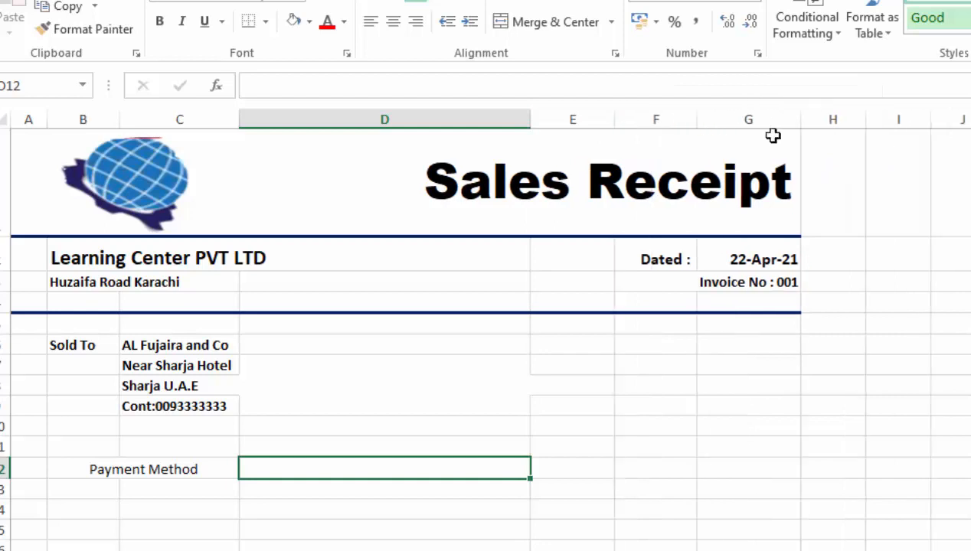
drag(796, 119, 787, 119)
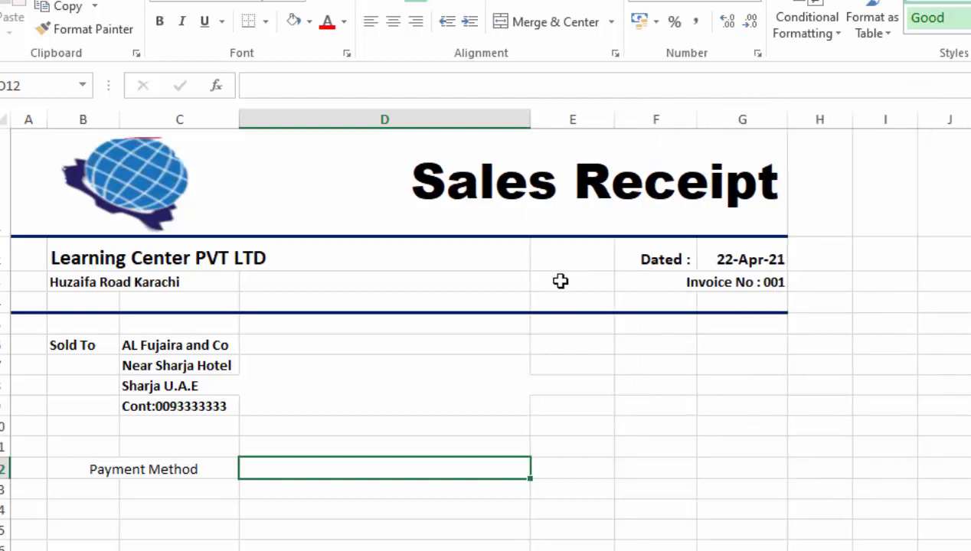
drag(529, 120, 586, 120)
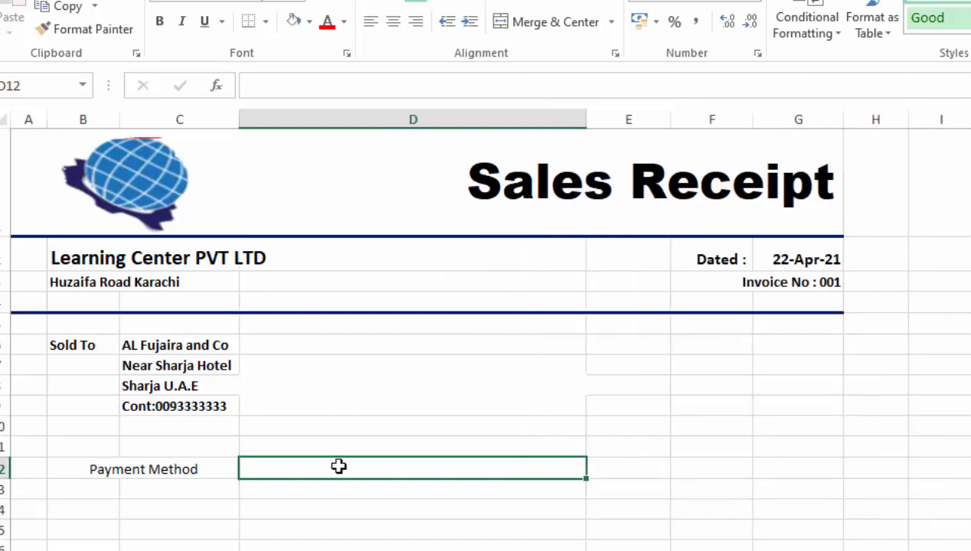
Step: Complete the row 12 headings with "Cheque No" in D12 and "Job" in merged and centered E12:G12, with "Payment Method" left-aligned
text(Cheque No)
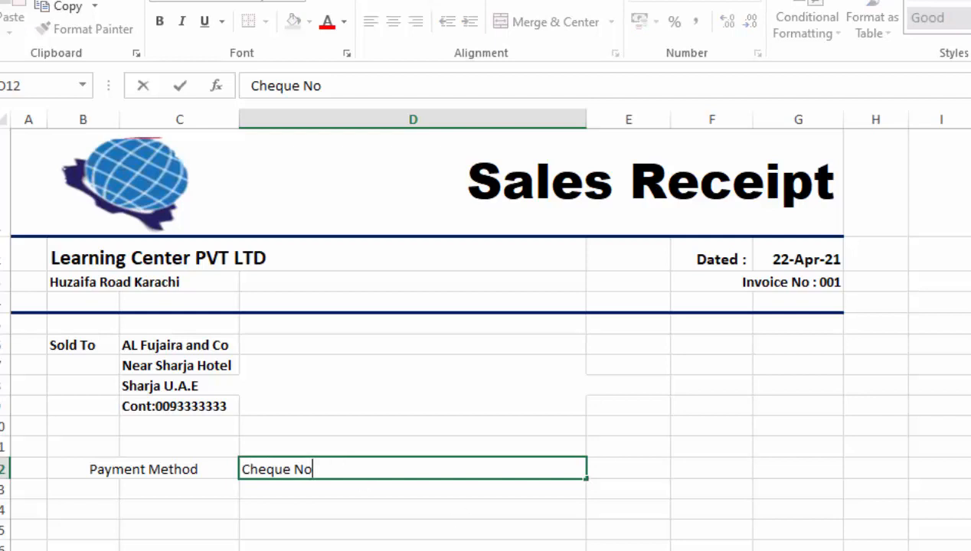
key(Left)
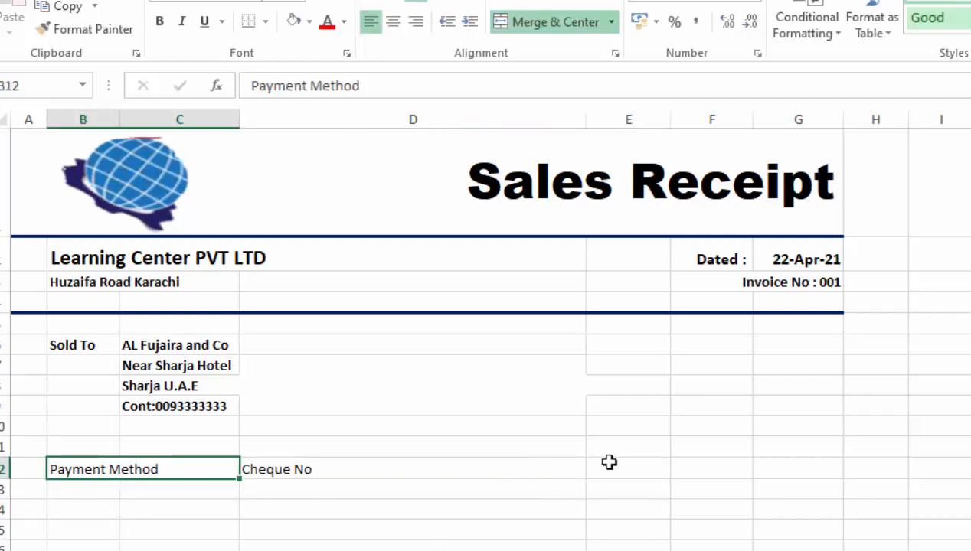
drag(608, 469, 797, 468)
click(536, 31)
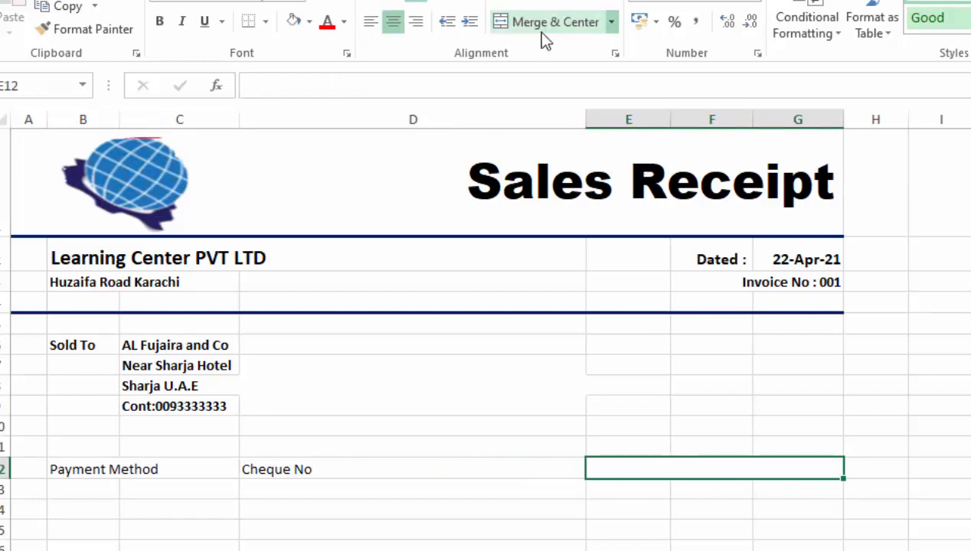
text(Job)
key(Return)
Step: Draw thin solid border lines below rows 12 and 13 from column B to G, and make row 13 taller
click(265, 21)
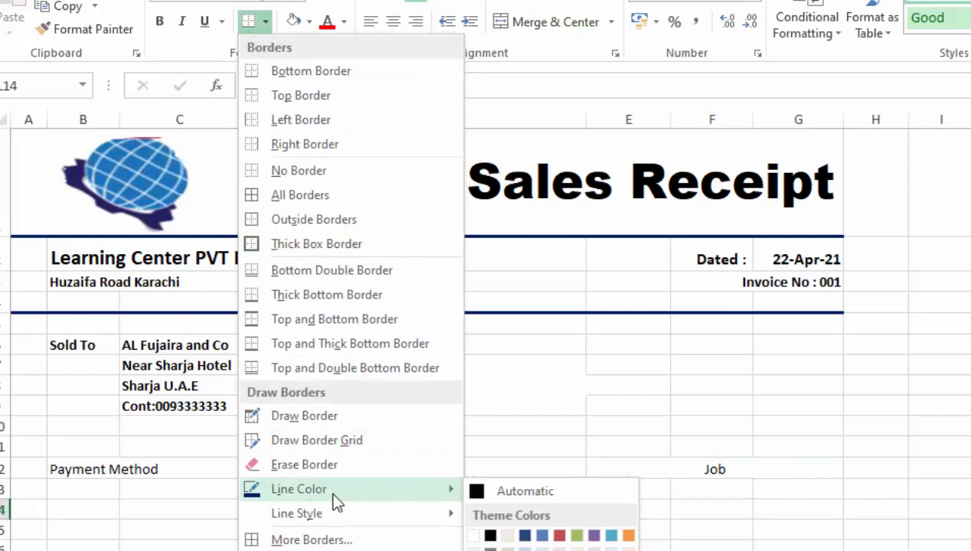
mouse_move(368, 514)
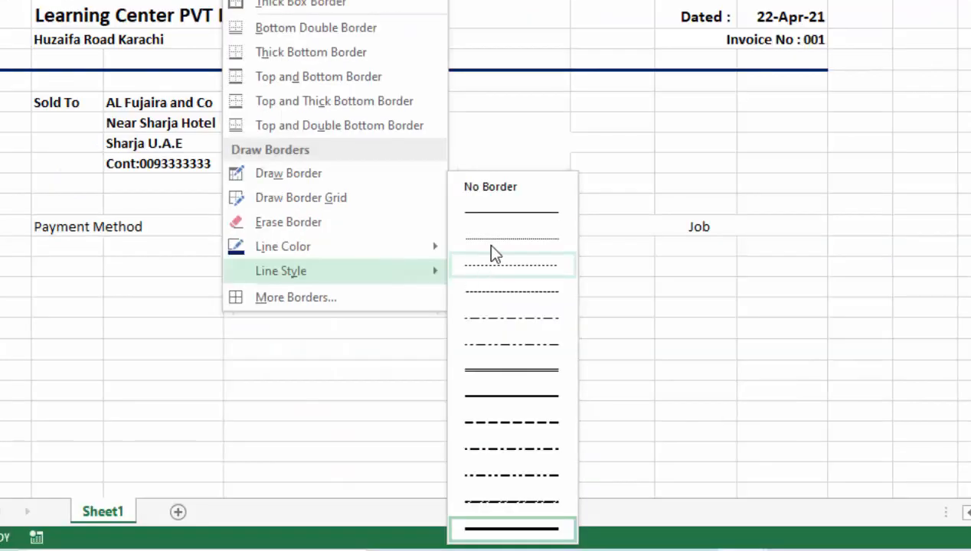
click(499, 214)
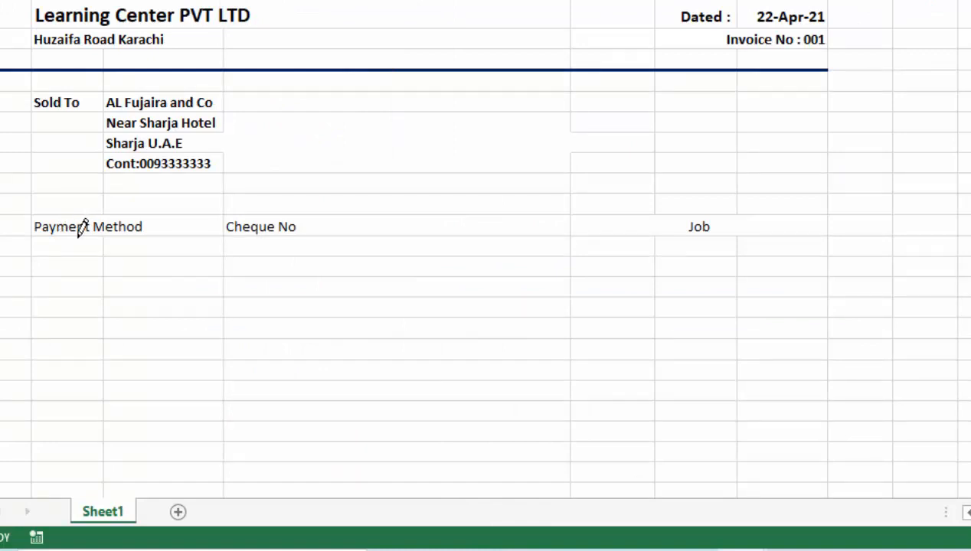
drag(76, 234, 214, 234)
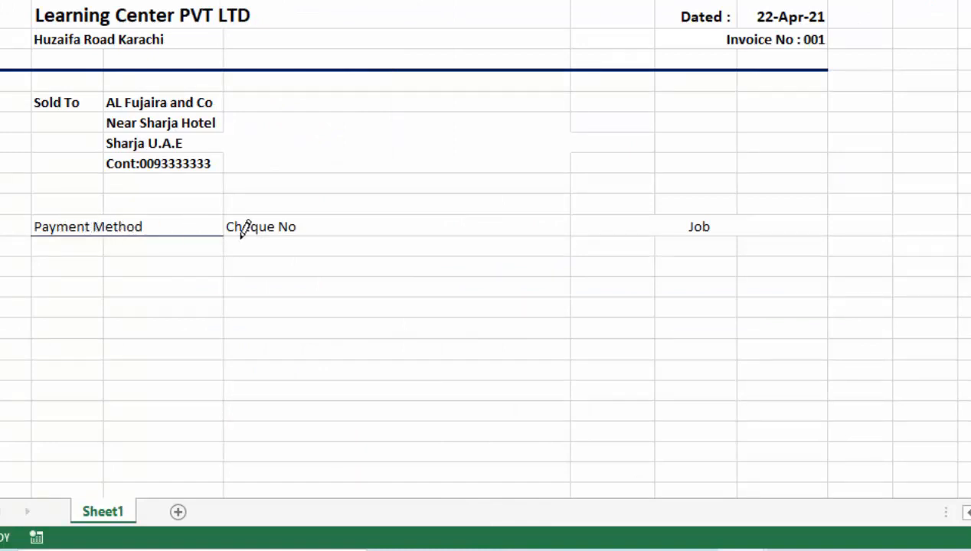
click(248, 236)
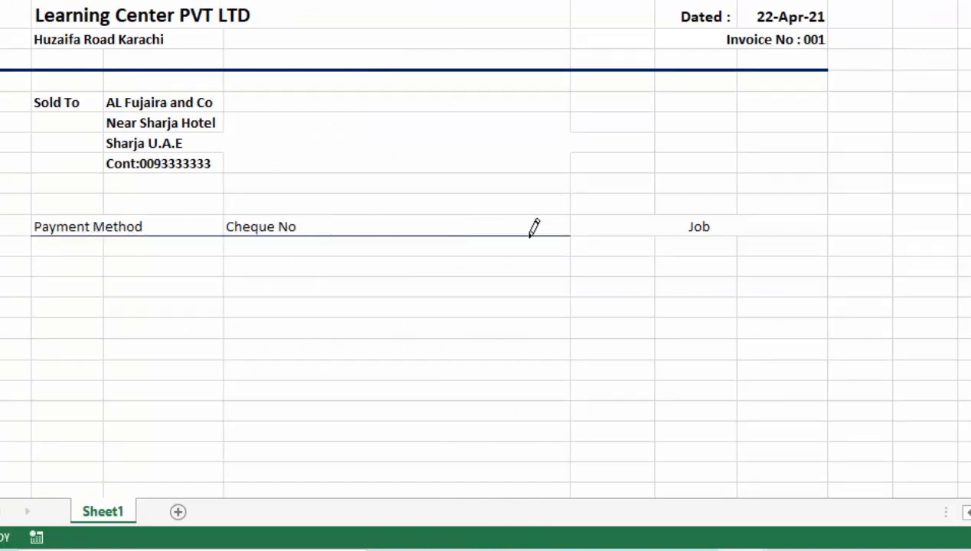
click(640, 234)
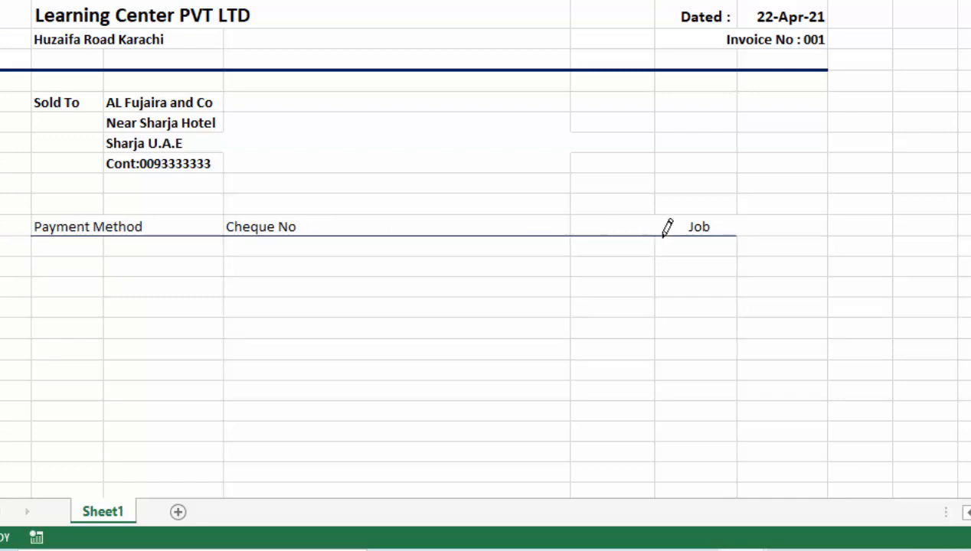
click(757, 235)
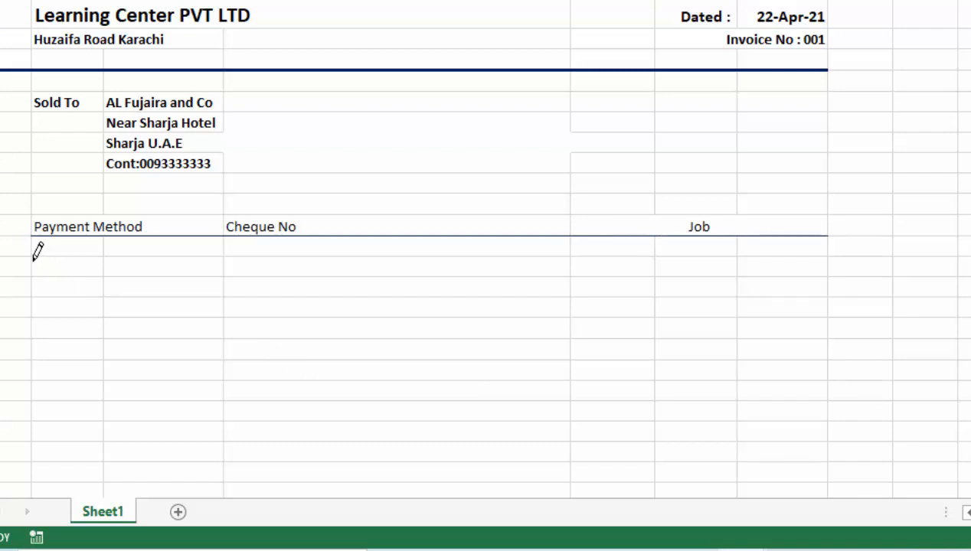
mouse_move(33, 256)
mouse_down()
mouse_move(395, 257)
mouse_move(526, 235)
mouse_move(555, 245)
mouse_move(766, 245)
mouse_up()
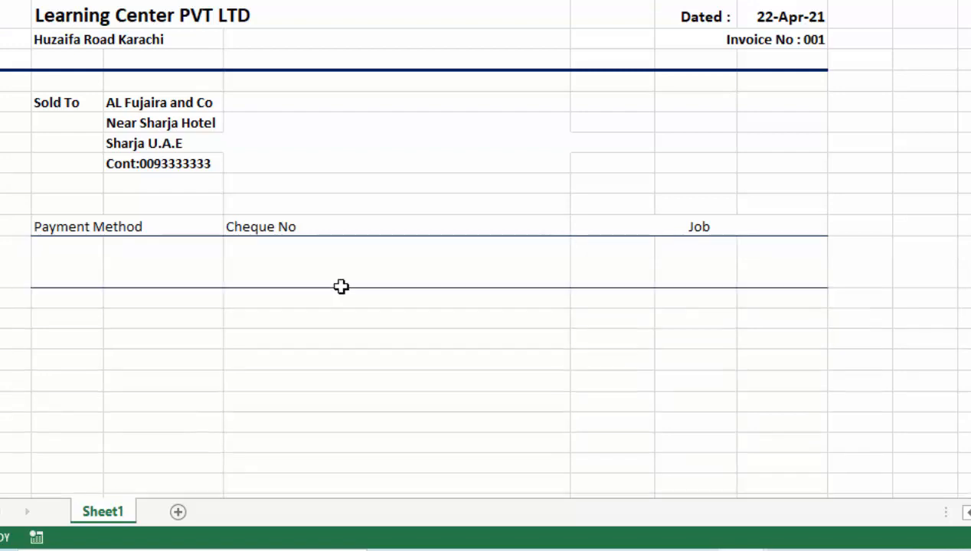
Step: Enter the item table headings "Qty", "Item #", "Decription", "Unit Price", "Discount" and "Total" in B15:G15
click(59, 319)
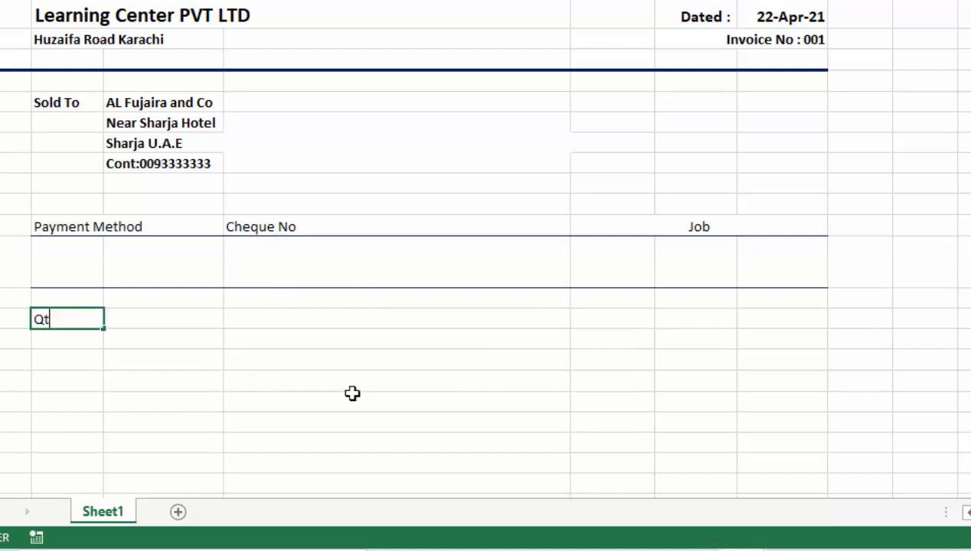
key(Tab)
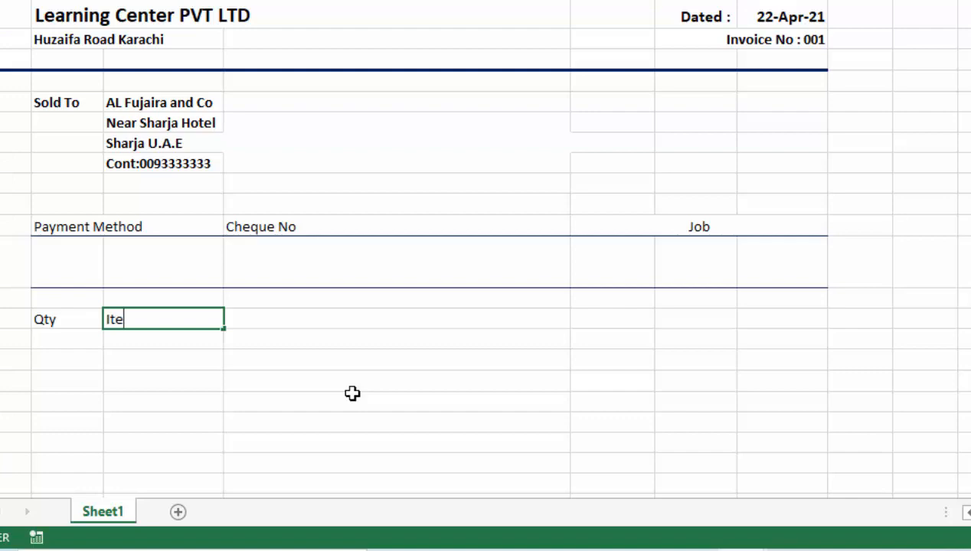
text(Item #)
key(Tab)
text(Decription)
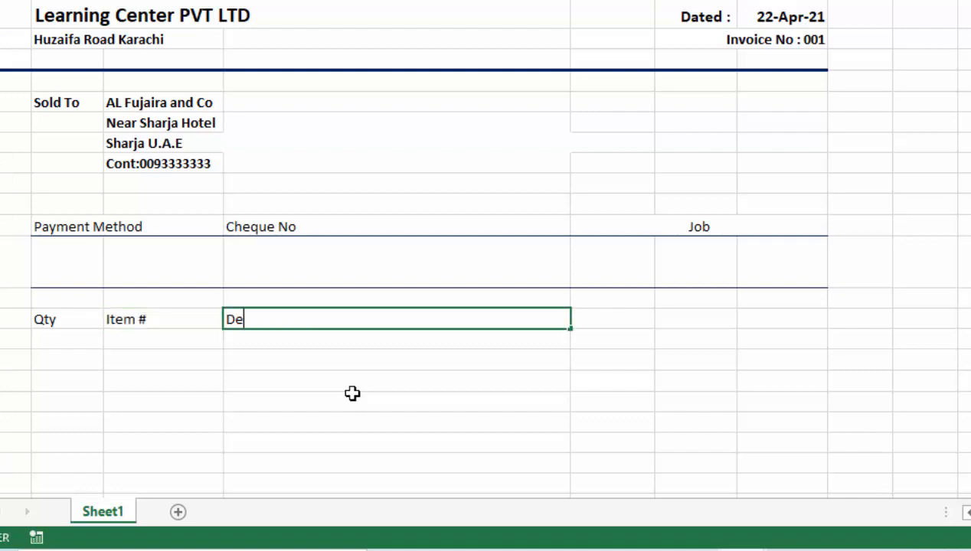
key(Tab)
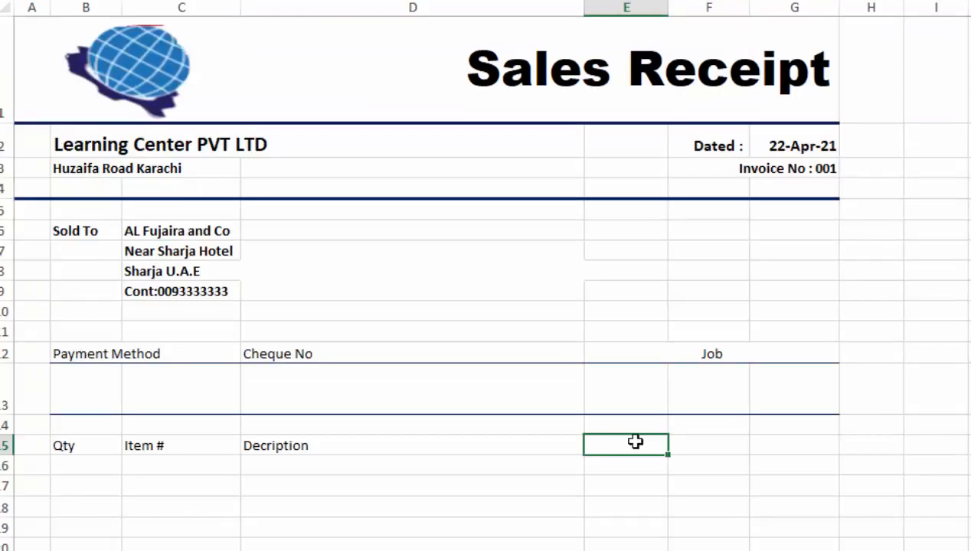
text(Unit Price)
key(Tab)
text(Discount)
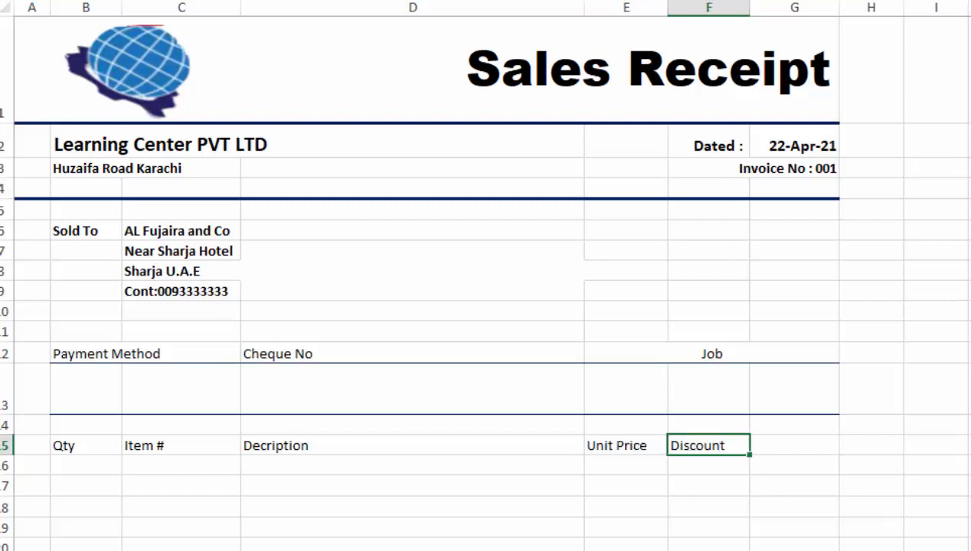
key(Tab)
text(Total)
key(Tab)
Step: Center the item table headings in B15:G15 and increase their font size to 12 pt
drag(71, 445, 770, 442)
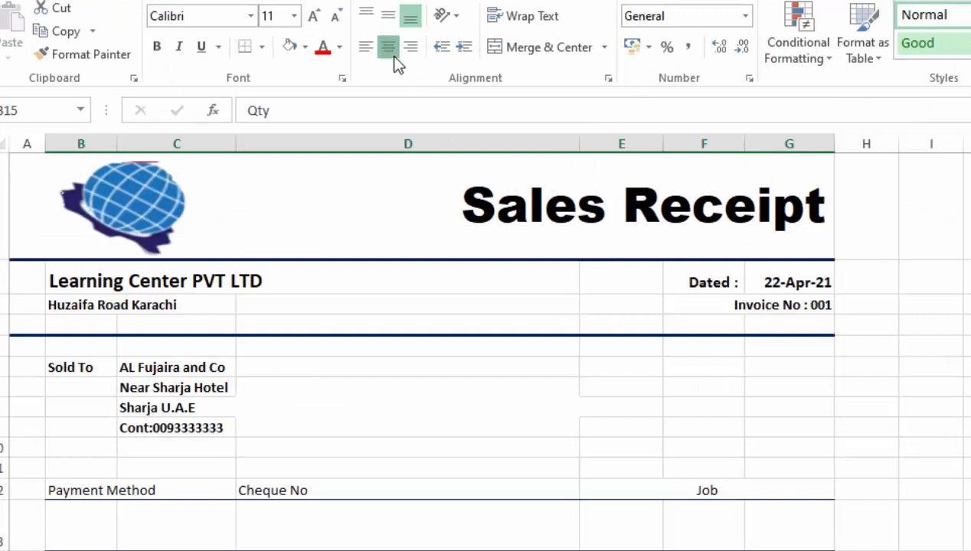
click(390, 55)
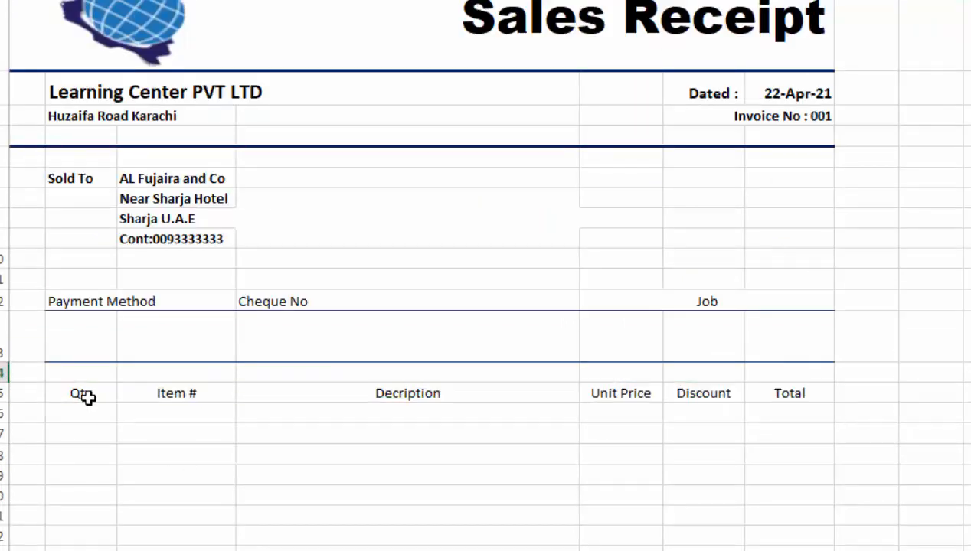
drag(87, 396, 761, 392)
click(320, 51)
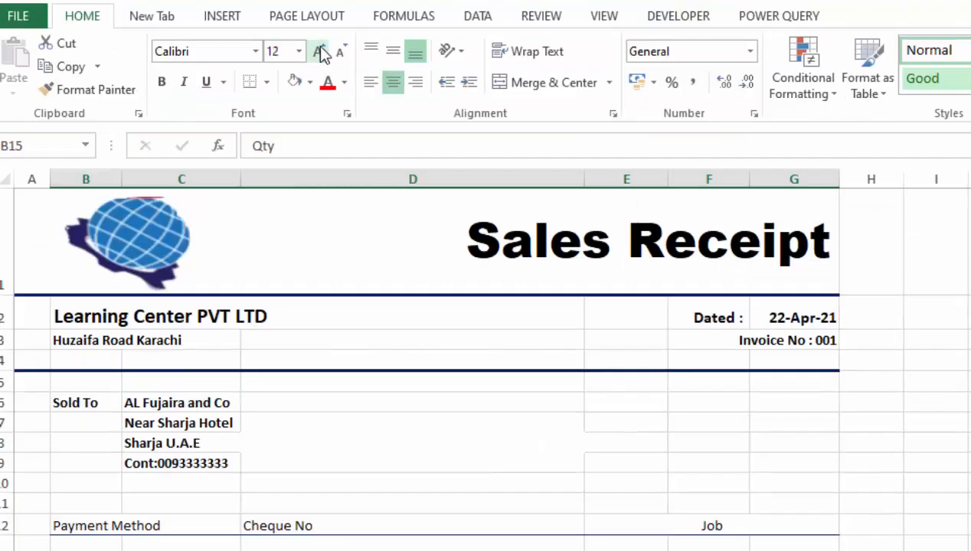
Step: Set the item table headings in B15:G15 to 16 pt bold
click(319, 52)
click(320, 51)
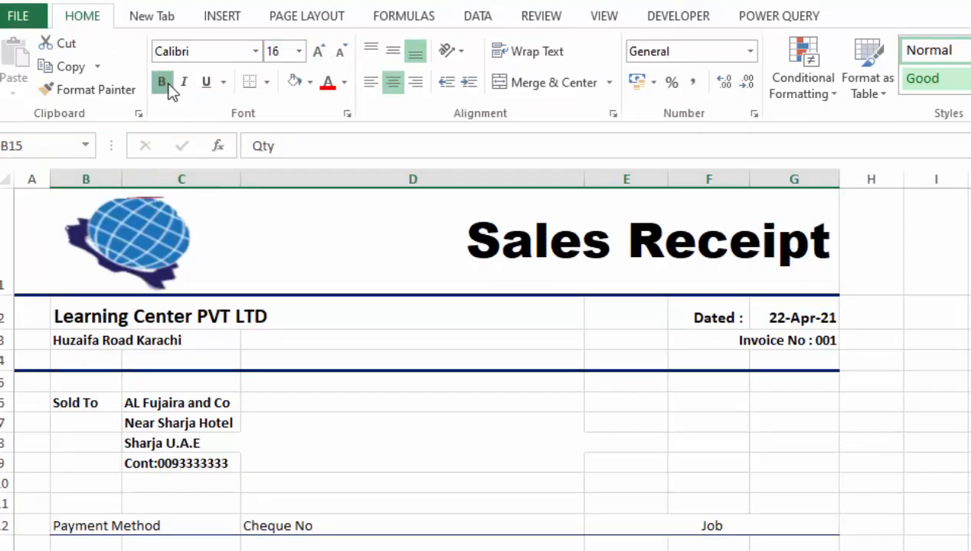
key(ctrl+b)
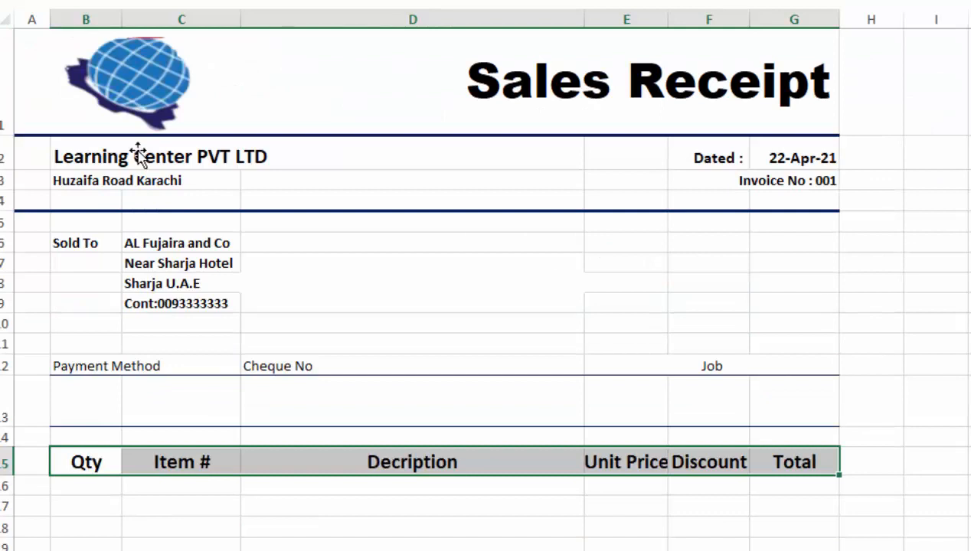
Step: Center the row 12 headings "Payment Method", "Cheque No" and "Job", make them bold and increase their font size by one step
drag(98, 362, 668, 359)
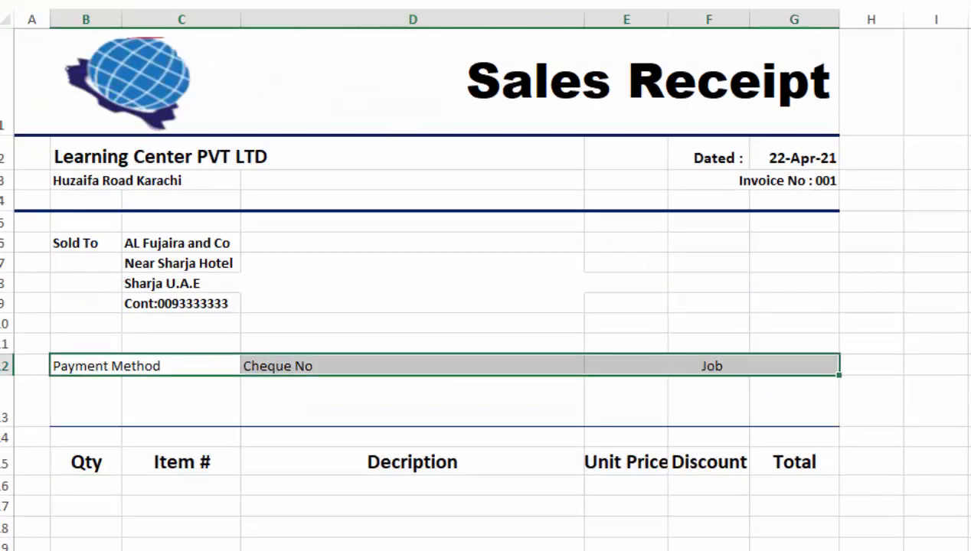
key(alt+h)
key(a)
key(c)
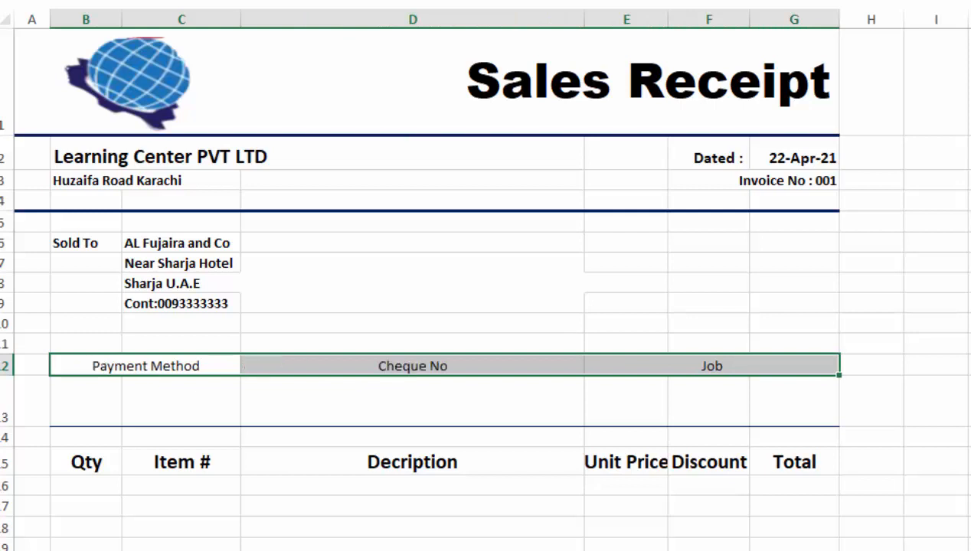
key(ctrl+b)
key(ctrl+shift+period)
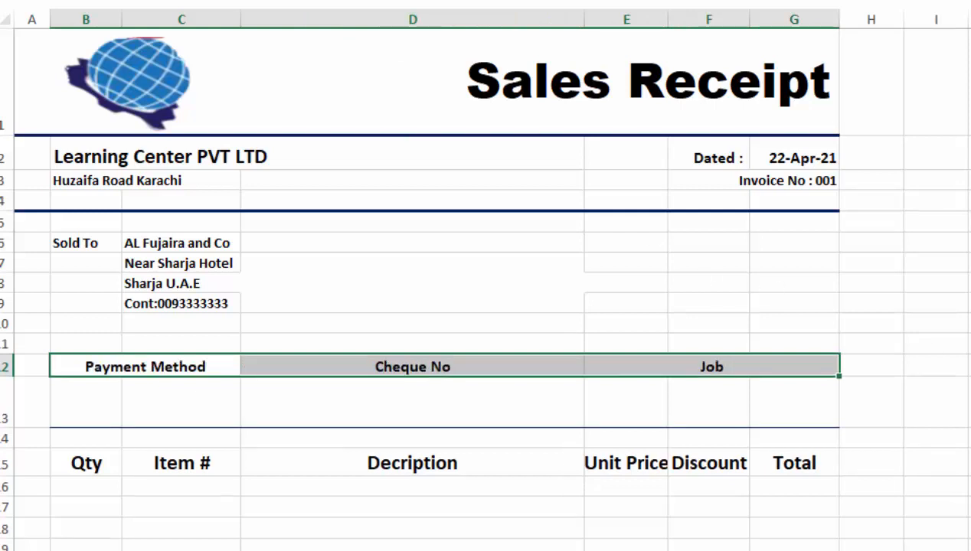
Step: Reduce the height of row 13 slightly
click(969, 344)
drag(6, 428, 5, 416)
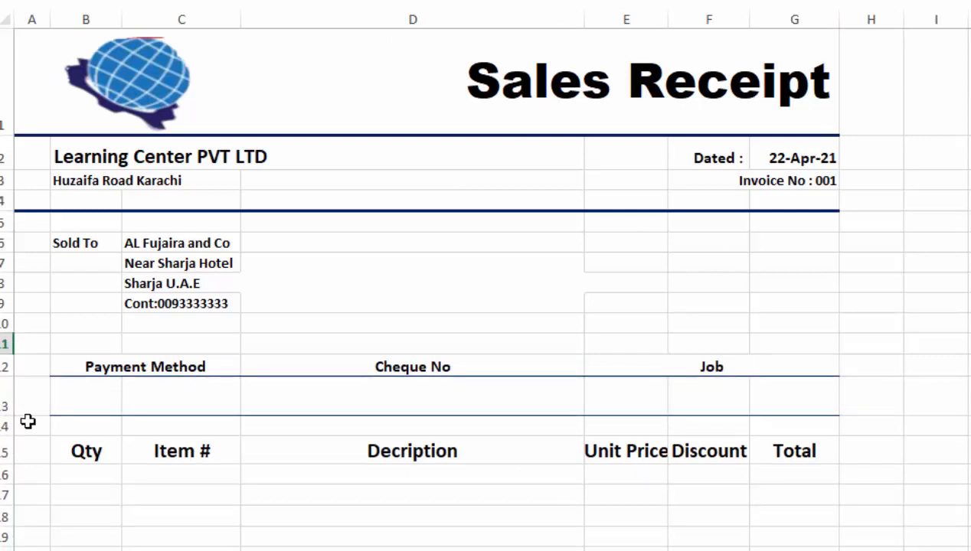
click(969, 518)
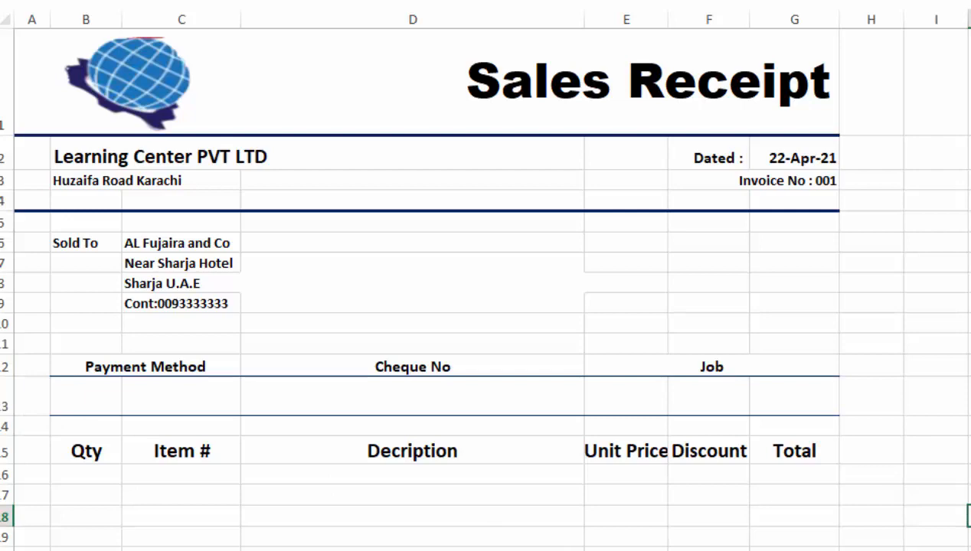
Step: Select the item table range B15:G28, including its heading row
scroll(486, 307, down, 1)
scroll(507, 349, up, 1)
scroll(507, 349, down, 1)
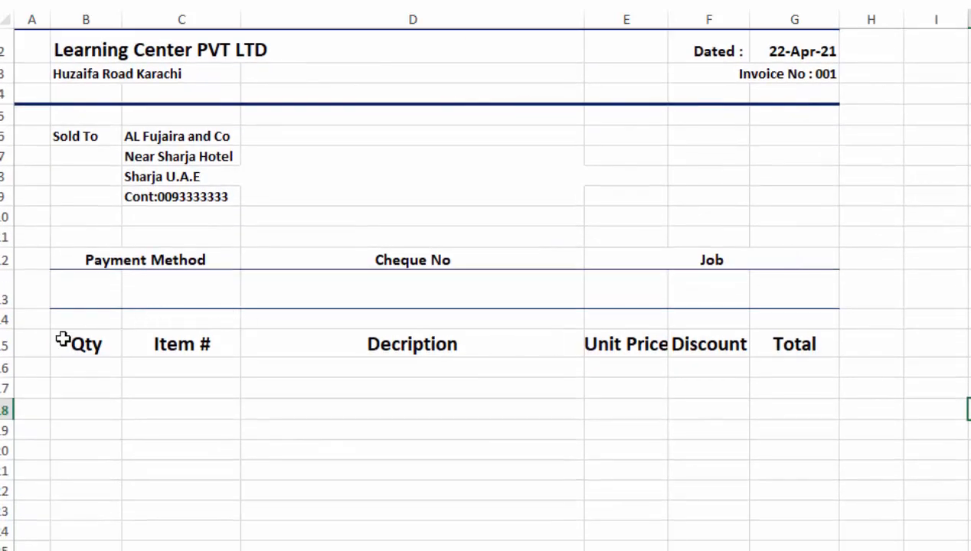
drag(86, 345, 774, 390)
click(774, 390)
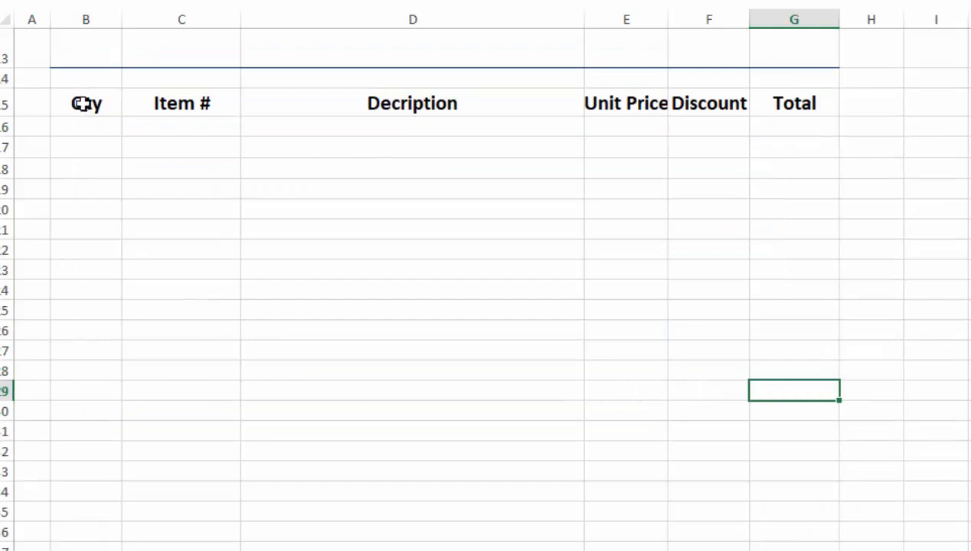
drag(73, 102, 766, 378)
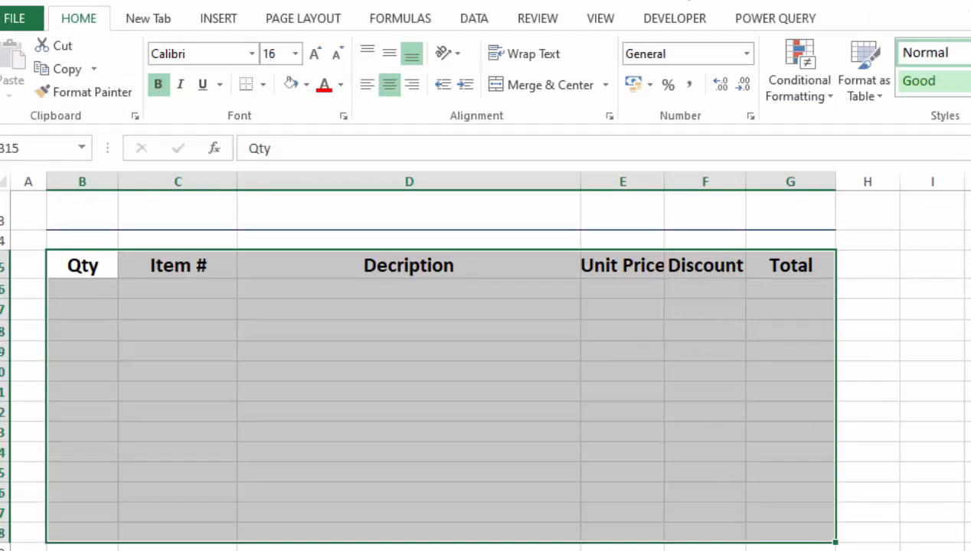
scroll(441, 367, up, 4)
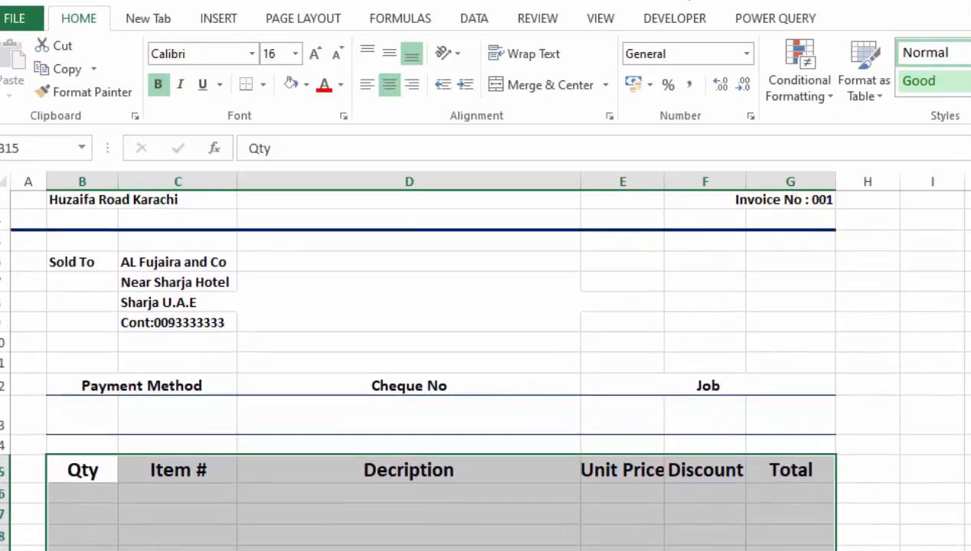
scroll(441, 368, up, 3)
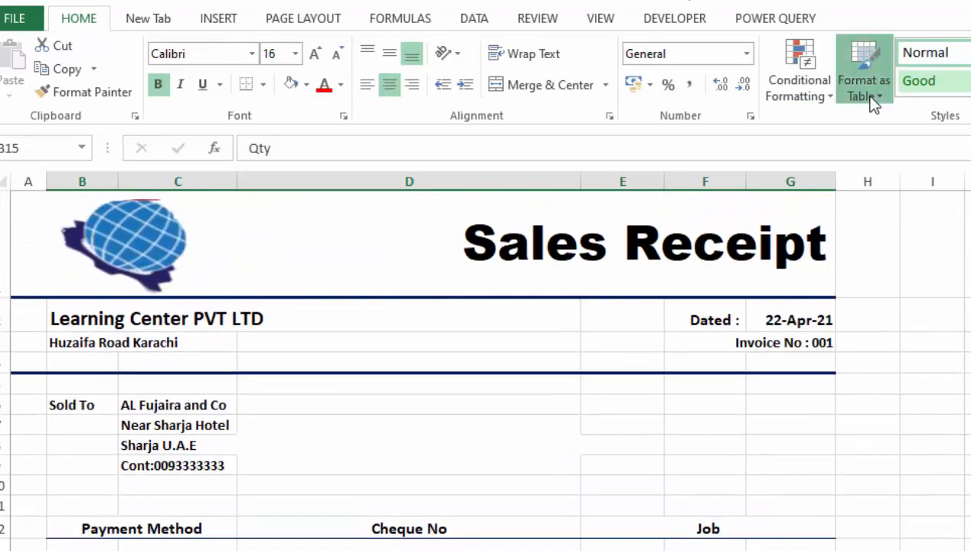
click(874, 98)
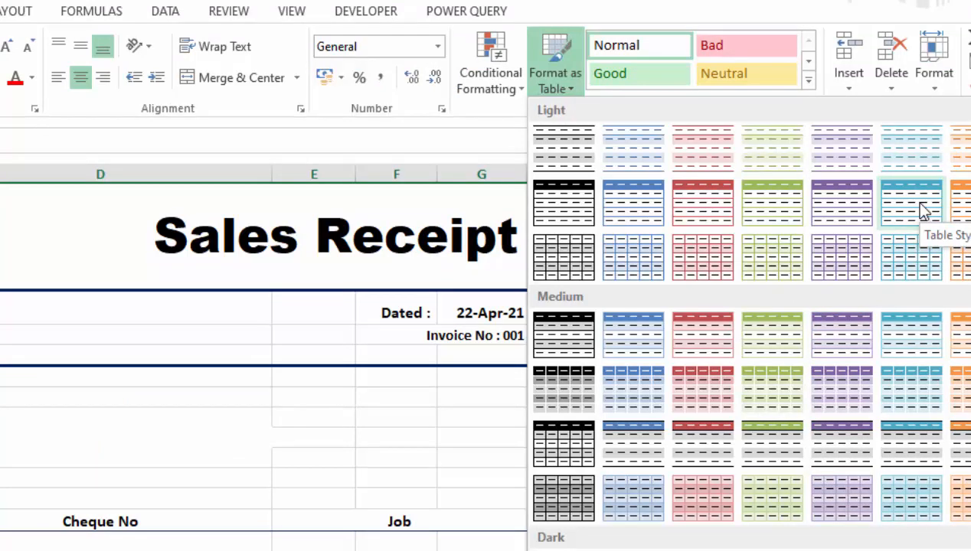
click(839, 213)
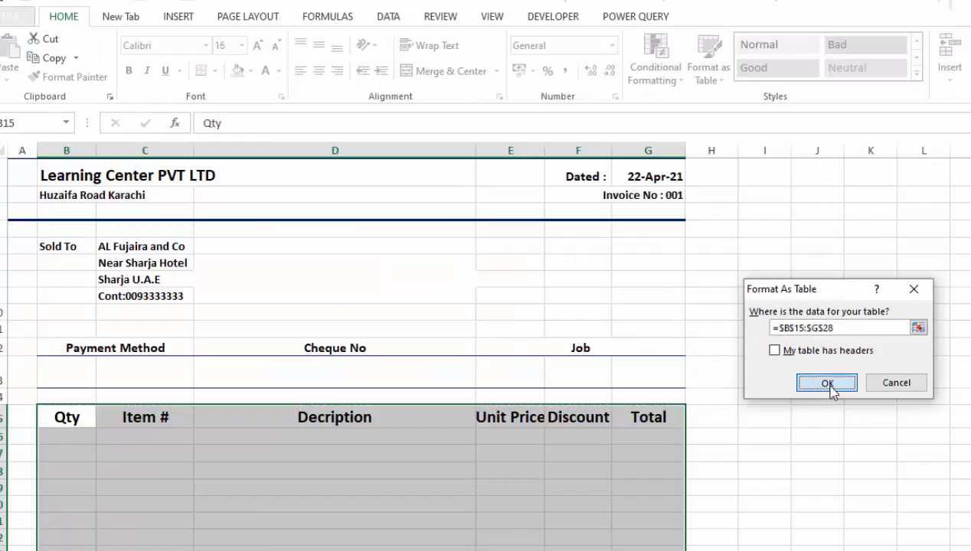
click(700, 458)
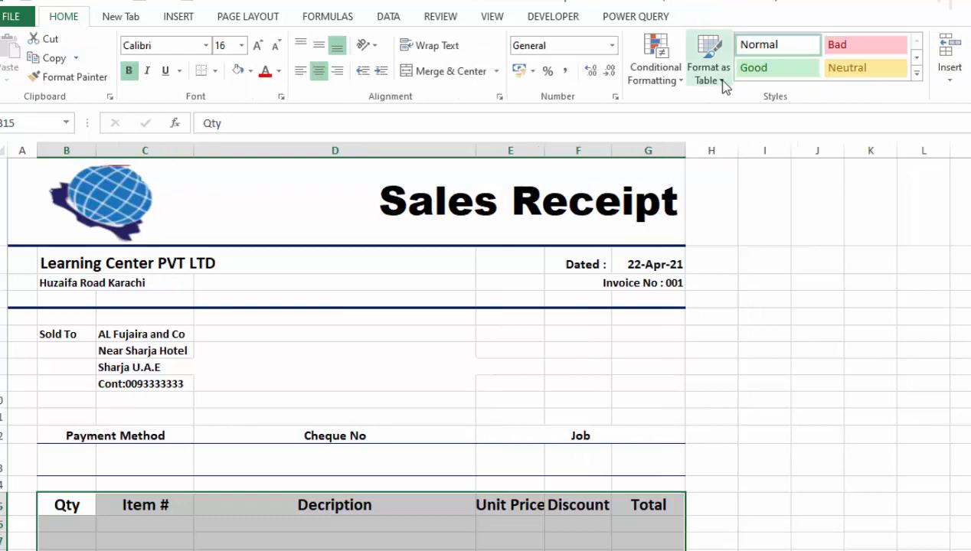
Step: Format B15:G28 as a table with an aqua banded style, treating the first row as headers
click(720, 82)
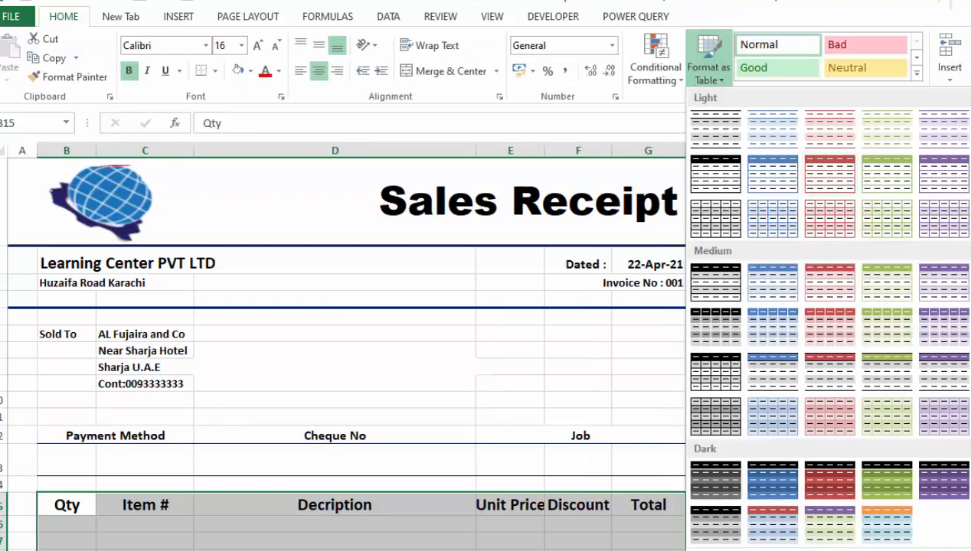
click(944, 281)
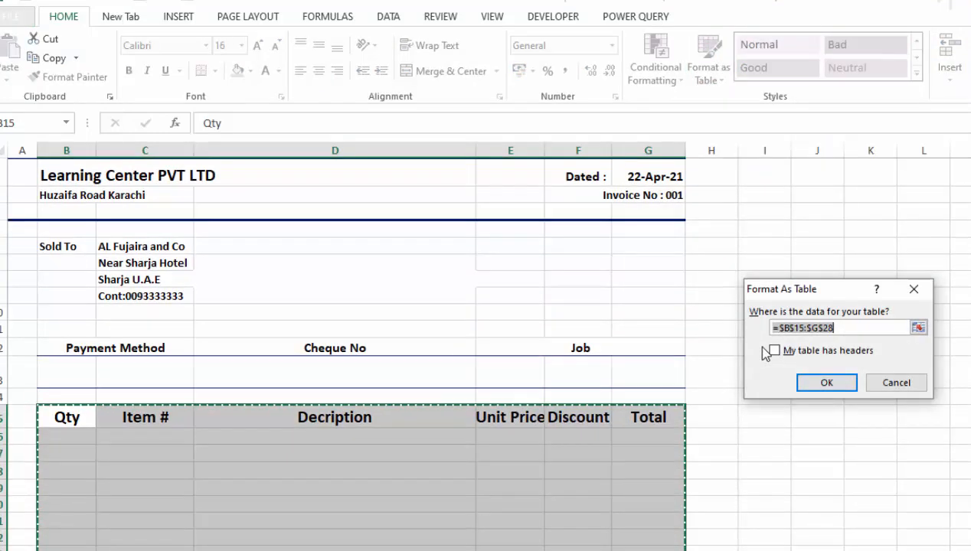
click(775, 352)
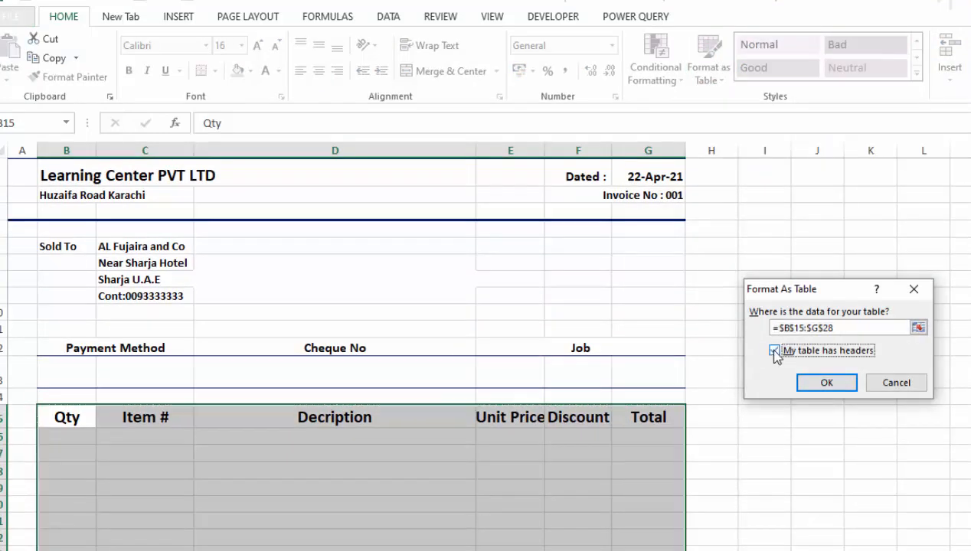
click(827, 386)
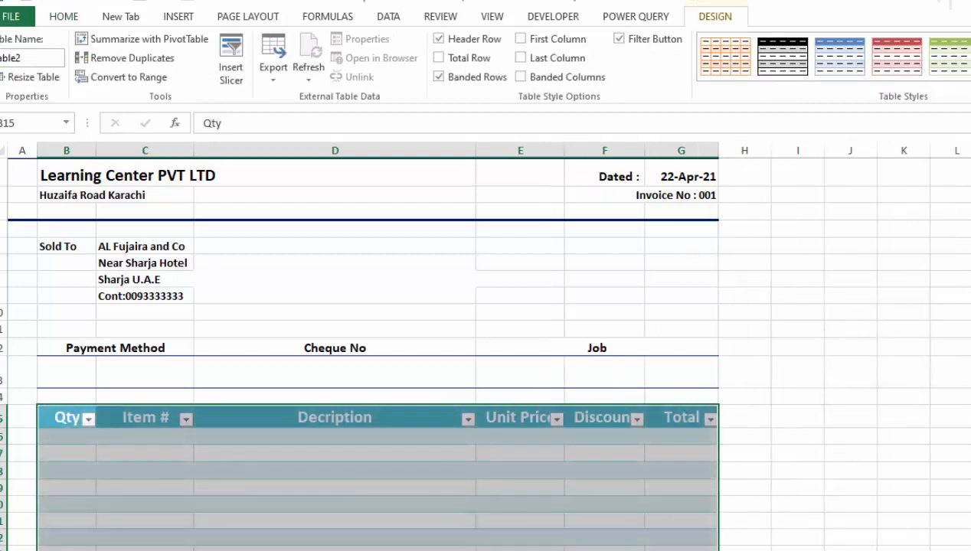
Step: Change the item table's style to Table Style Medium 2
scroll(360, 344, up, 1)
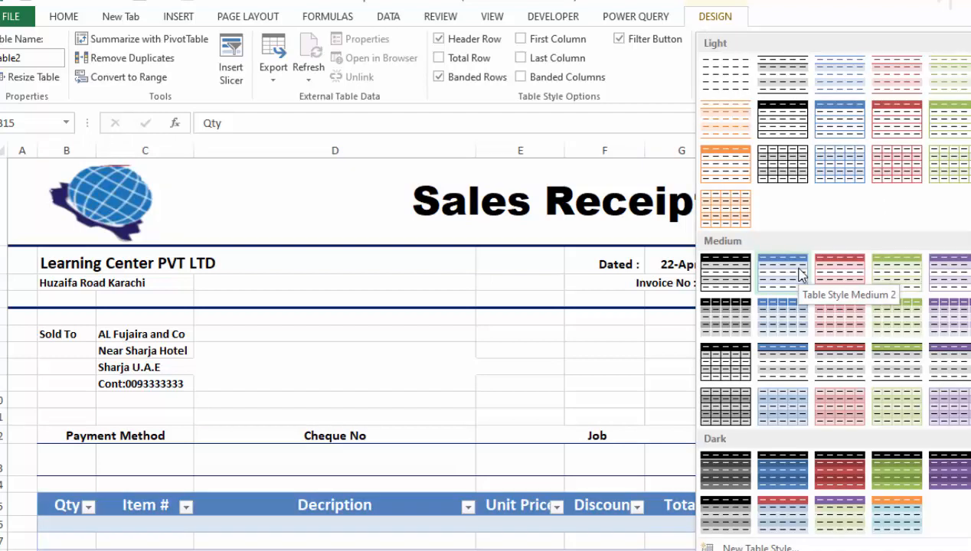
click(799, 274)
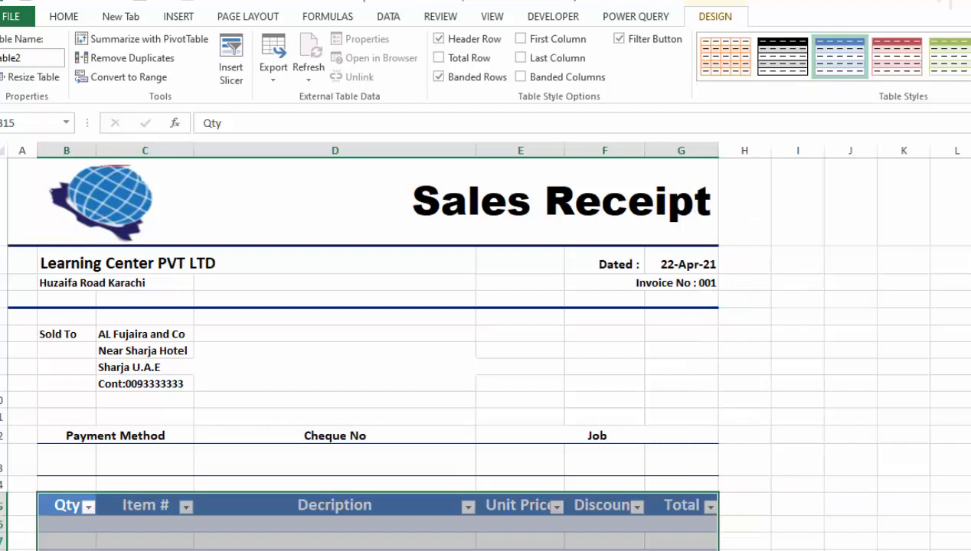
click(695, 426)
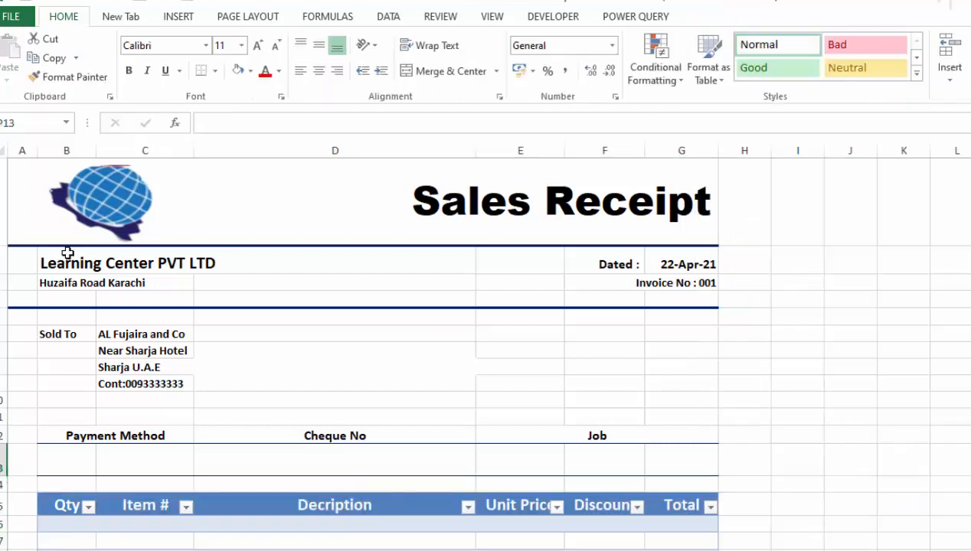
Step: Redraw the border line below row 1 across the receipt as a medium solid line in the standard blue
click(251, 71)
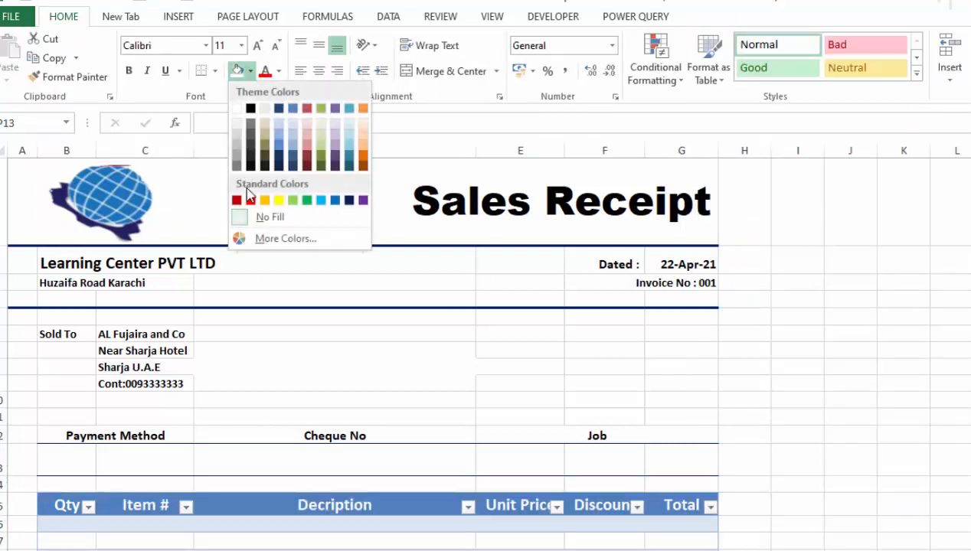
click(215, 70)
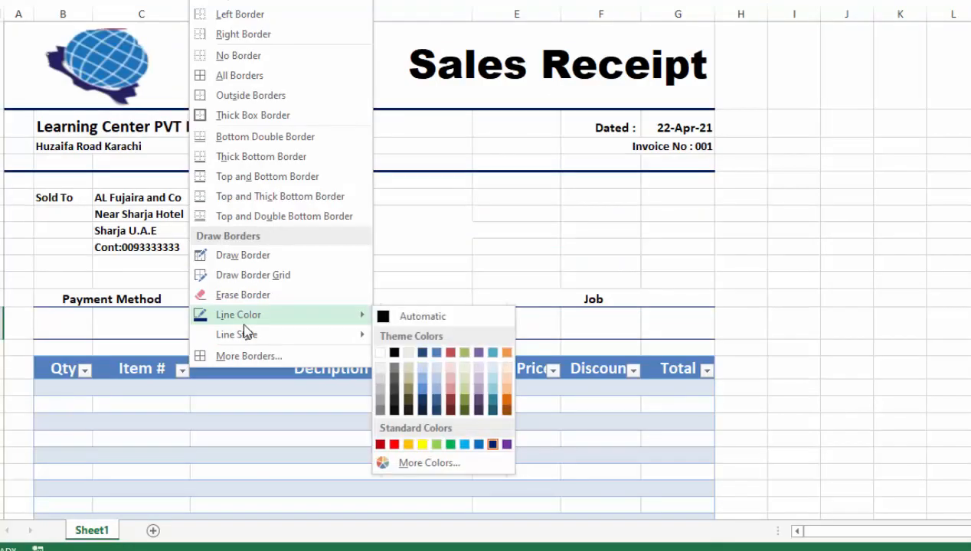
mouse_move(272, 473)
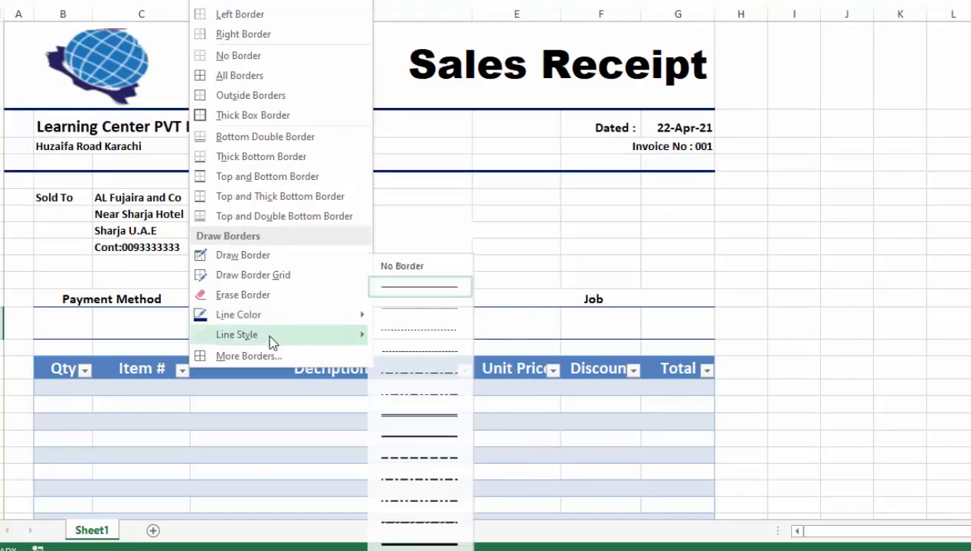
click(414, 443)
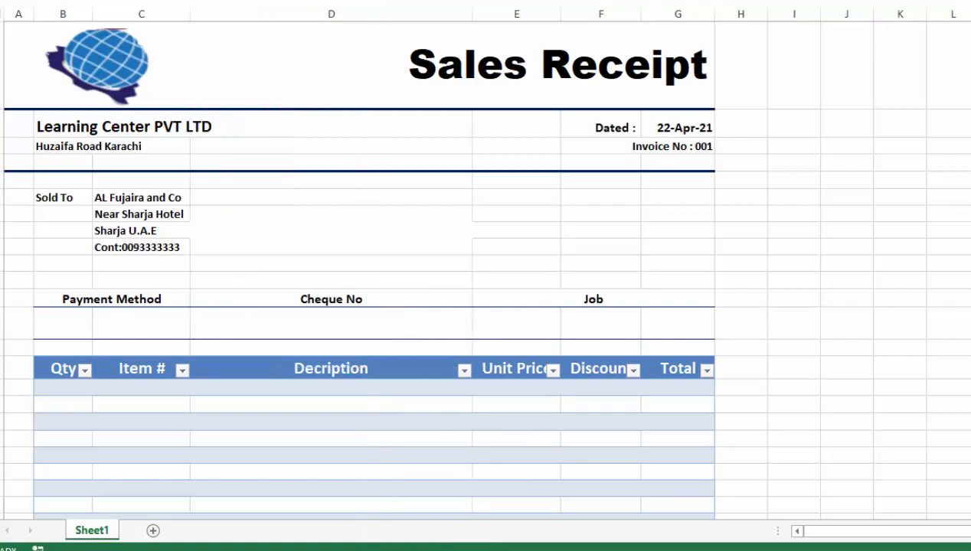
click(210, 1)
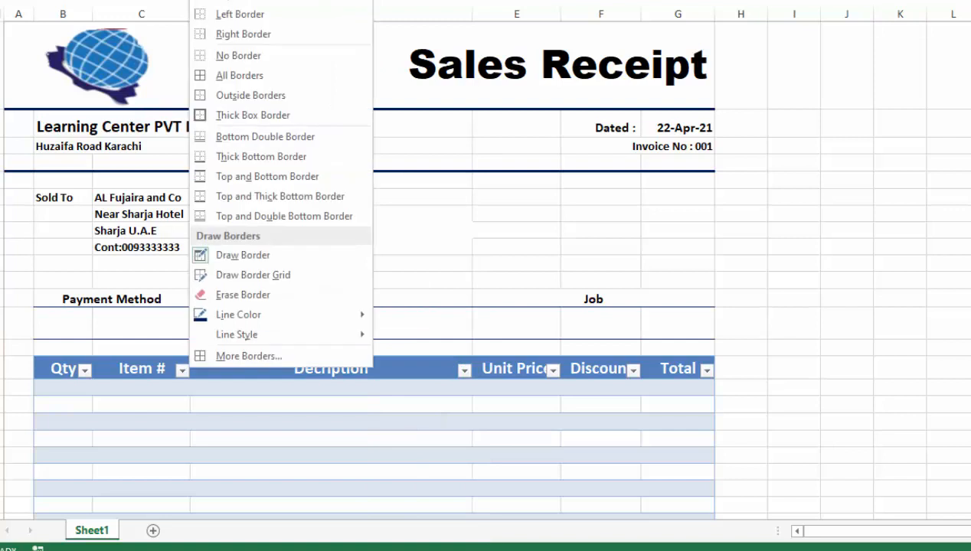
mouse_move(252, 316)
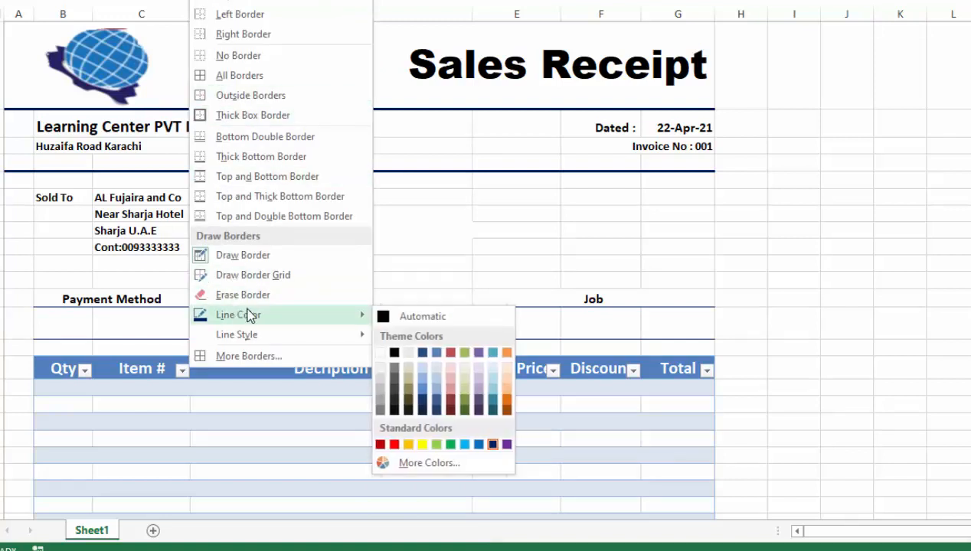
click(480, 445)
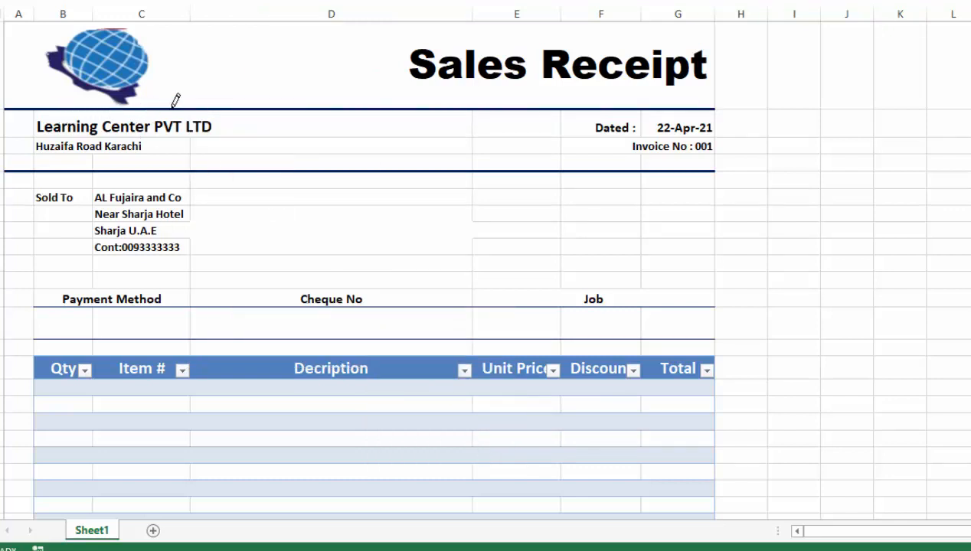
drag(176, 100, 670, 94)
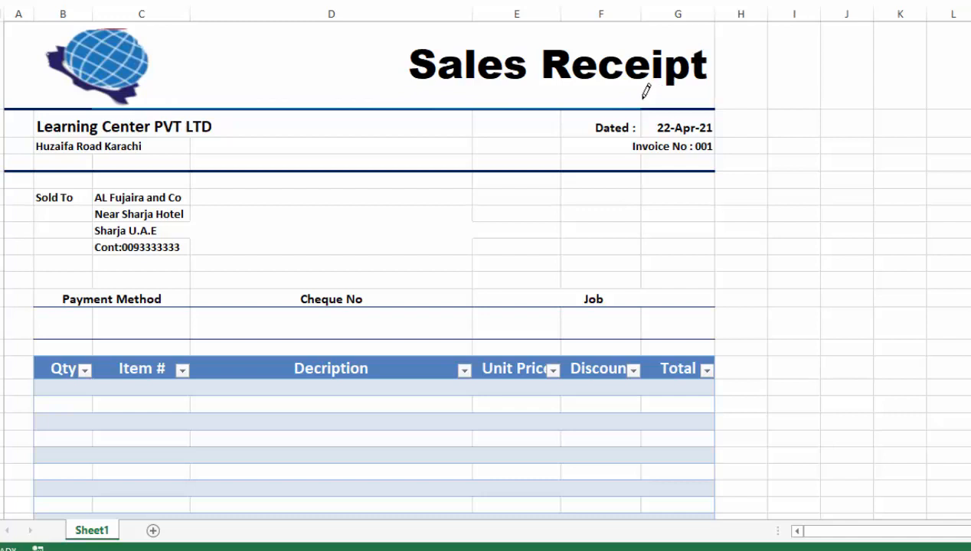
click(648, 98)
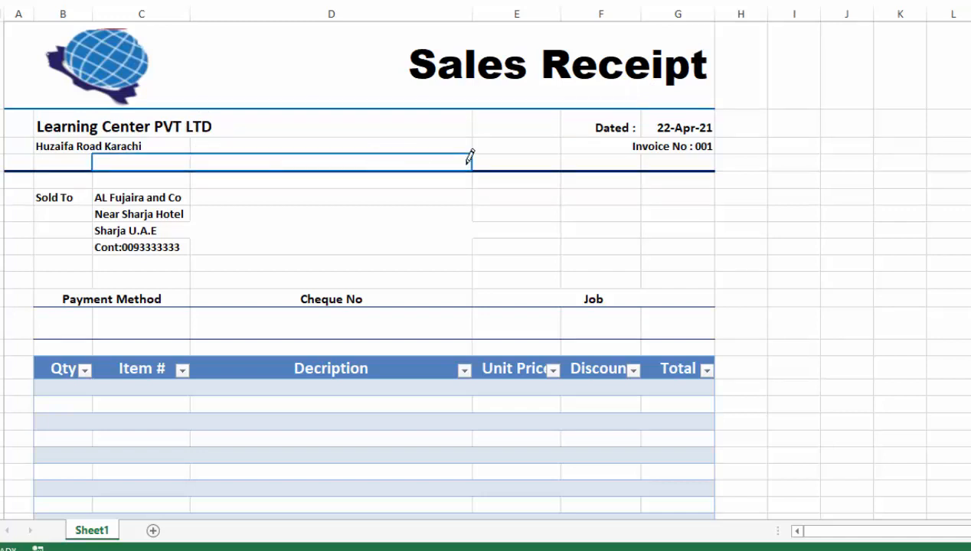
Step: Redraw the border line below row 4 from column B to G in the same blue and stop drawing borders
drag(577, 162, 691, 157)
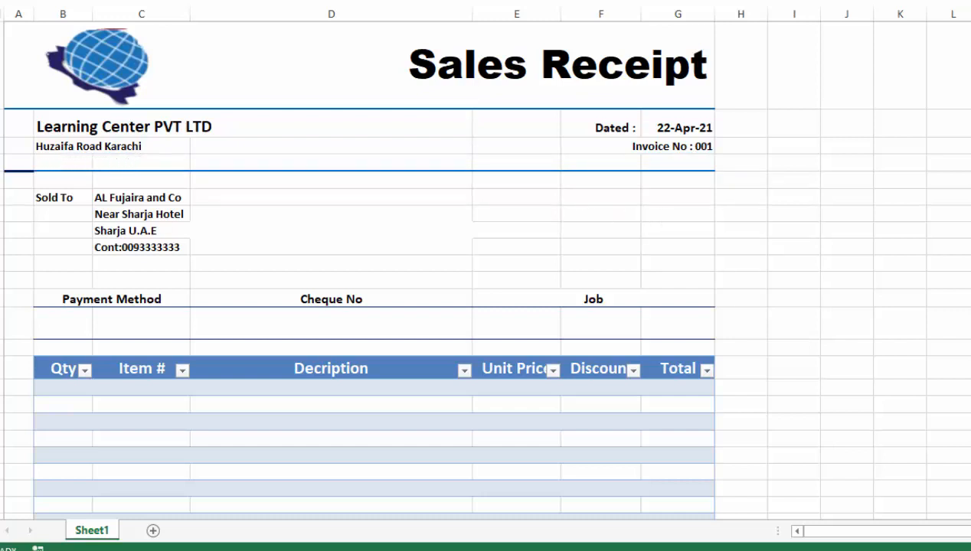
click(22, 96)
click(17, 120)
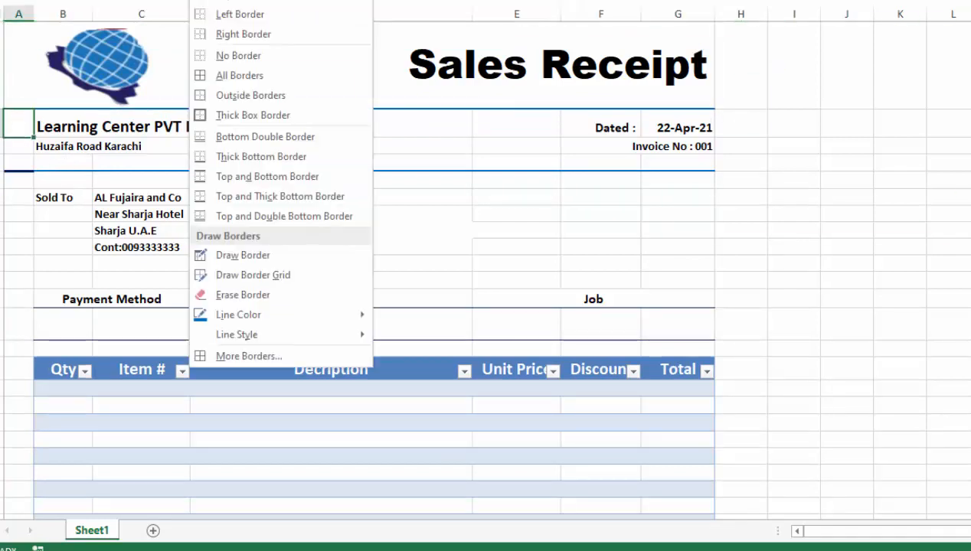
click(208, 46)
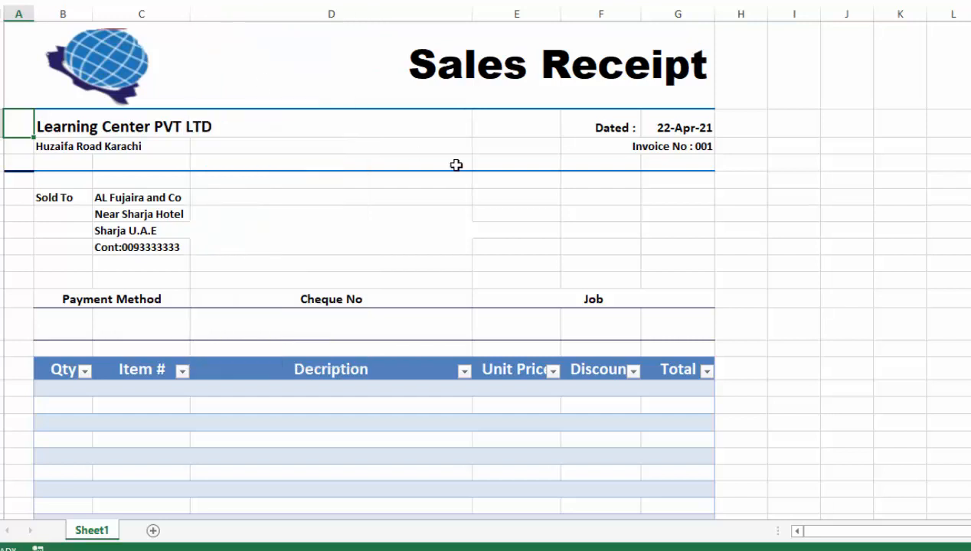
click(892, 264)
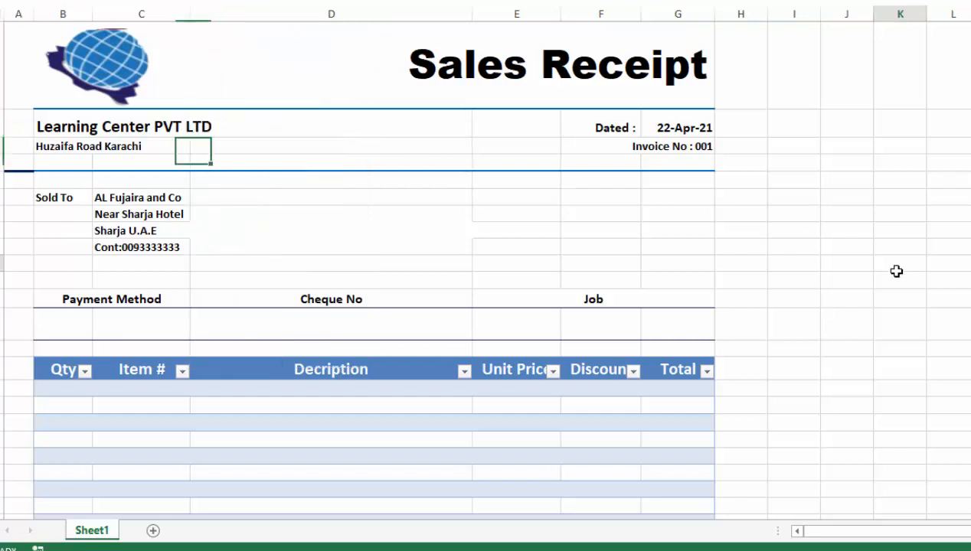
Step: Reduce the height of the empty row 11 just above the payment section headings
click(14, 161)
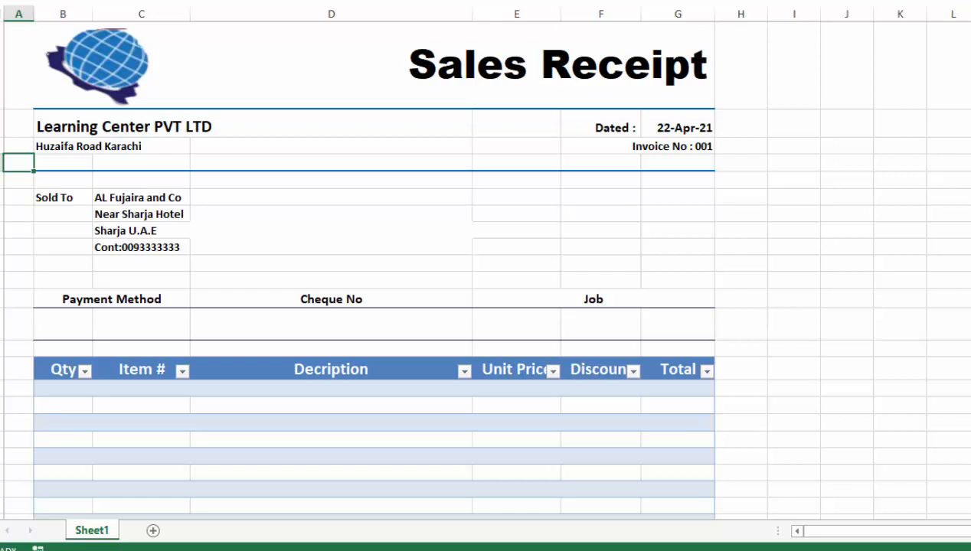
click(18, 369)
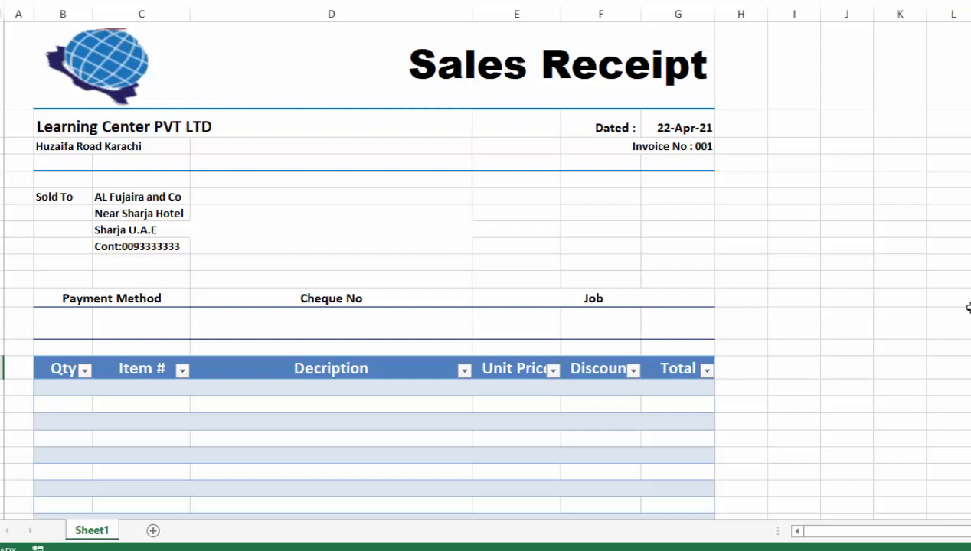
drag(2, 287, 2, 277)
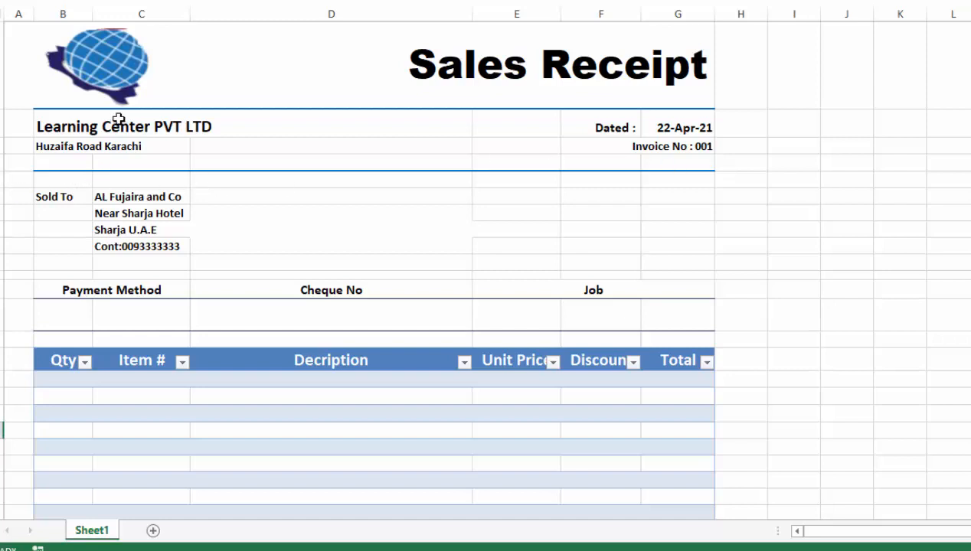
Step: Select the whole sheet and hide its gridlines
click(2, 12)
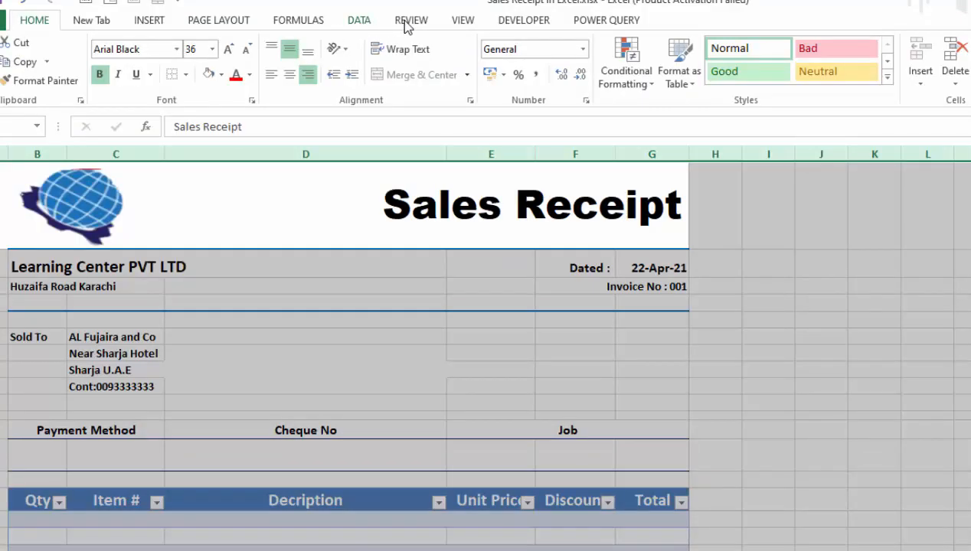
click(406, 26)
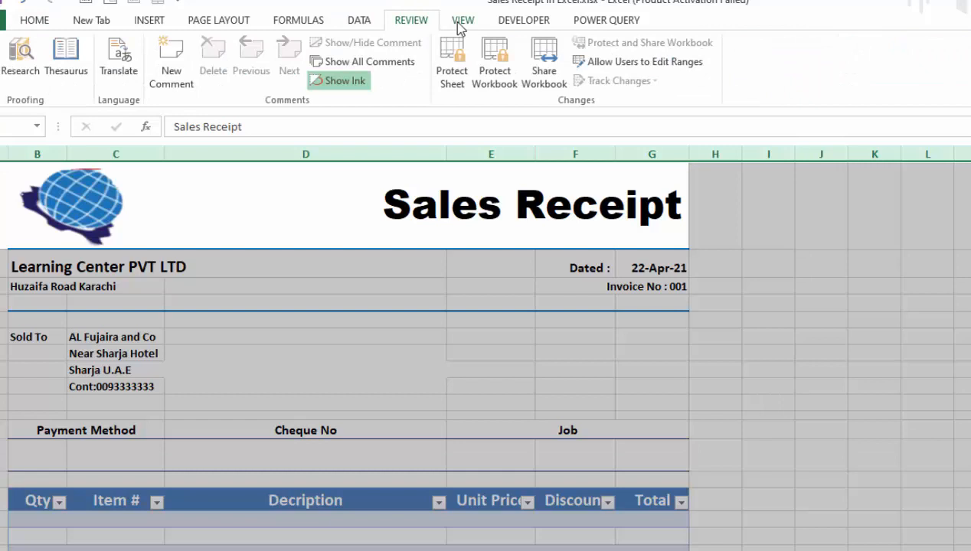
click(461, 22)
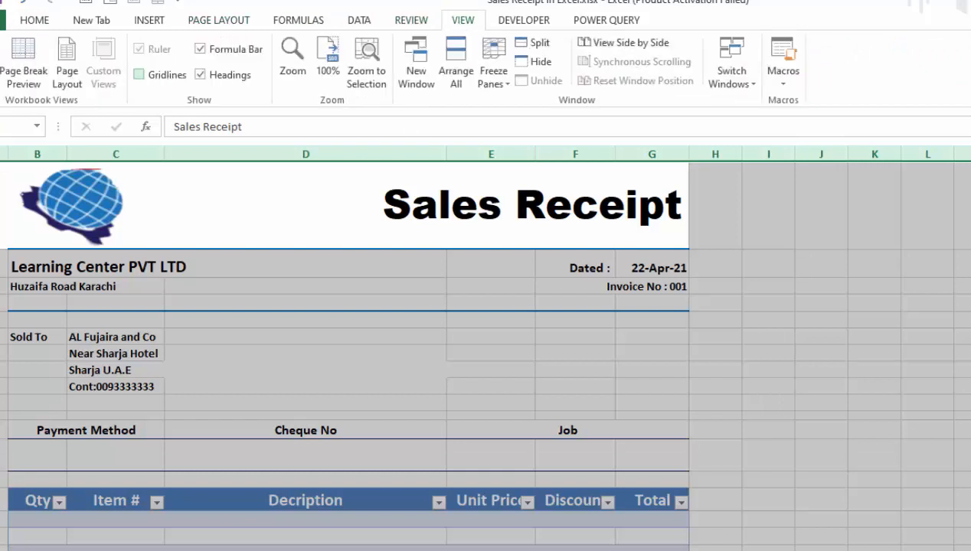
click(962, 479)
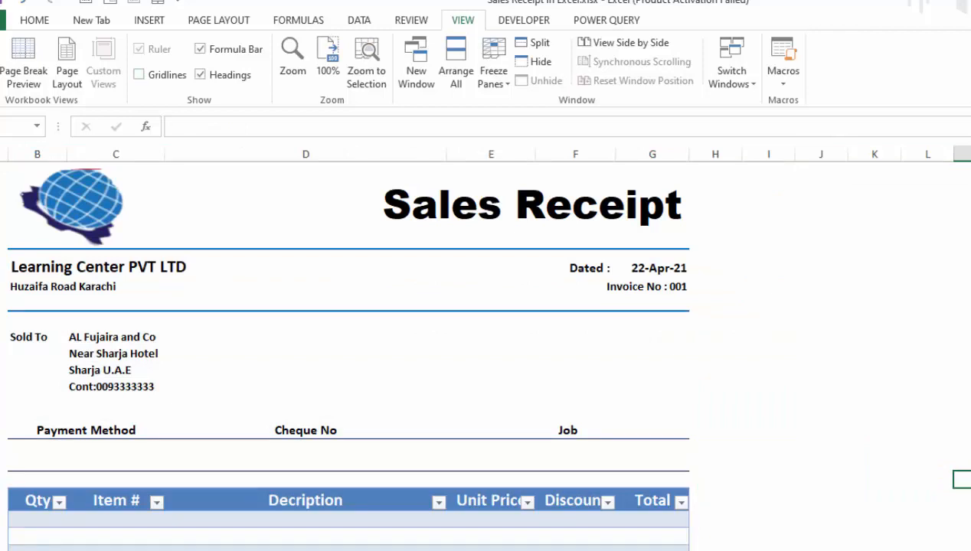
Step: Merge and centre B13:C13 below Payment Method and enter "Cheque" in it
scroll(69, 374, down, 1)
click(69, 372)
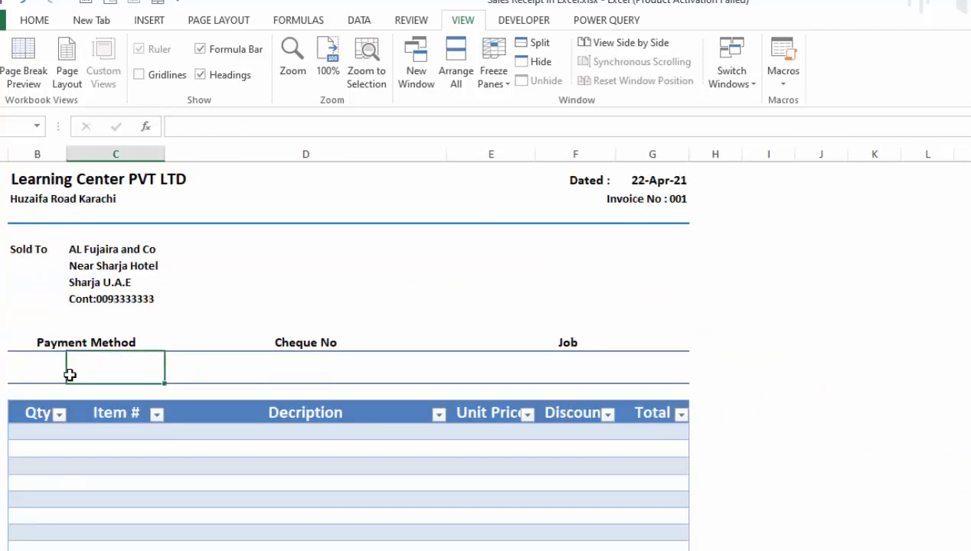
drag(46, 373, 78, 371)
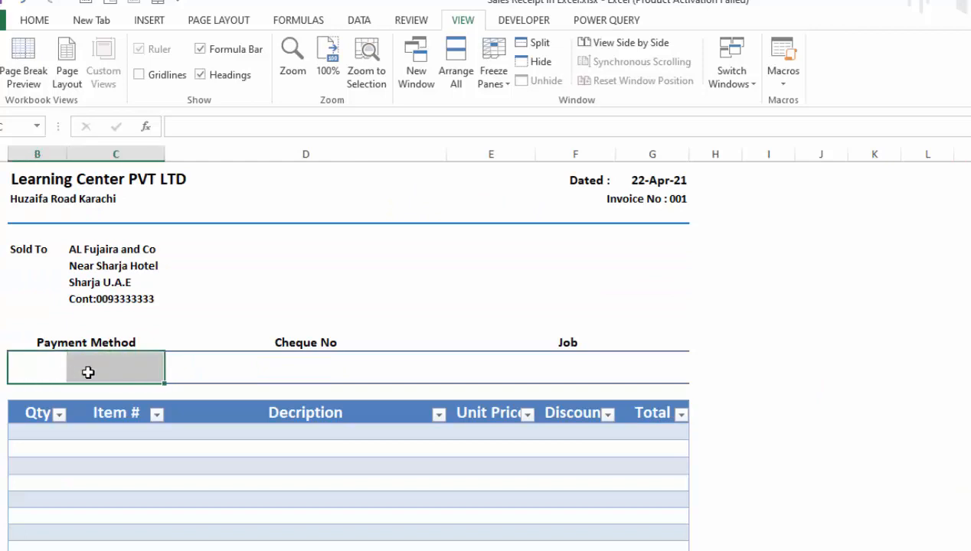
click(45, 22)
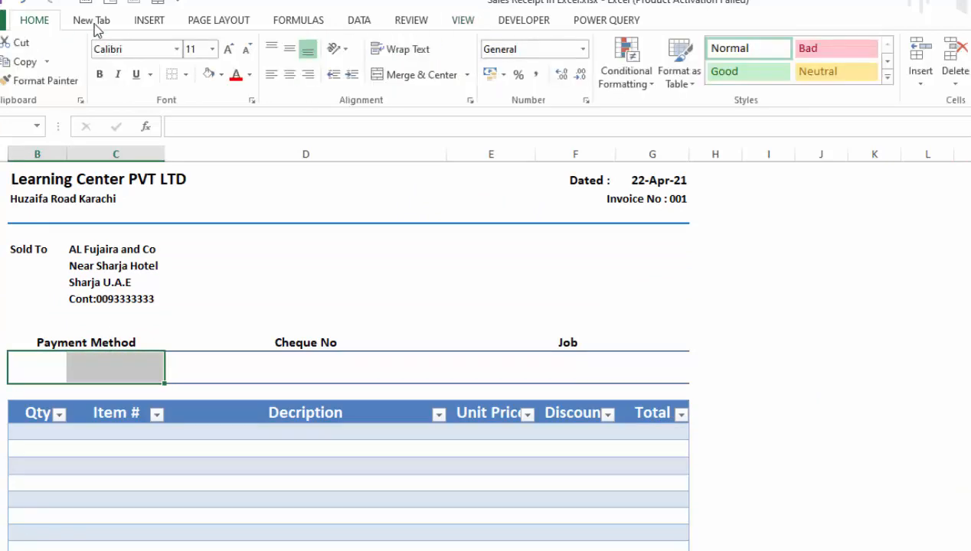
click(414, 77)
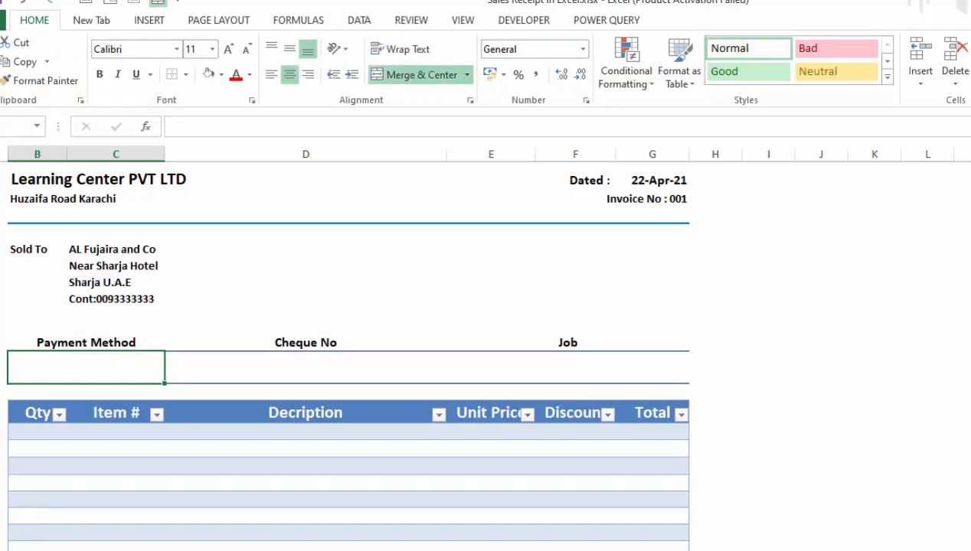
text(Cheque)
key(Tab)
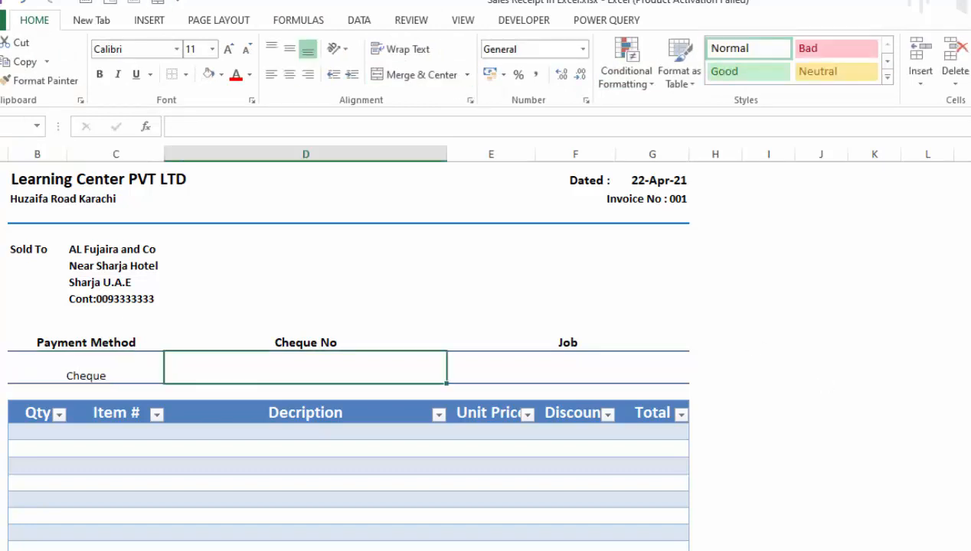
Step: Enter the cheque number in D13 below Cheque No and centre it horizontally
text(00213)
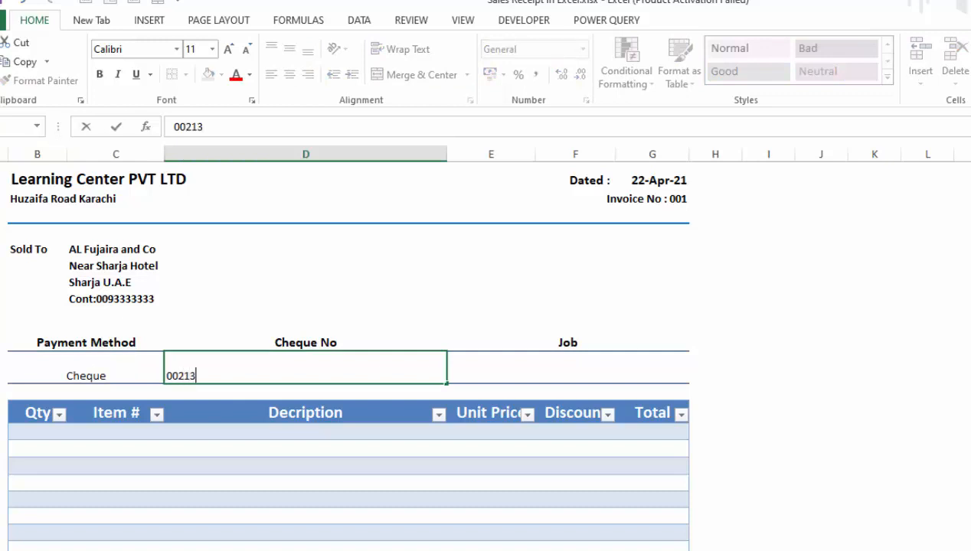
text(23)
key(Tab)
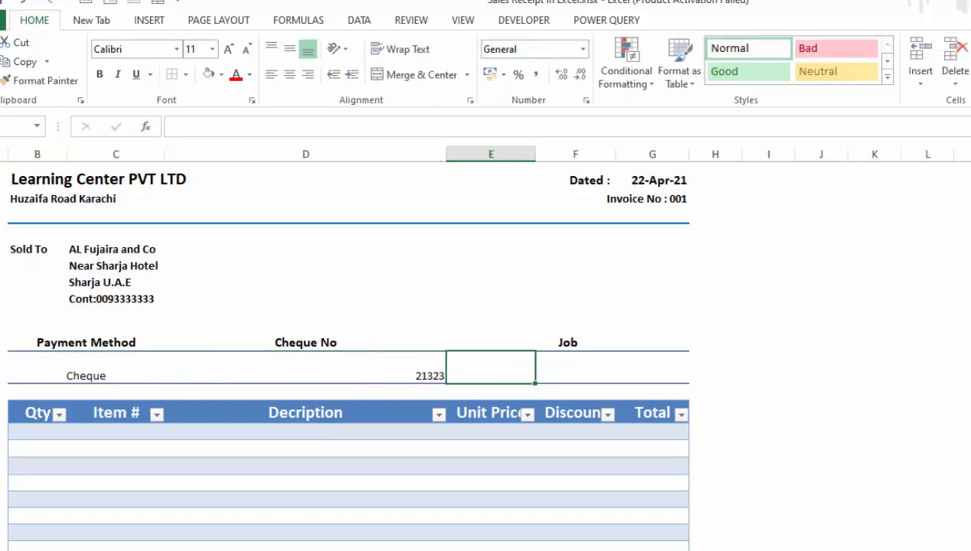
key(shift+Tab)
click(289, 74)
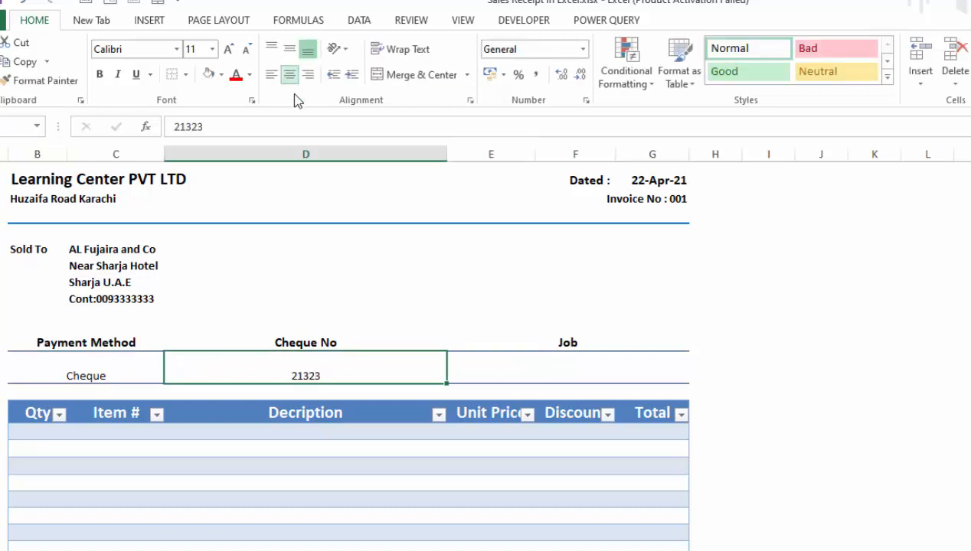
Step: Merge and centre E13:G13 below Job and enter "Sales 5 Items" in it
click(564, 369)
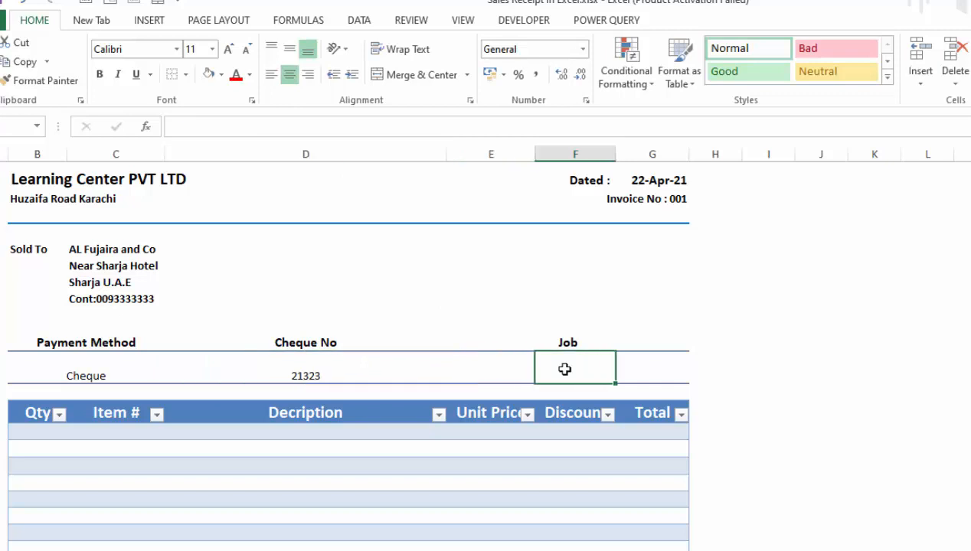
click(512, 370)
drag(511, 370, 622, 369)
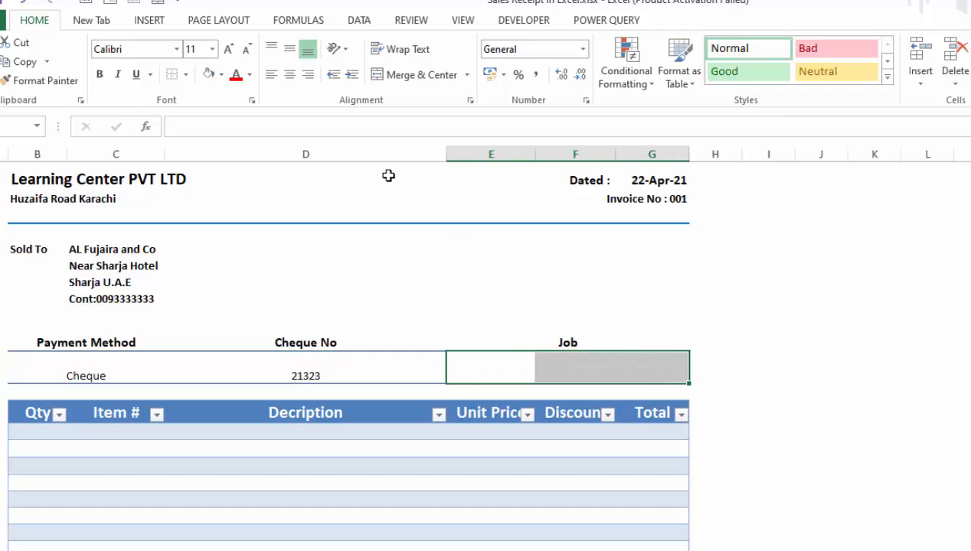
click(398, 78)
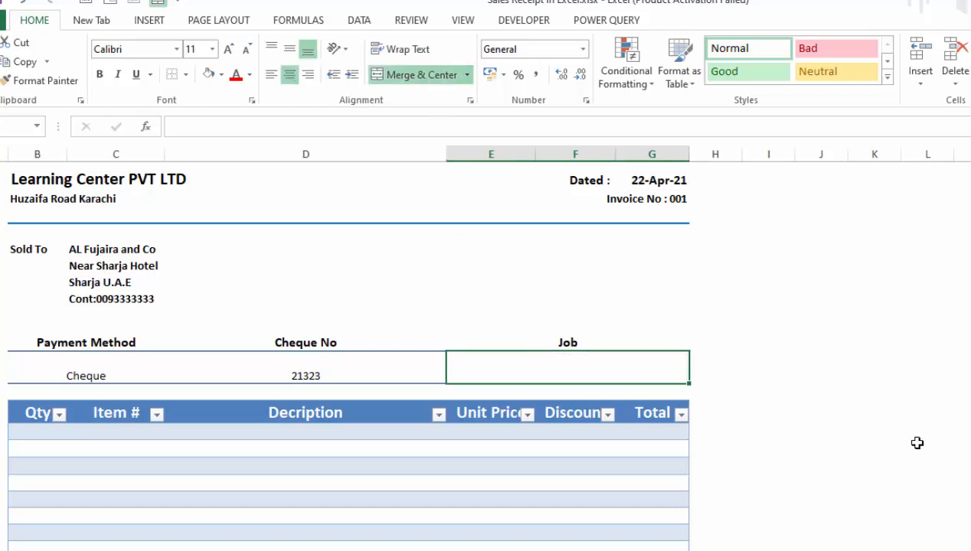
text(Sales 5 Items)
Step: Enter quantity 3 and item "Neslte Water" in the first row of the item table
click(48, 435)
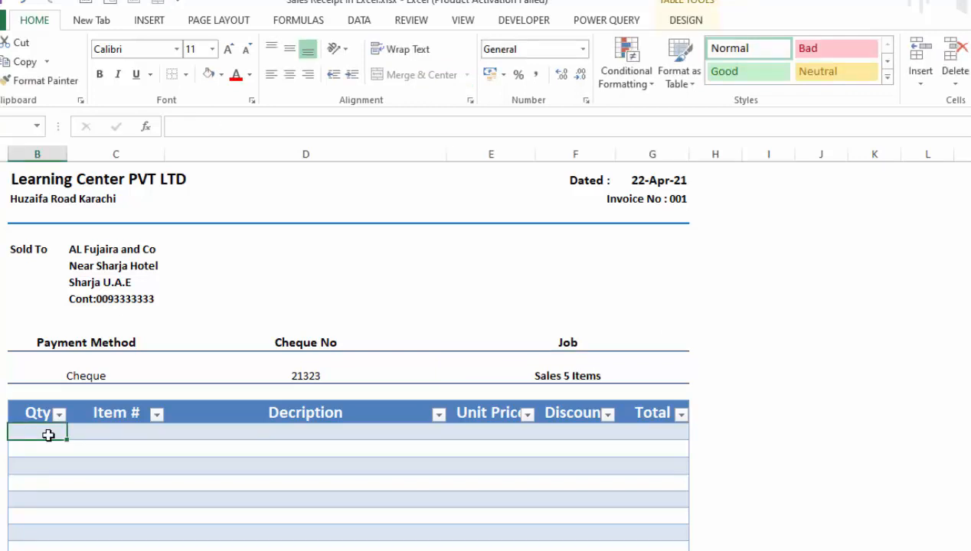
text(3)
key(Tab)
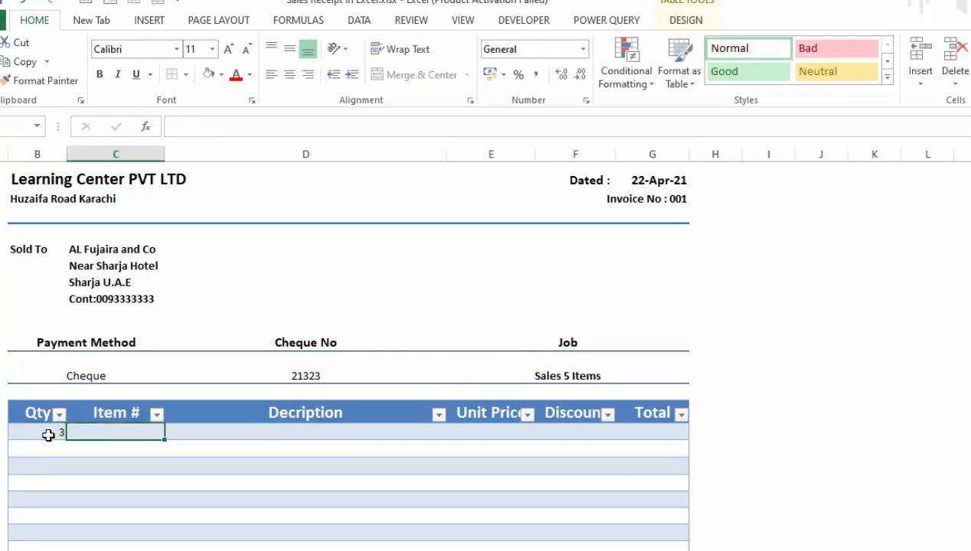
text(Food ITem)
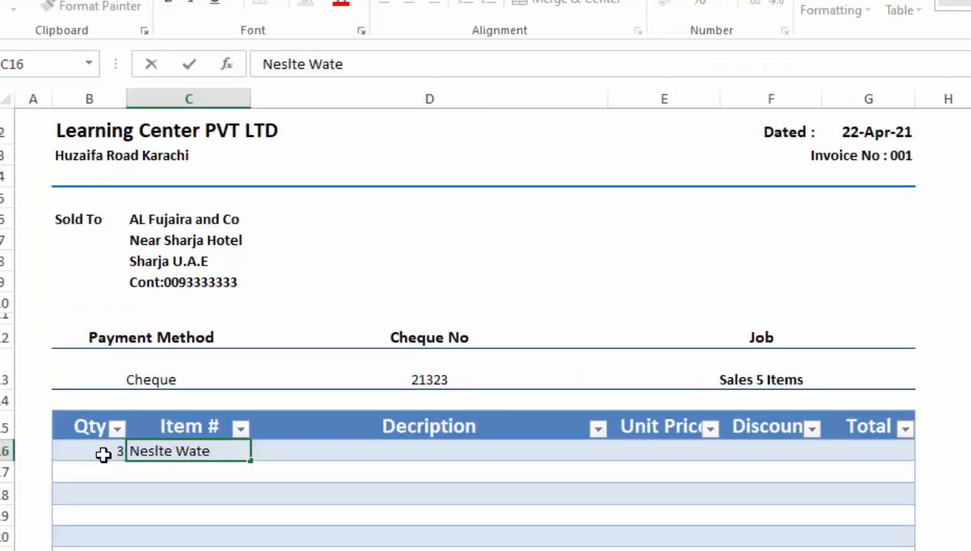
text(r)
key(Tab)
Step: Describe the first item in D16 as "Nestle 1.5 liter clean drinking water of 3 bottle"
text(Nestle  )
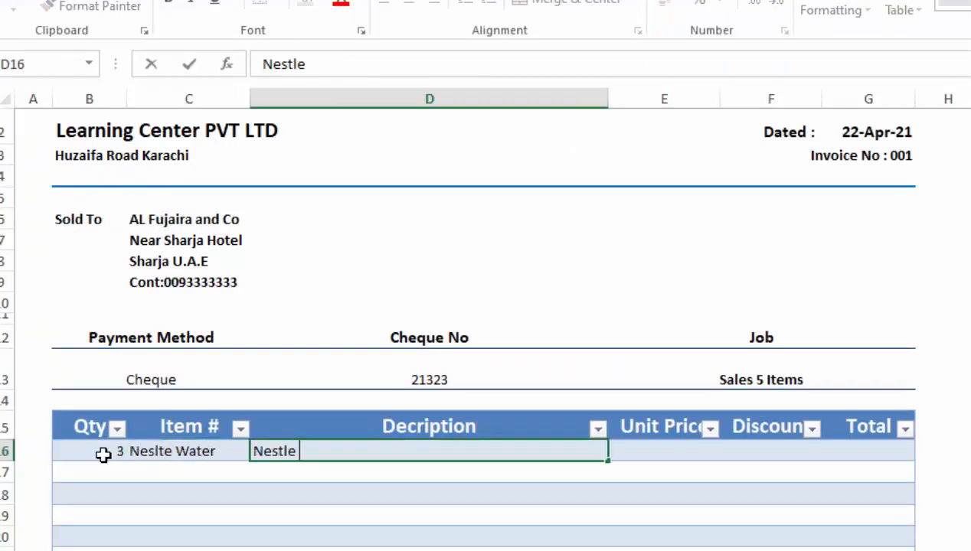
text(1.5 liter)
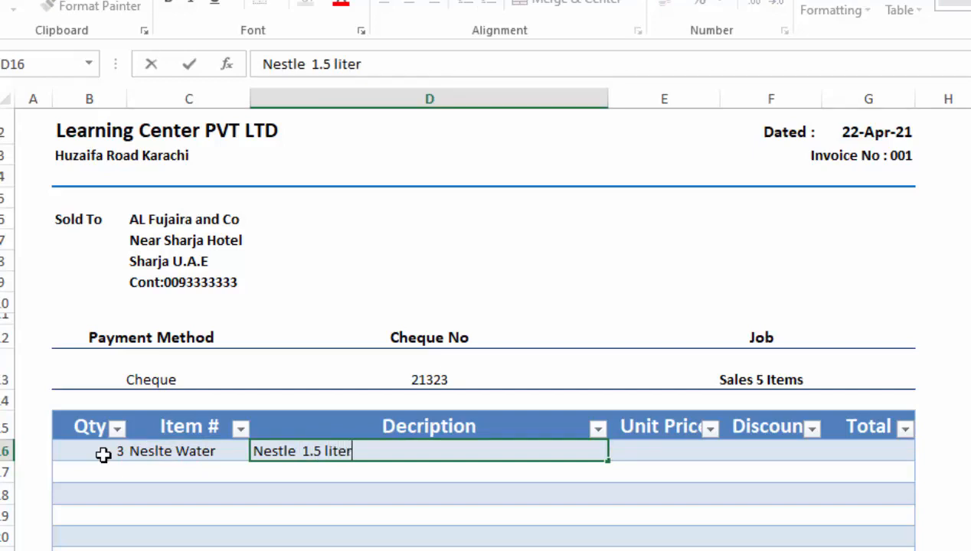
text( clean drinking water)
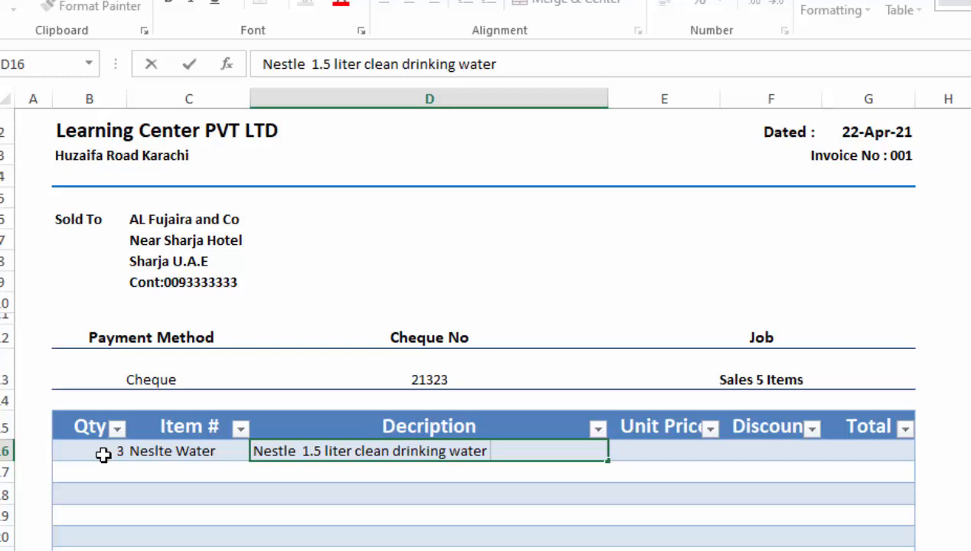
text(of 3 bottle)
key(Tab)
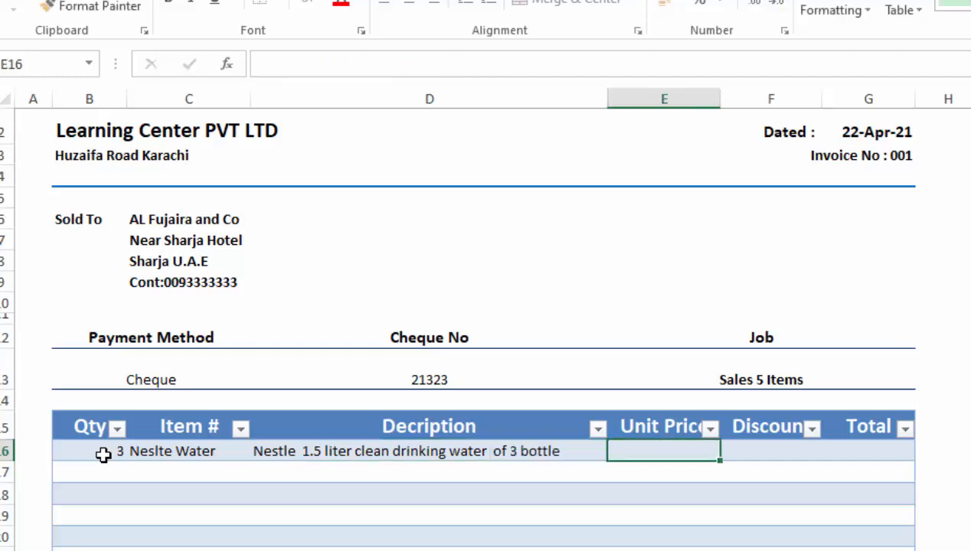
Step: Enter a unit price of 70 and a discount of 20 for the first item
text(70)
key(Tab)
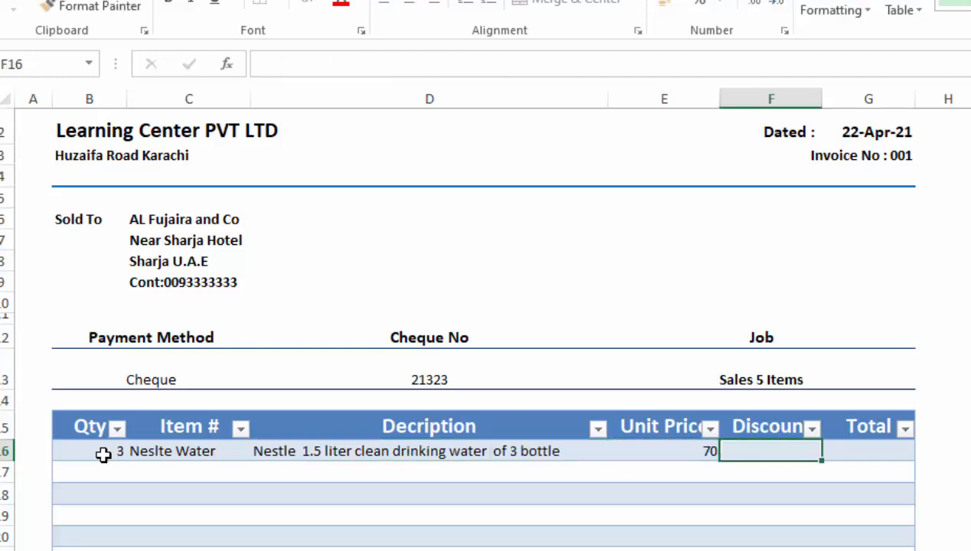
text(20)
key(Tab)
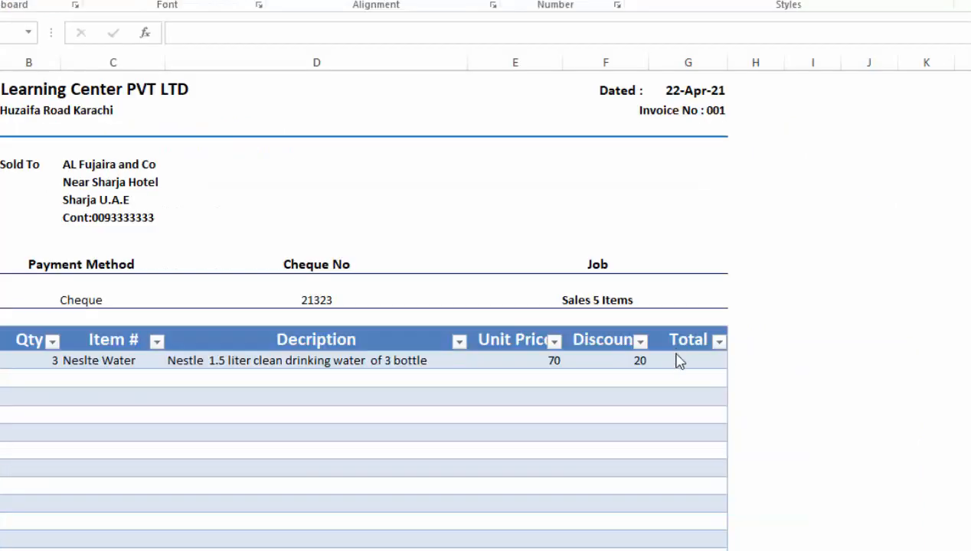
text(=)
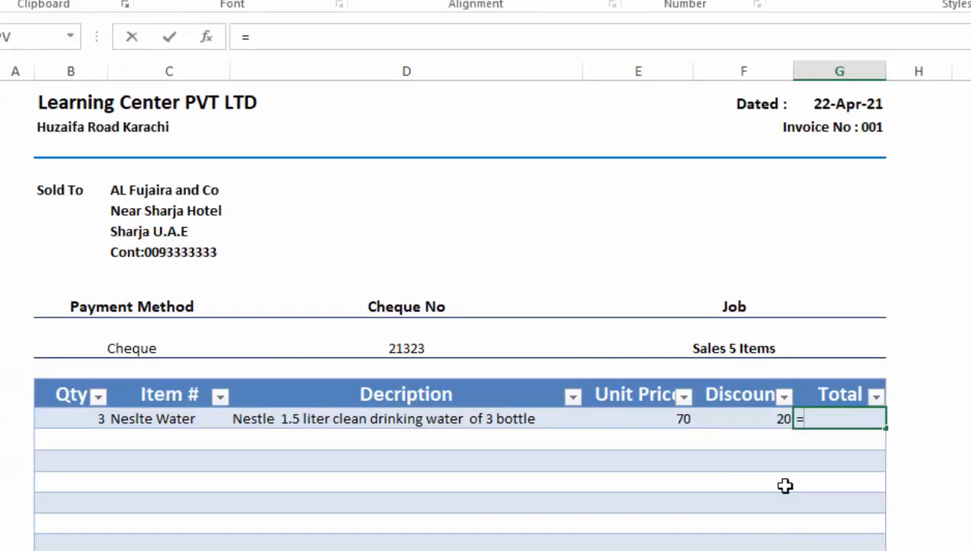
text(if)
key(BackSpace)
key(BackSpace)
text(IF)
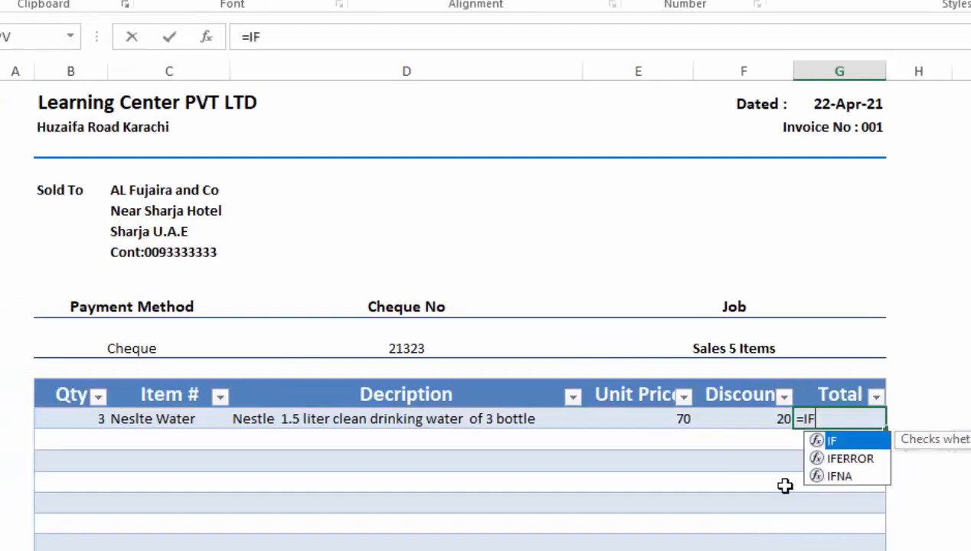
text((SUM()
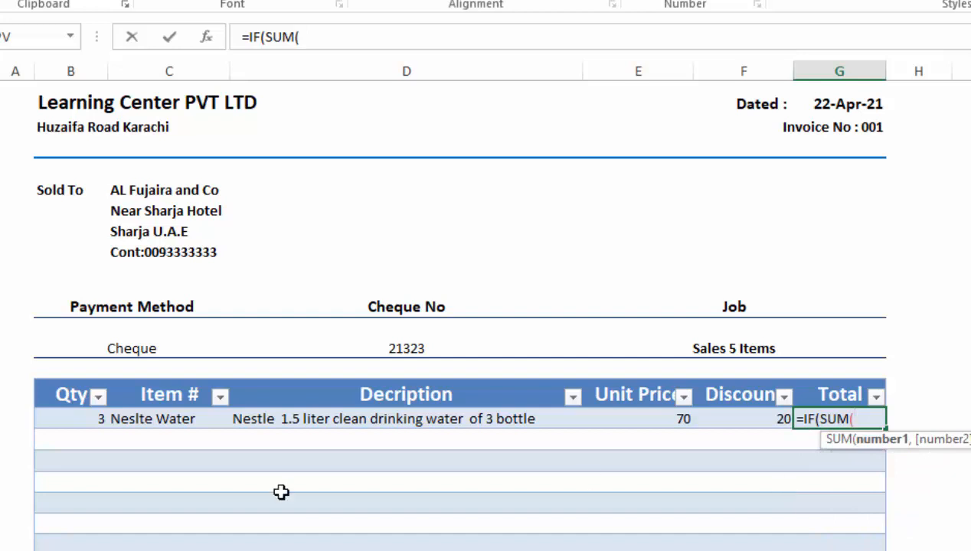
click(87, 417)
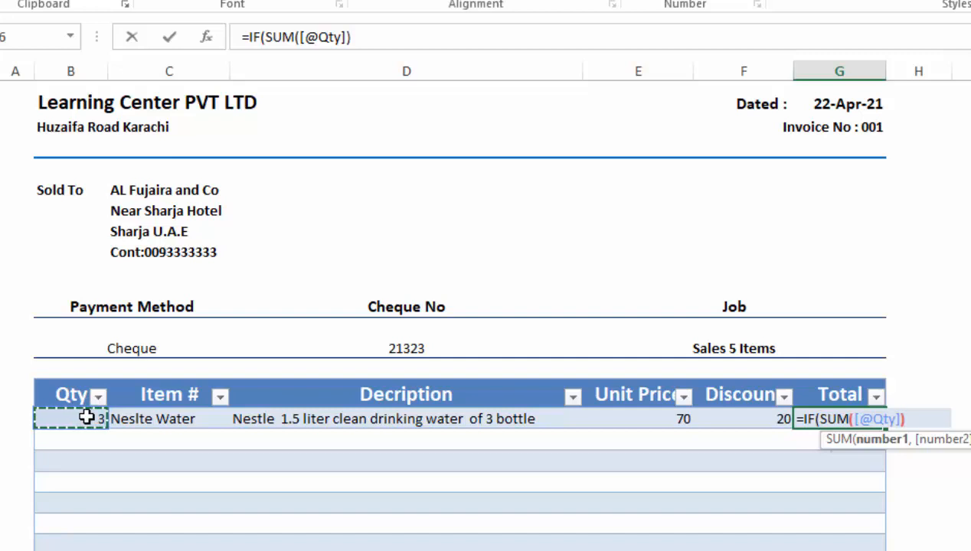
text()>)
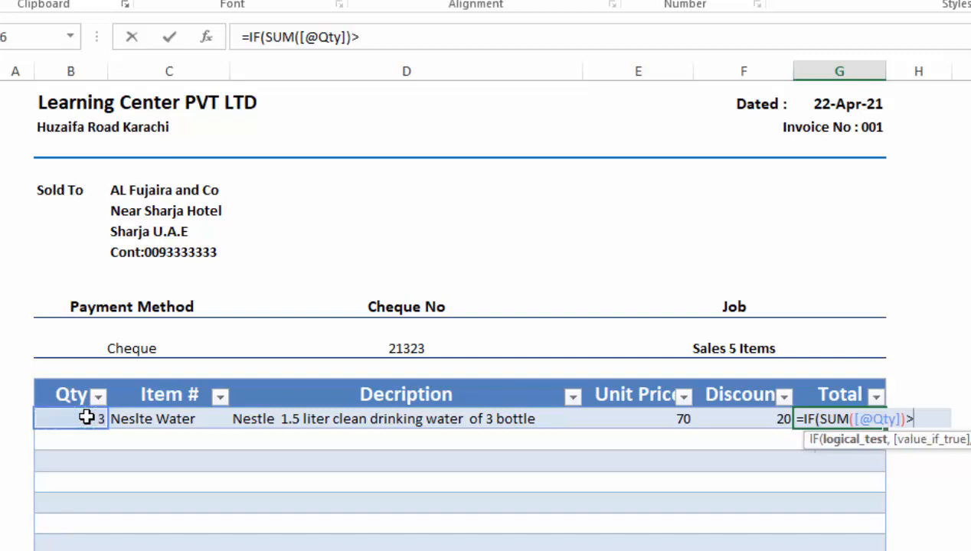
text(0,)
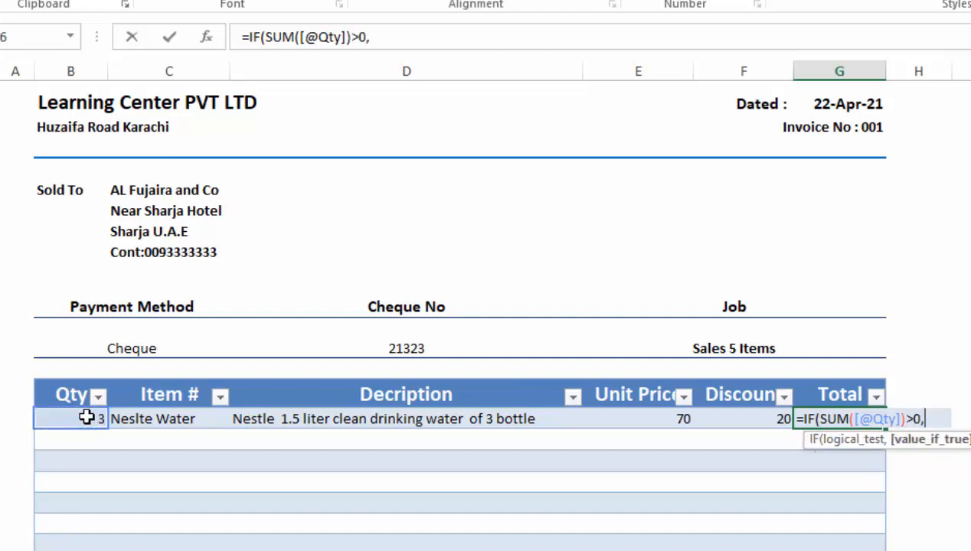
text(SUM)
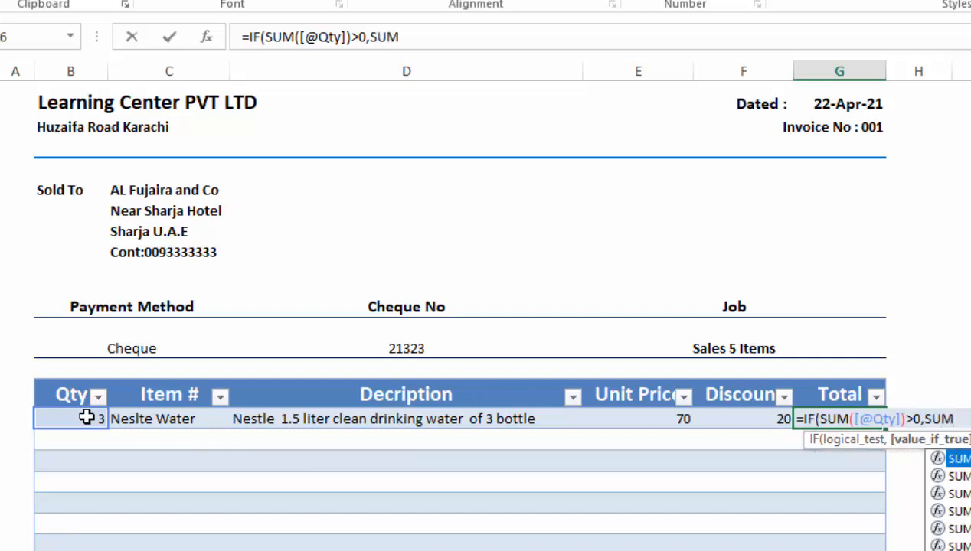
text(()
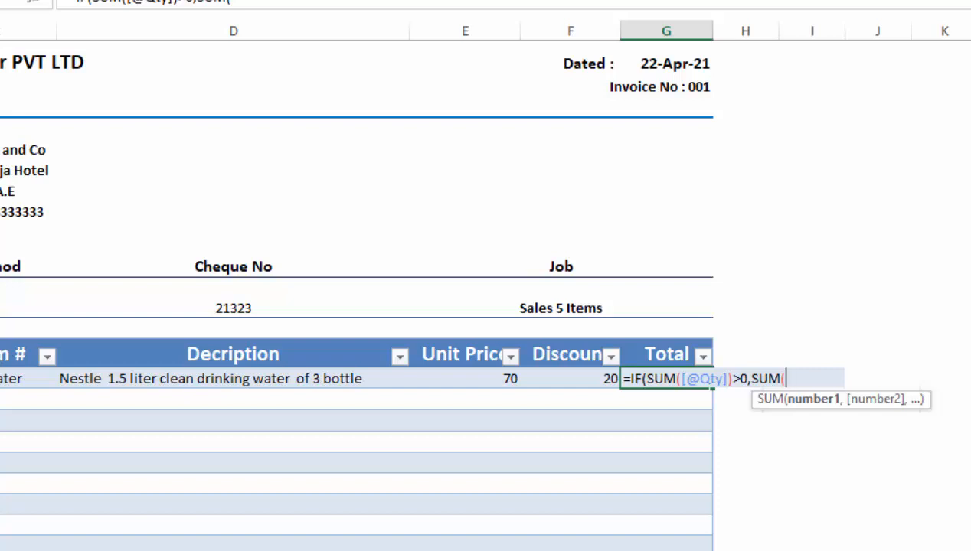
text(([@Qty])
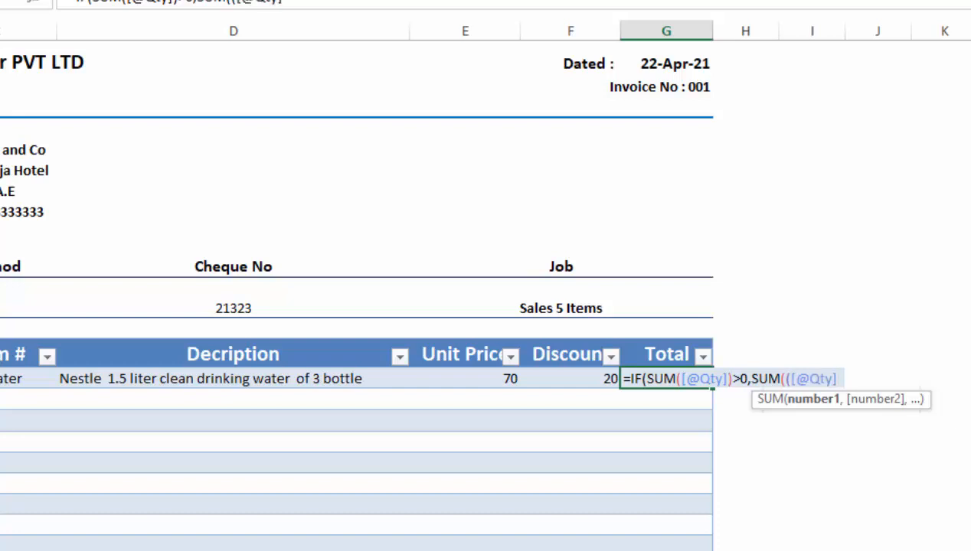
text(*)
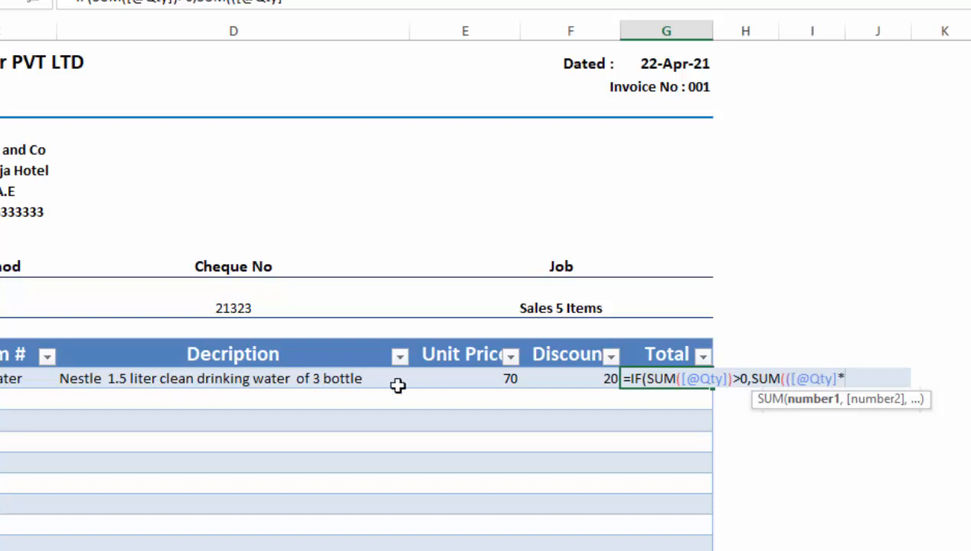
click(433, 378)
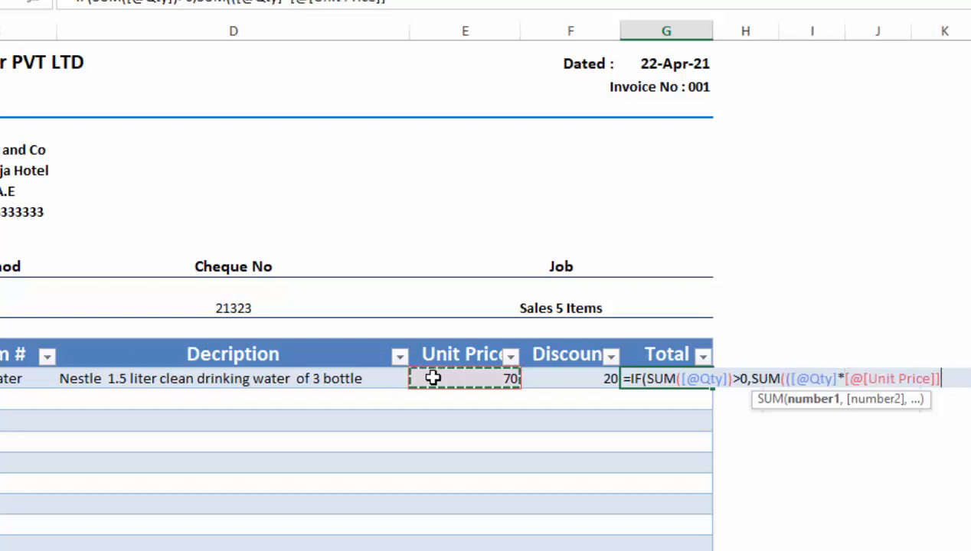
text()-)
click(552, 383)
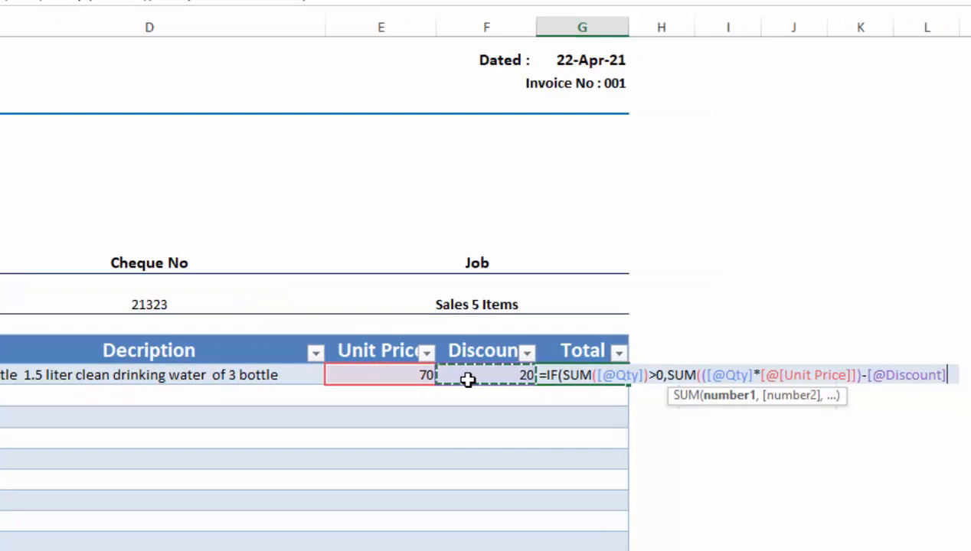
text(,)
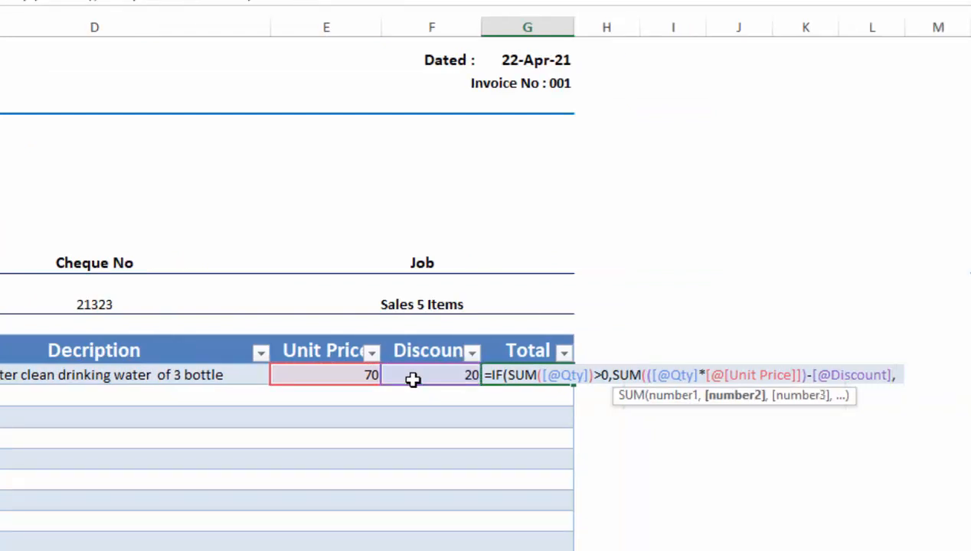
text("")
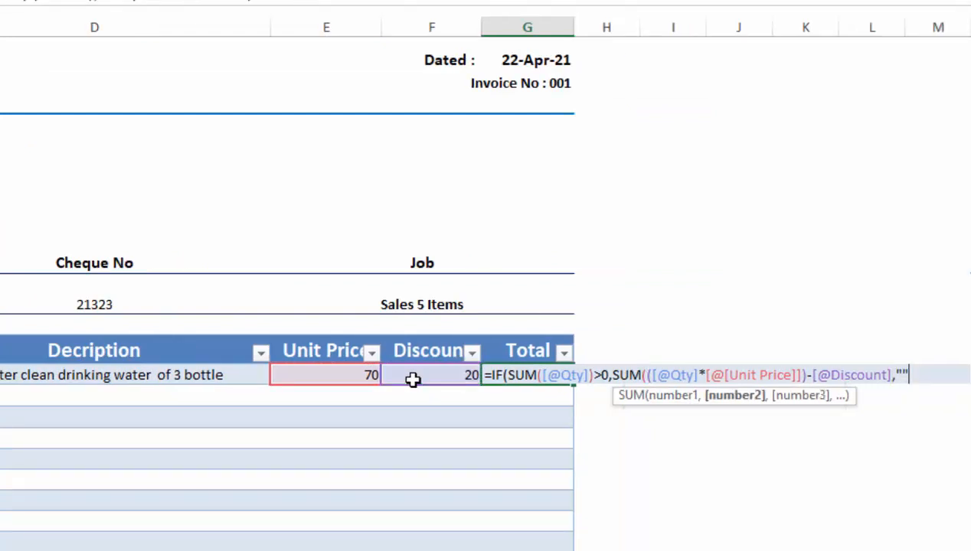
click(891, 376)
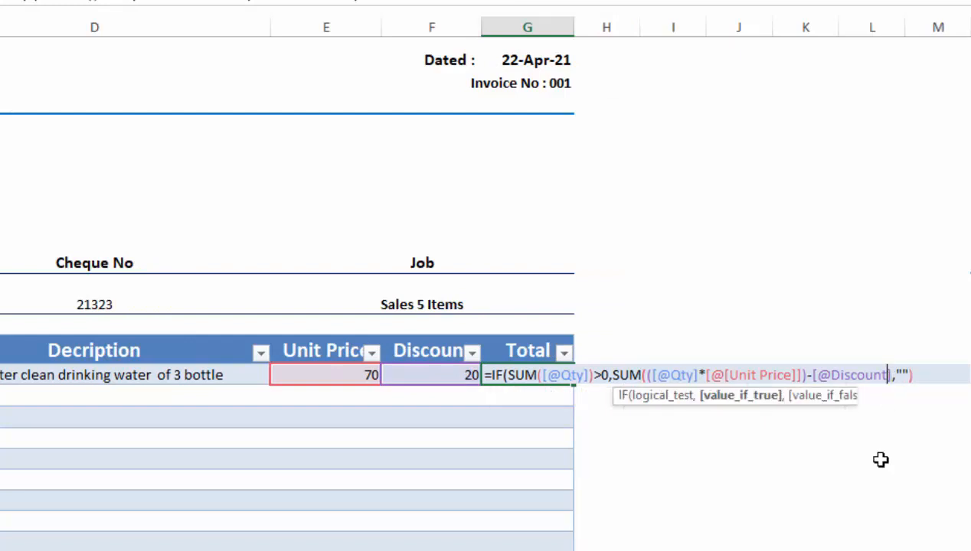
key(Left)
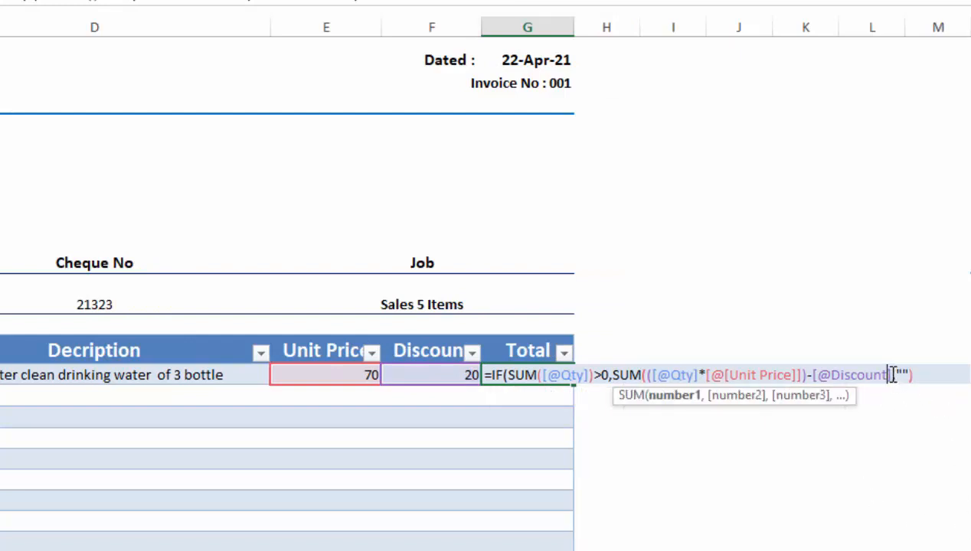
text(),)
key(Return)
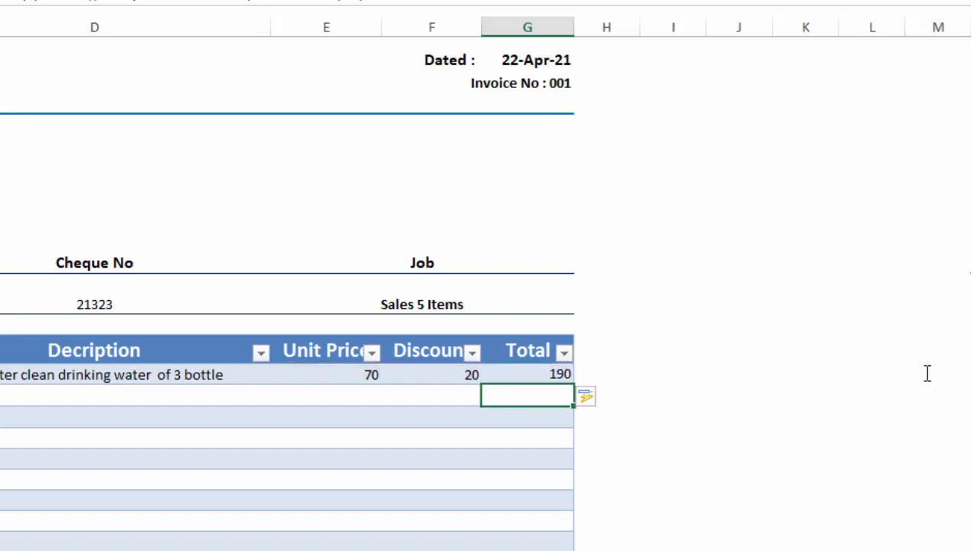
Step: Fill the first item's Total formula down the rest of the Total column
click(537, 371)
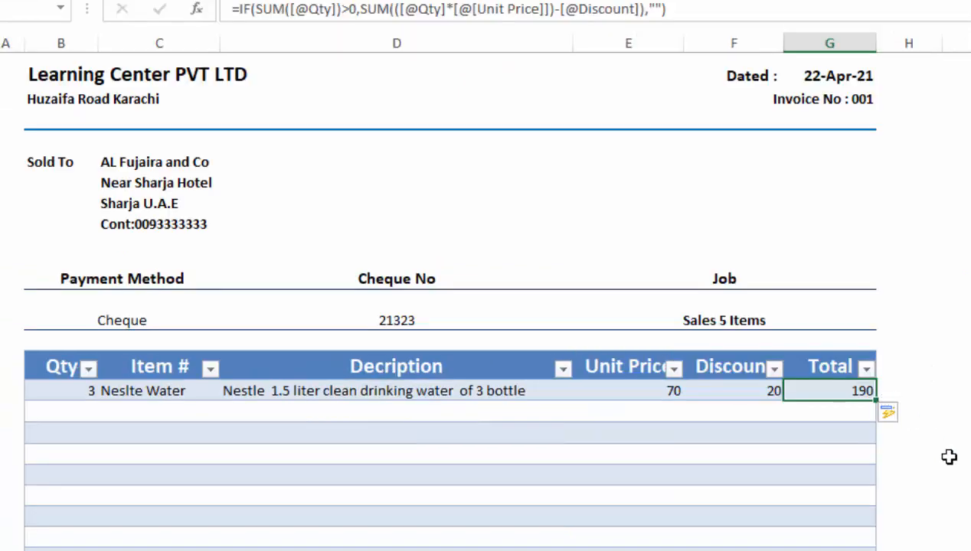
click(752, 427)
click(862, 392)
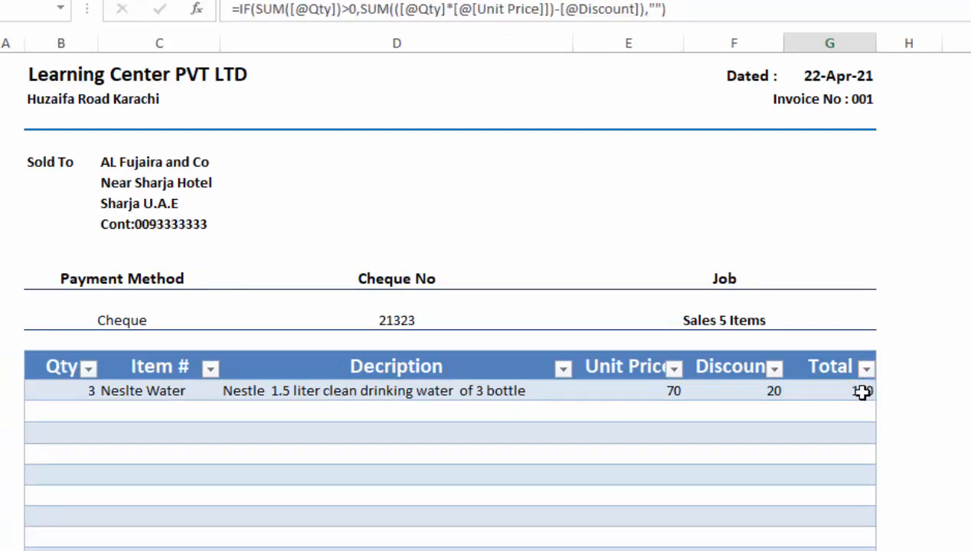
double_click(876, 401)
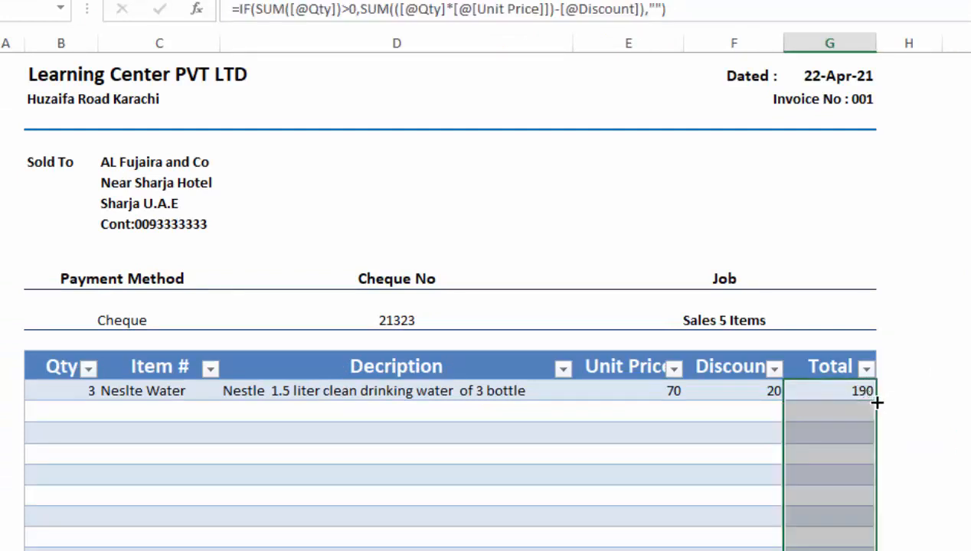
Step: Enter quantity 2 and unit price 230 in the second row of the item table
click(99, 414)
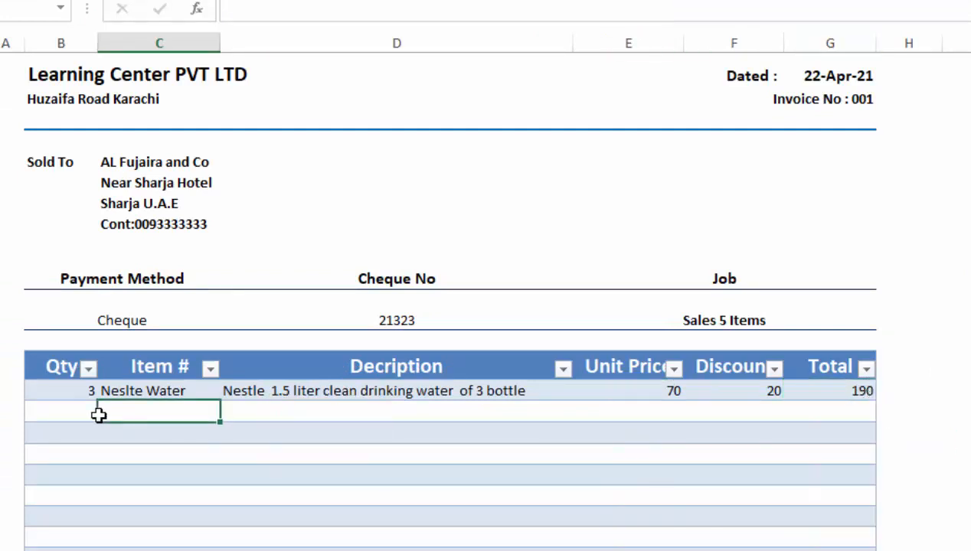
click(68, 414)
text(2)
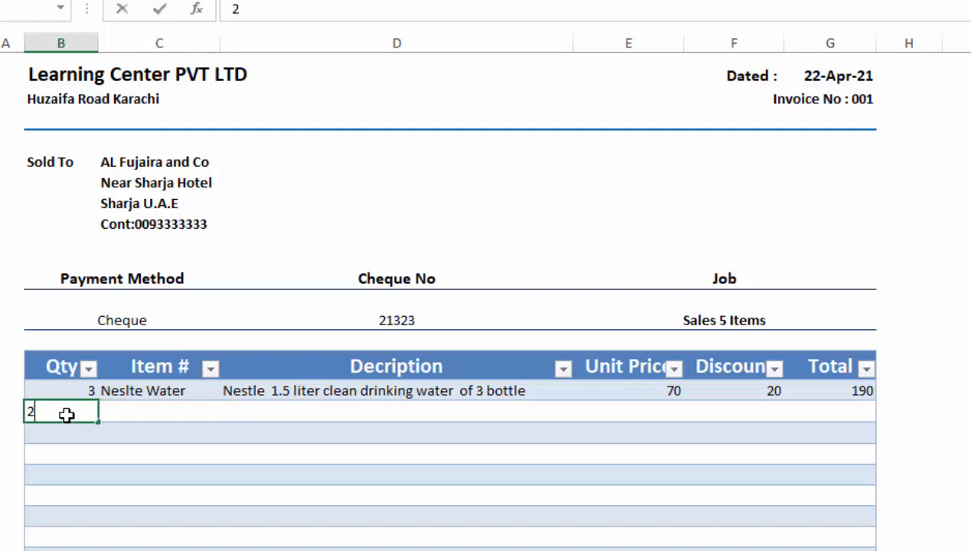
key(Tab)
key(Tab)
key(Tab)
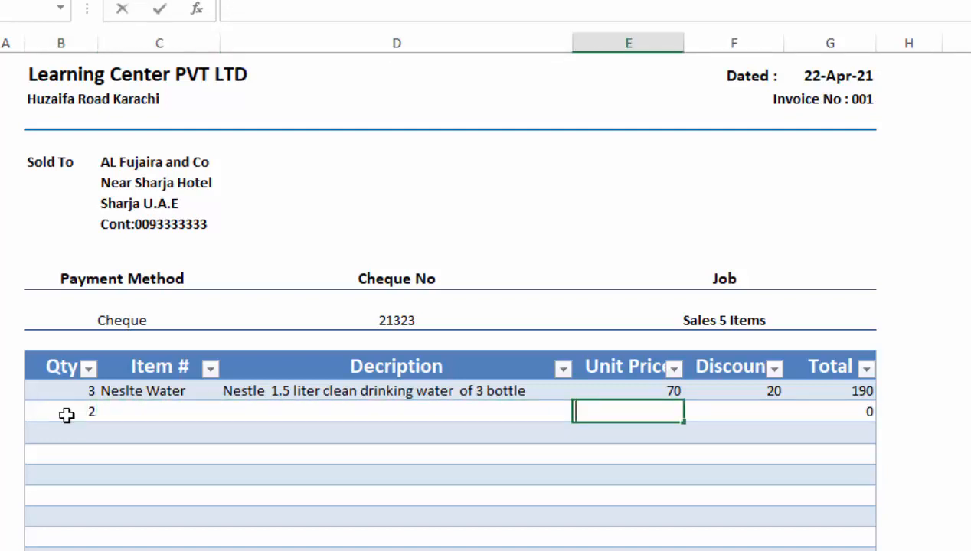
text(230)
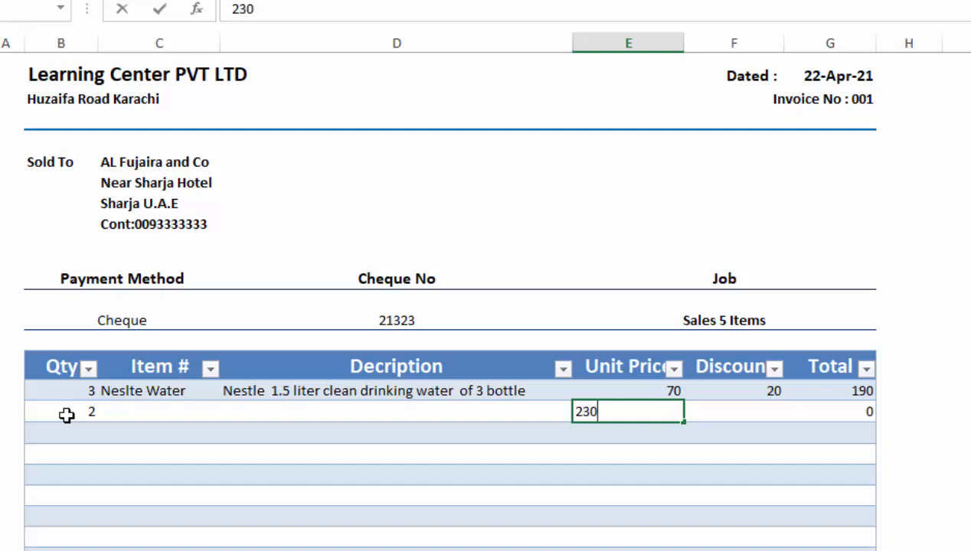
key(Tab)
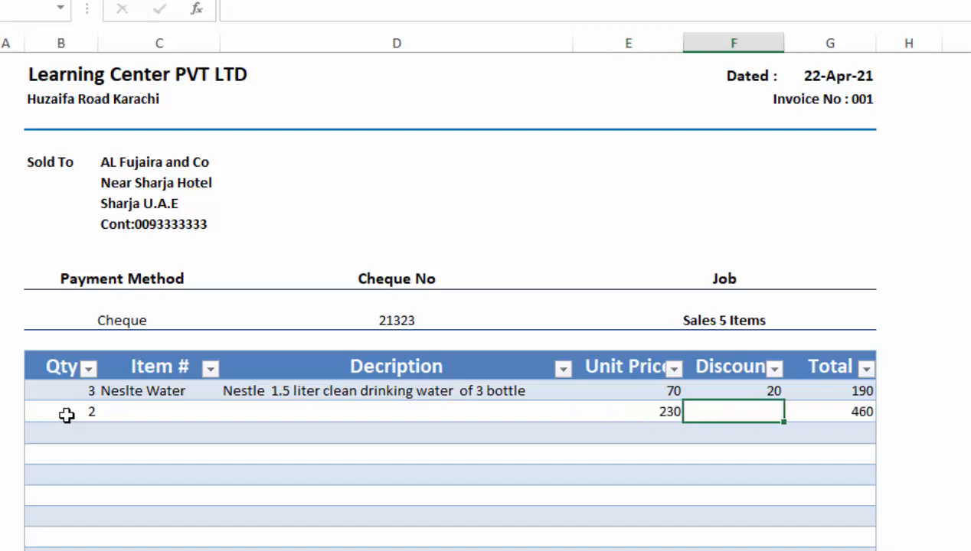
text(12)
key(Tab)
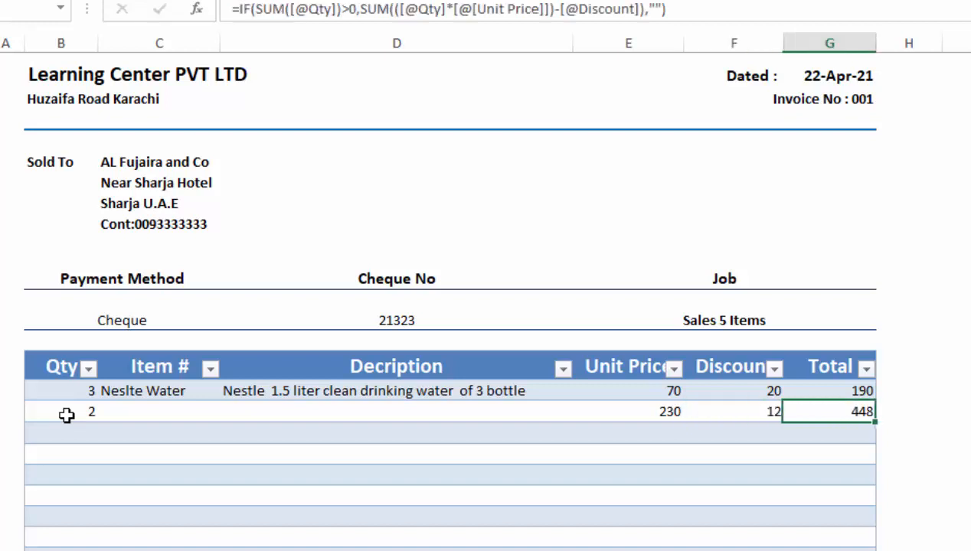
key(ctrl+z)
Step: Enter a discount of 12 for the second item
click(740, 413)
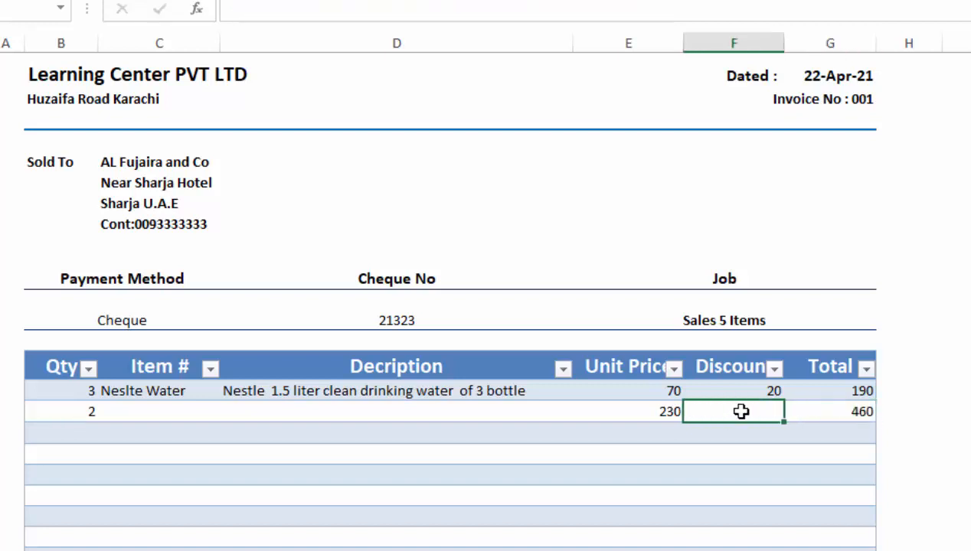
text(12)
key(Tab)
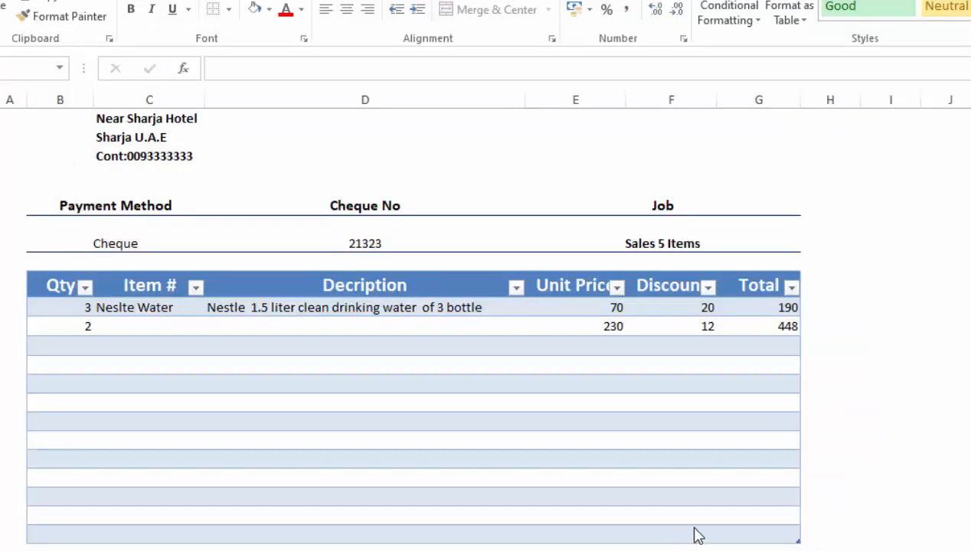
Step: Sum the Discount and Total columns in the table's last row with SUBTOTAL(109) formulas over rows 16 to 27
click(697, 528)
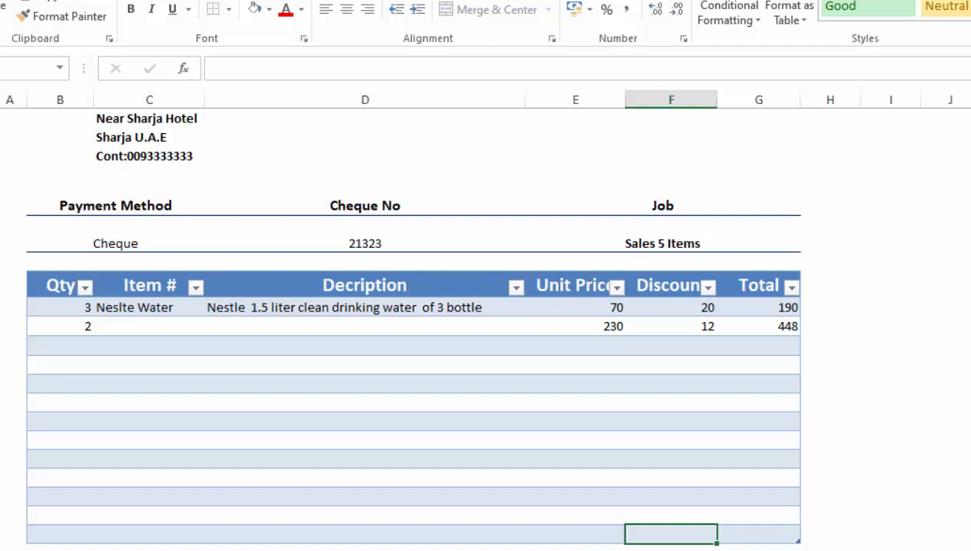
key(alt+=)
key(alt+=)
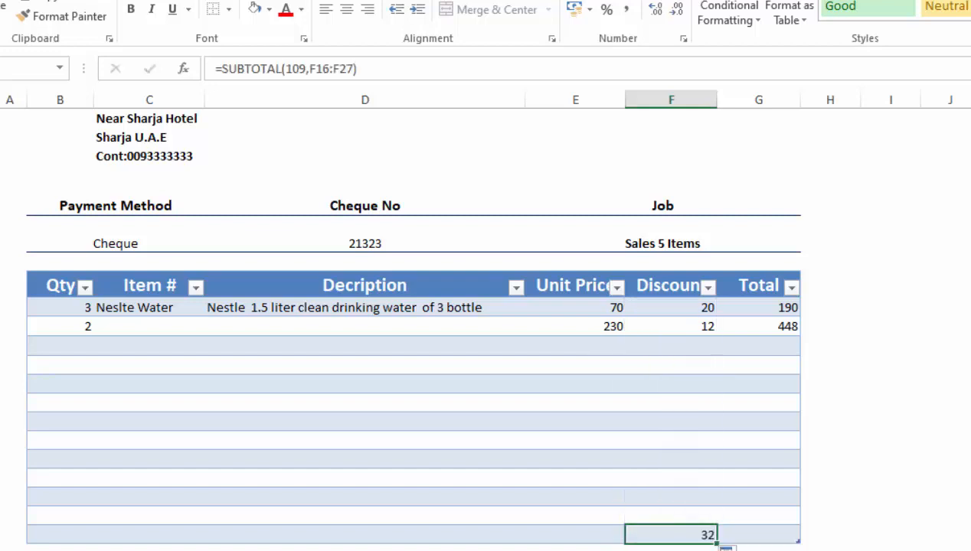
click(761, 540)
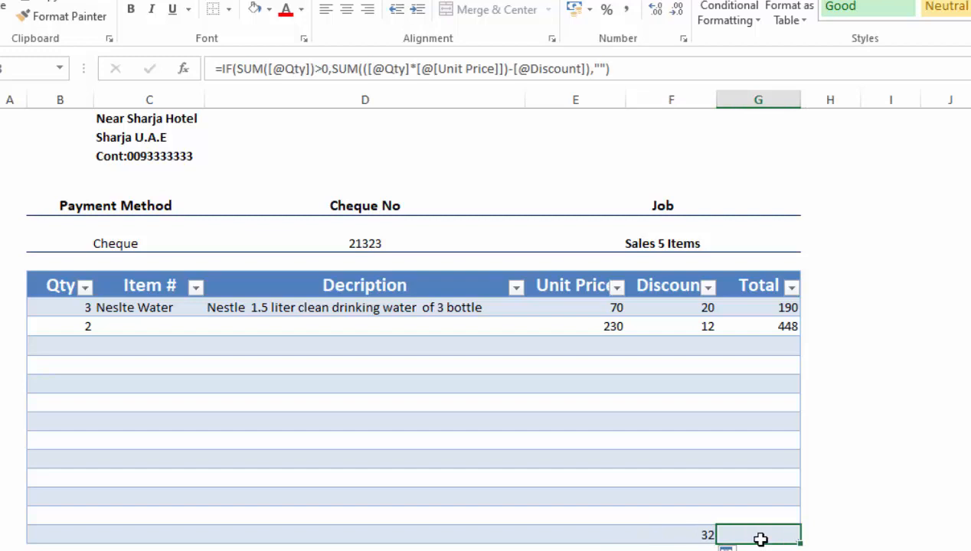
key(alt+=)
key(alt+=)
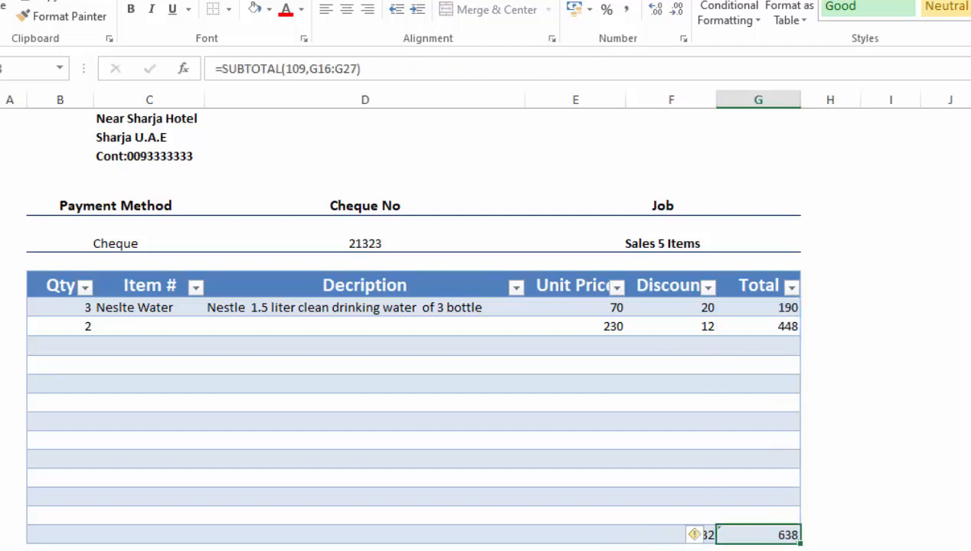
key(Return)
Step: Label the table's last row "Total" in the description column
click(517, 535)
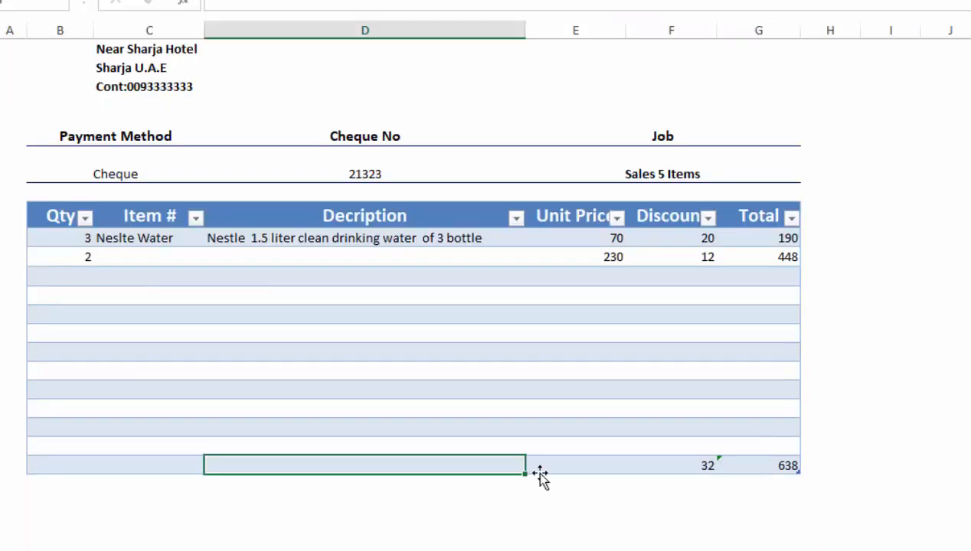
text(Total)
key(Tab)
Step: Label the row below the table's Total row "Sales Tax" in the Unit Price column
click(588, 501)
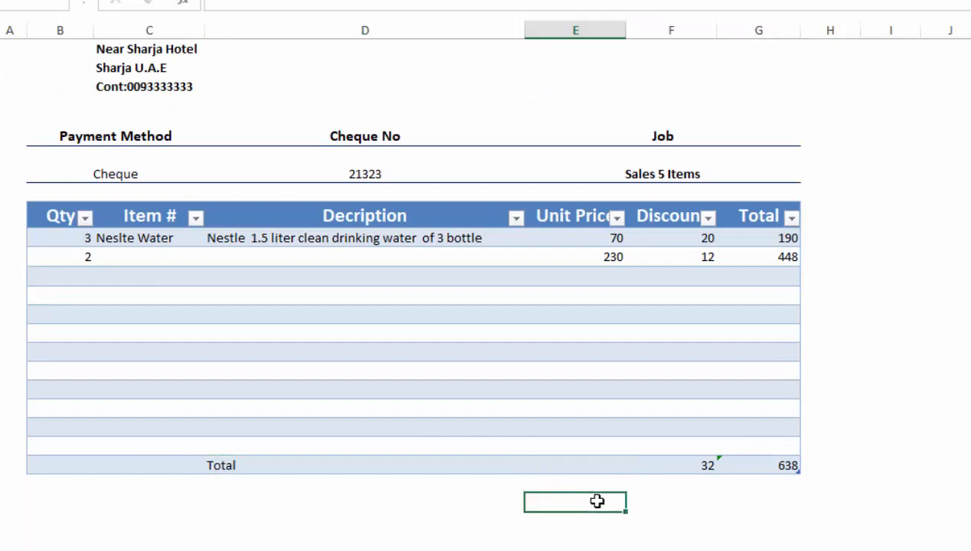
click(652, 501)
click(596, 484)
text(Sales Tax)
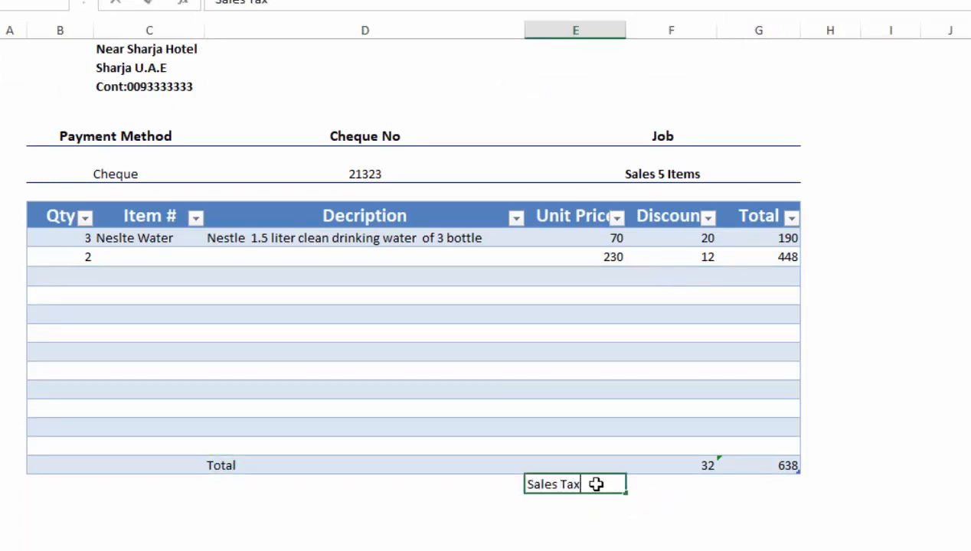
key(Tab)
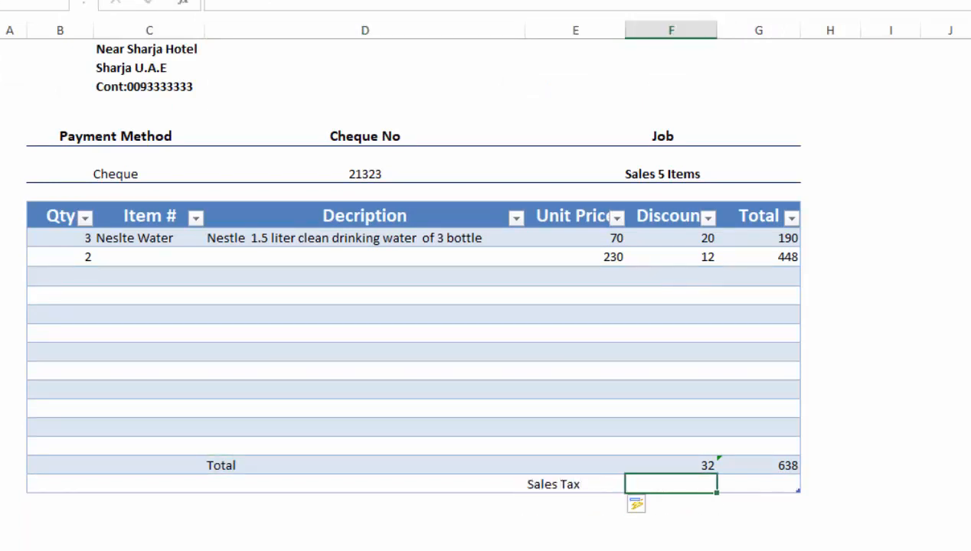
click(890, 541)
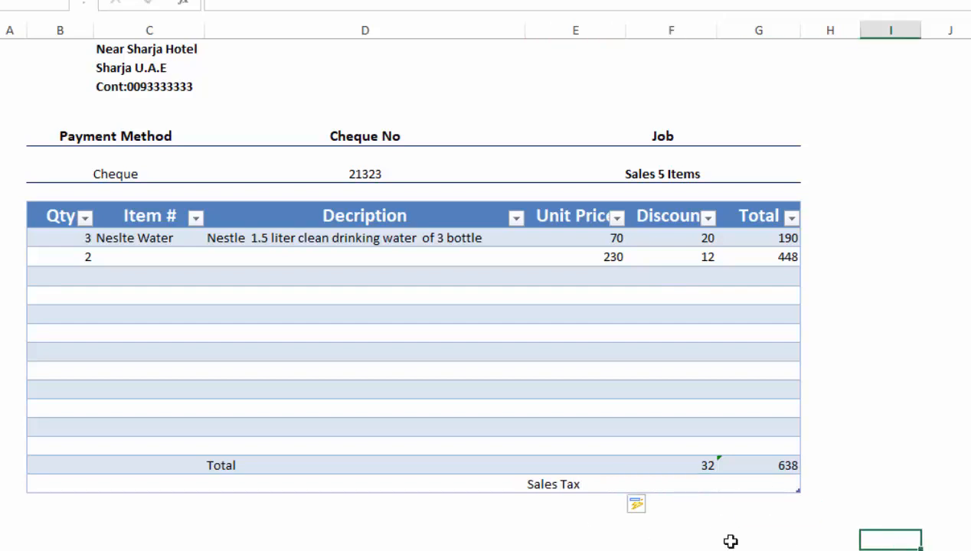
Step: Calculate the total minus the discount in F29, and move the tax label to E30 as "Sales tax 5%"
click(705, 488)
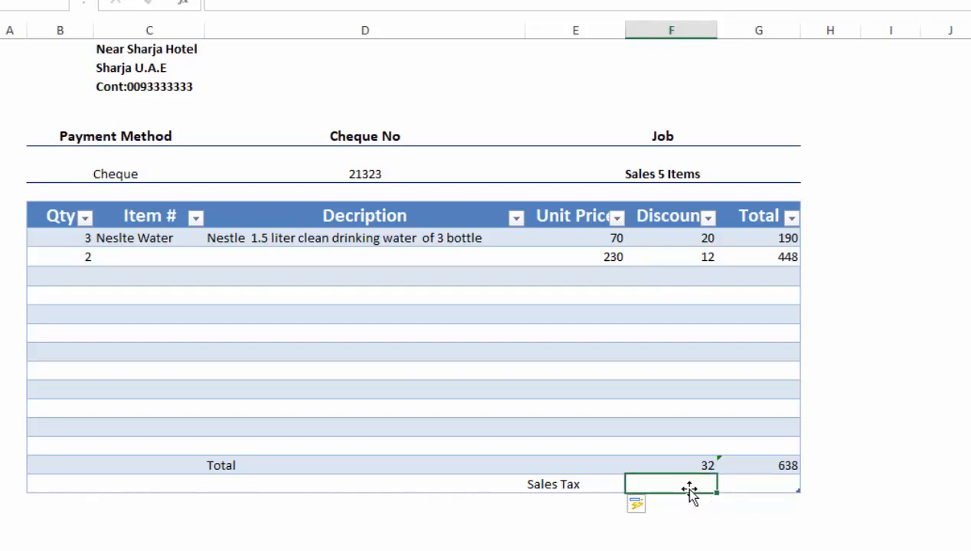
click(548, 504)
text(Sales)
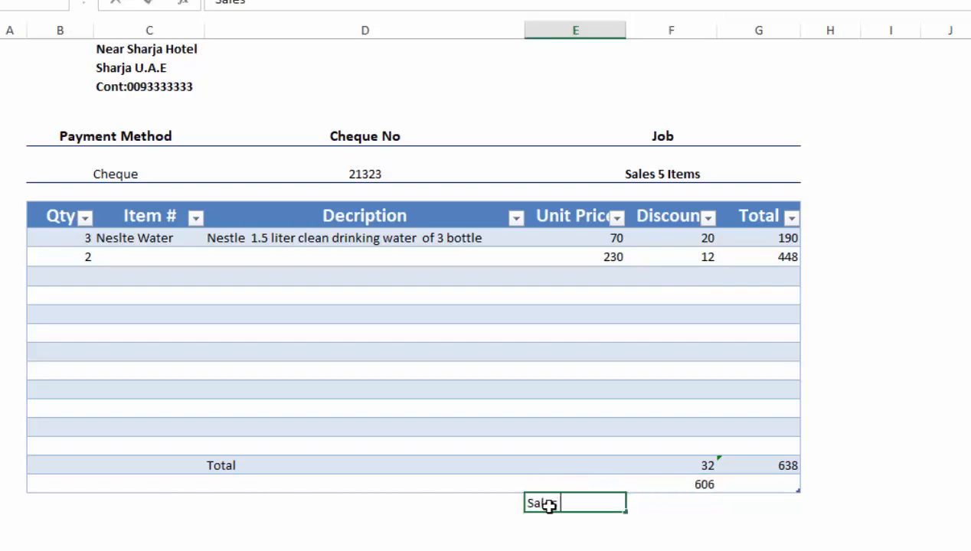
text( tax 5)
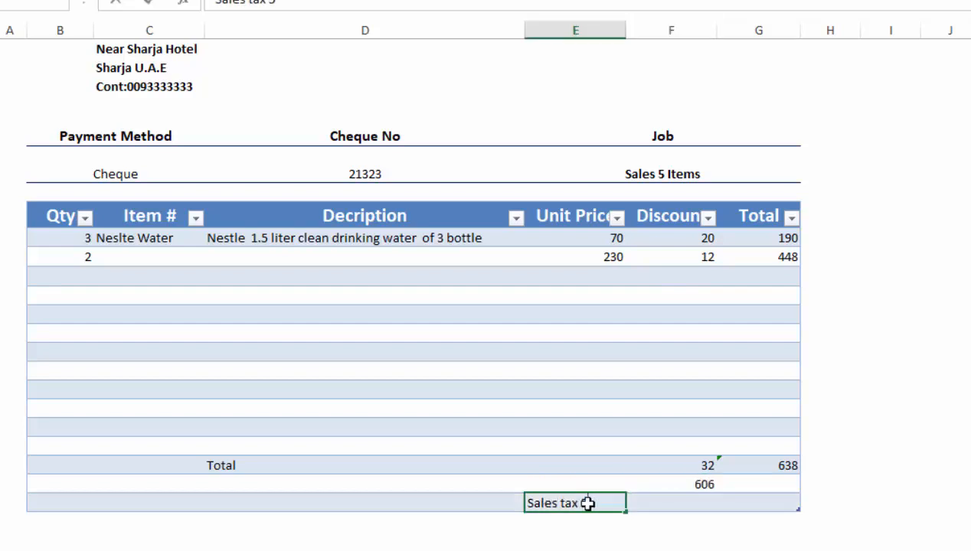
text(%)
key(Tab)
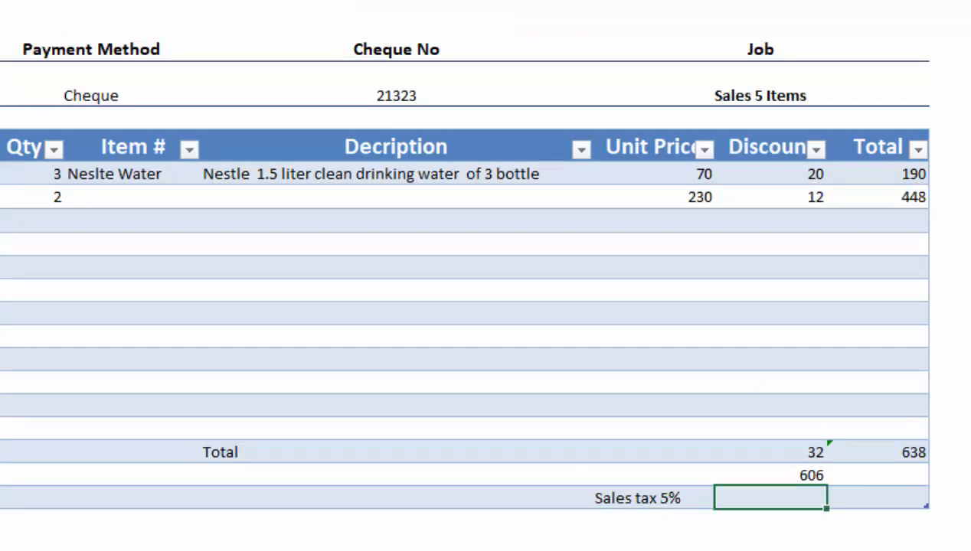
Step: Calculate the sales tax in F30 with the formula =F29*5%
text(=)
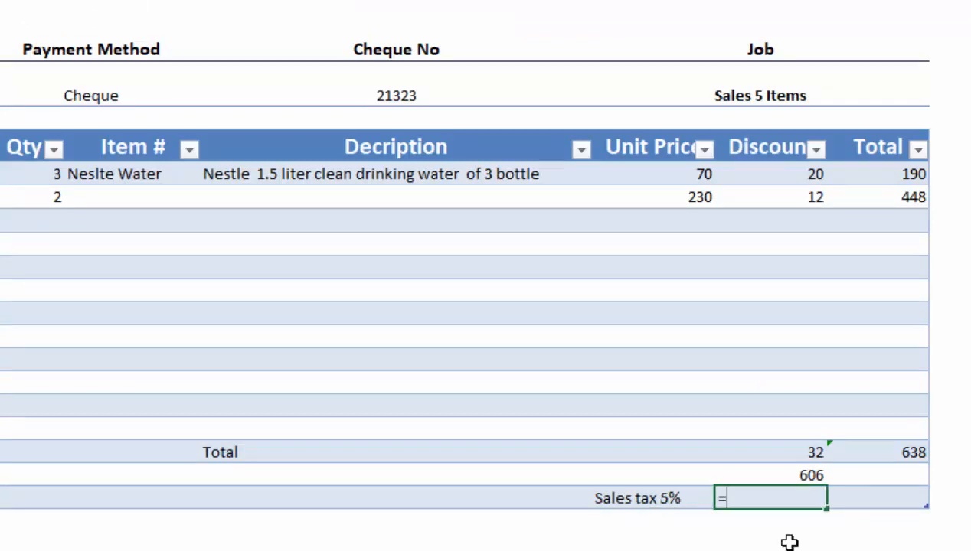
click(782, 469)
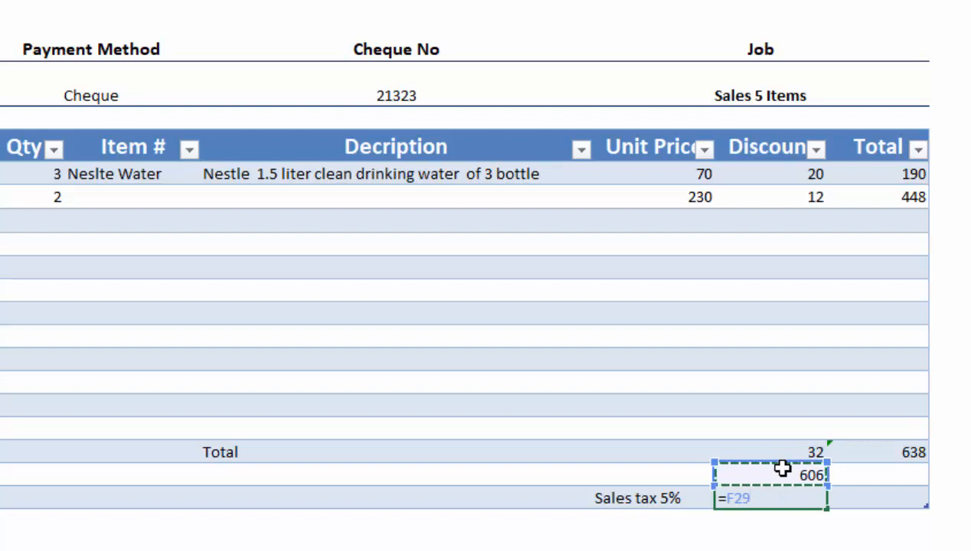
text(*5%)
key(Return)
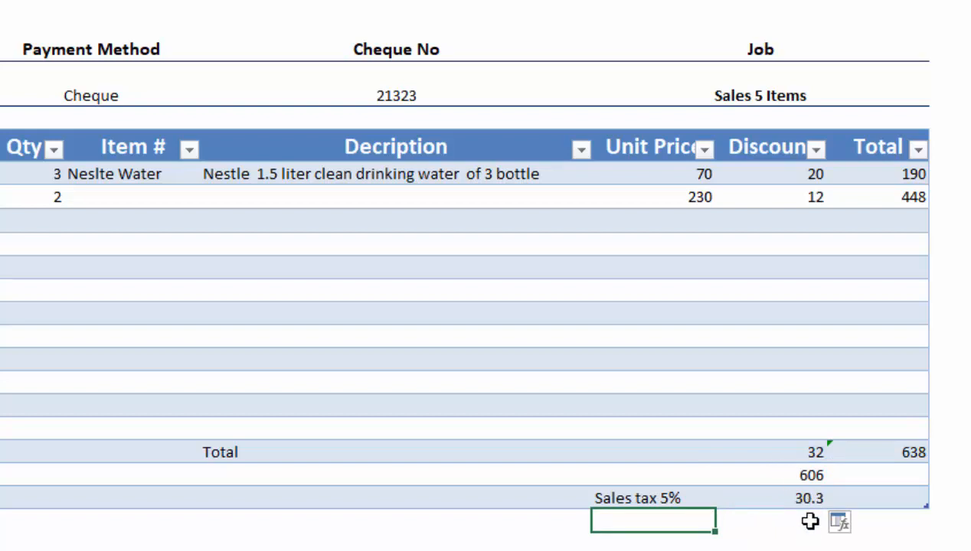
Step: Label row 29 "Grand Total" in the description column
click(566, 475)
text(Grand Total)
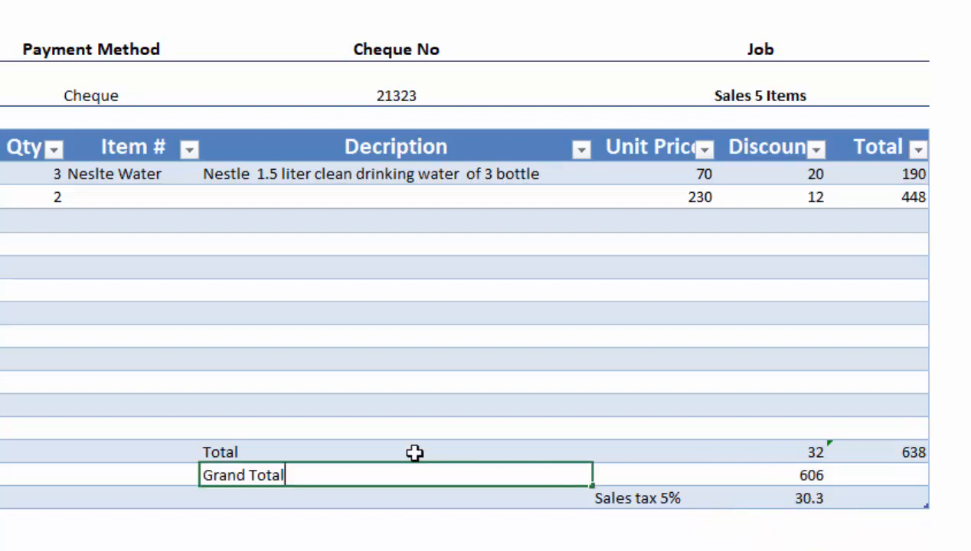
key(Tab)
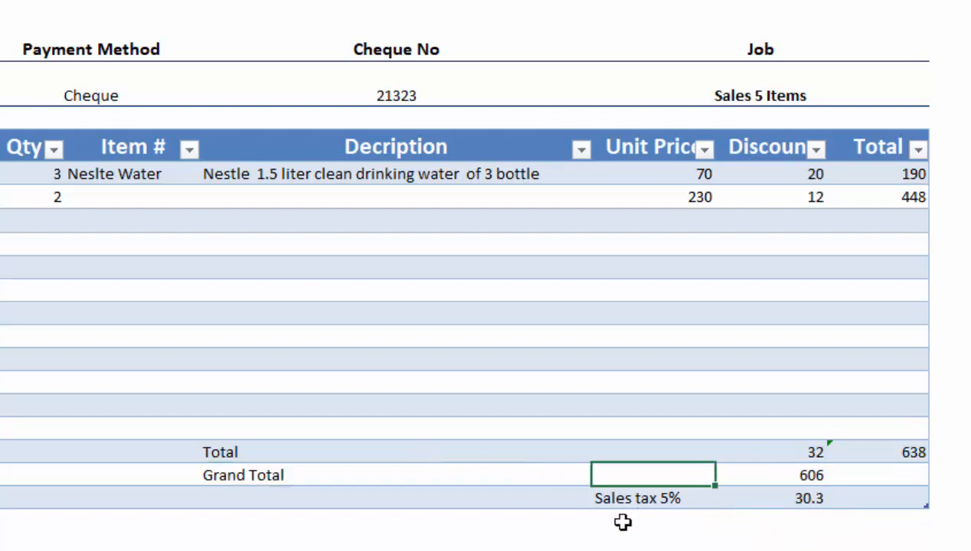
Step: Add the label "Net Toal" in the description column of the row below the sales tax
click(621, 523)
click(421, 533)
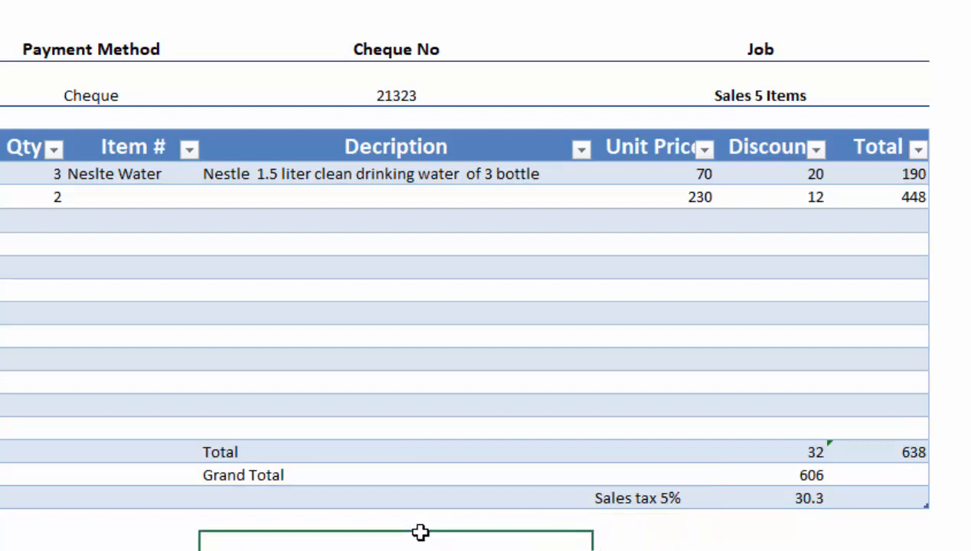
double_click(410, 527)
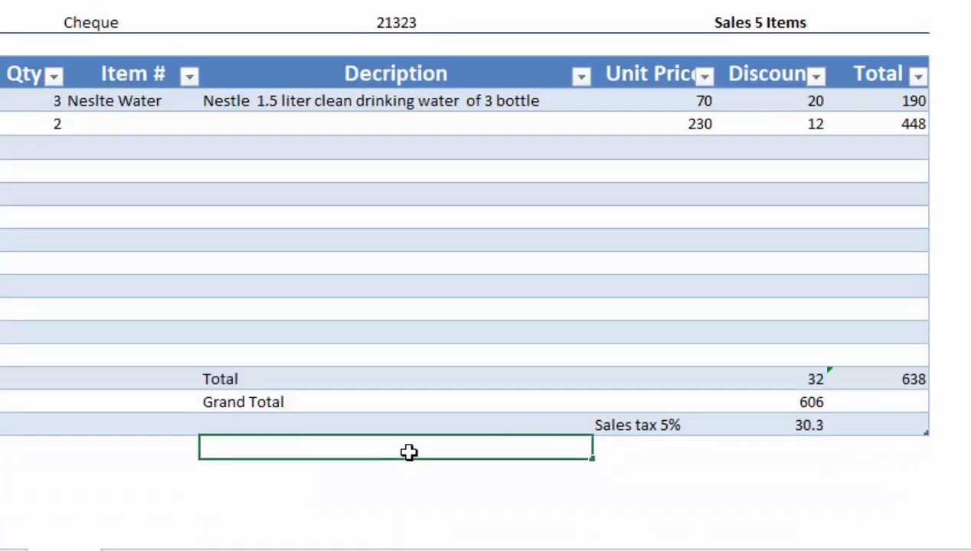
text(Net  Toal)
key(Tab)
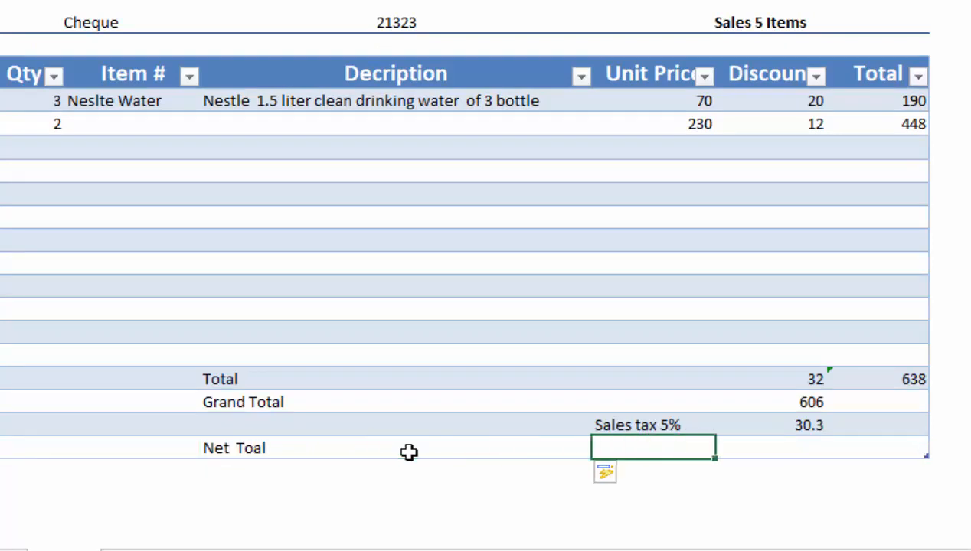
Step: Calculate the net total in F31 with the formula =F29-F30
click(795, 450)
text(=)
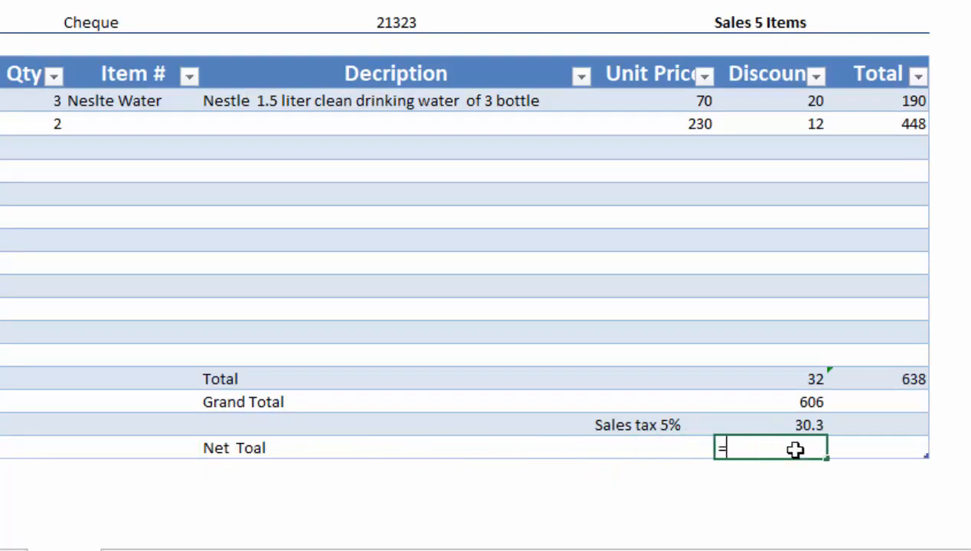
click(779, 395)
text(-)
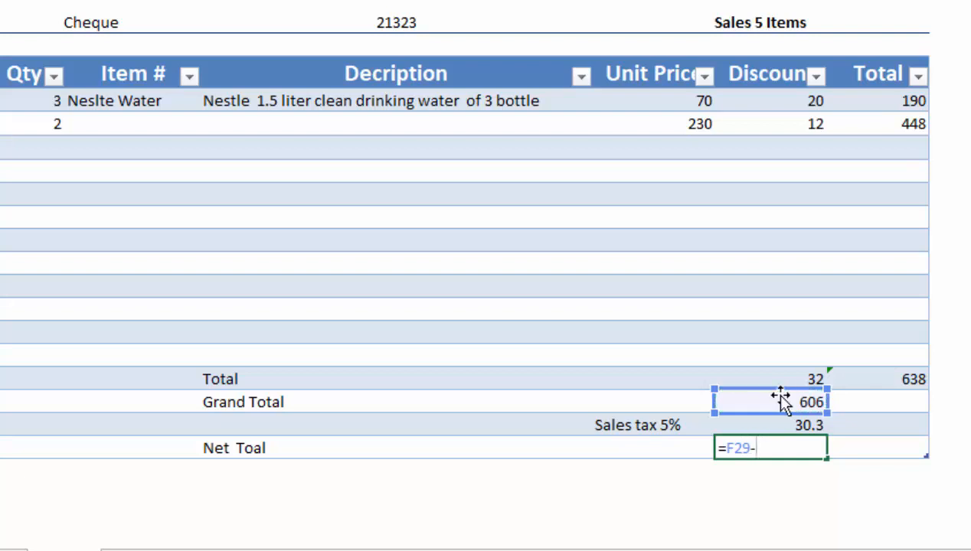
click(790, 424)
key(Return)
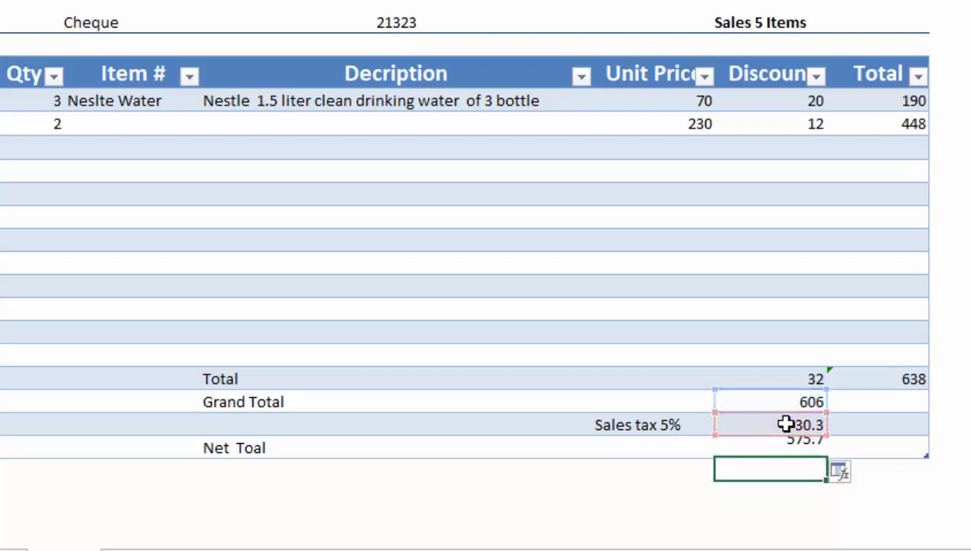
Step: Move the net total formula from the Discount column to the Total column in the same row and make it bold
click(651, 455)
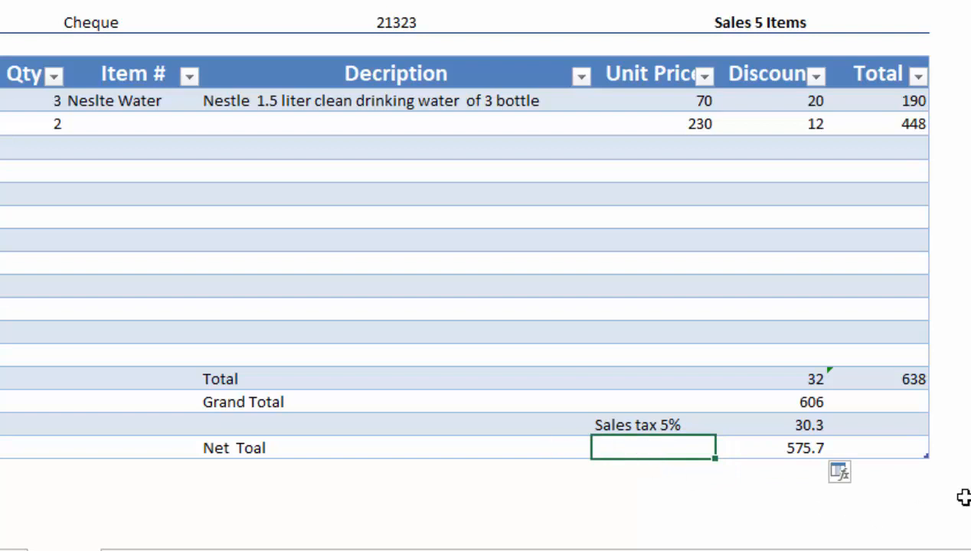
click(783, 449)
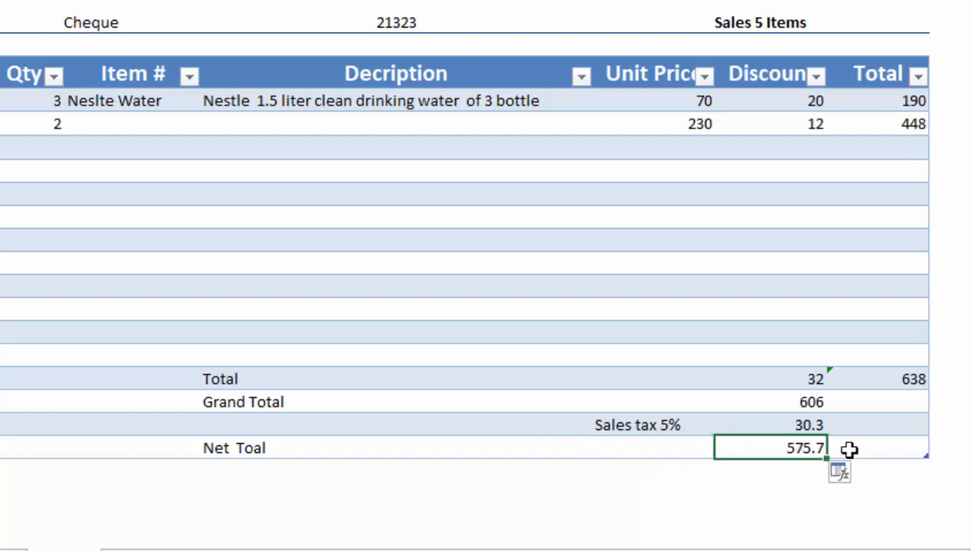
key(ctrl+c)
click(854, 450)
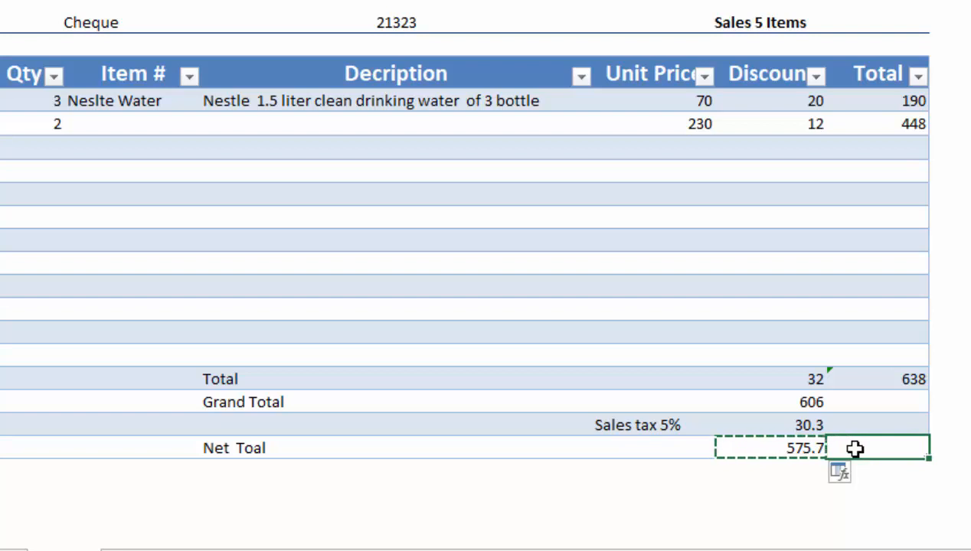
key(ctrl+v)
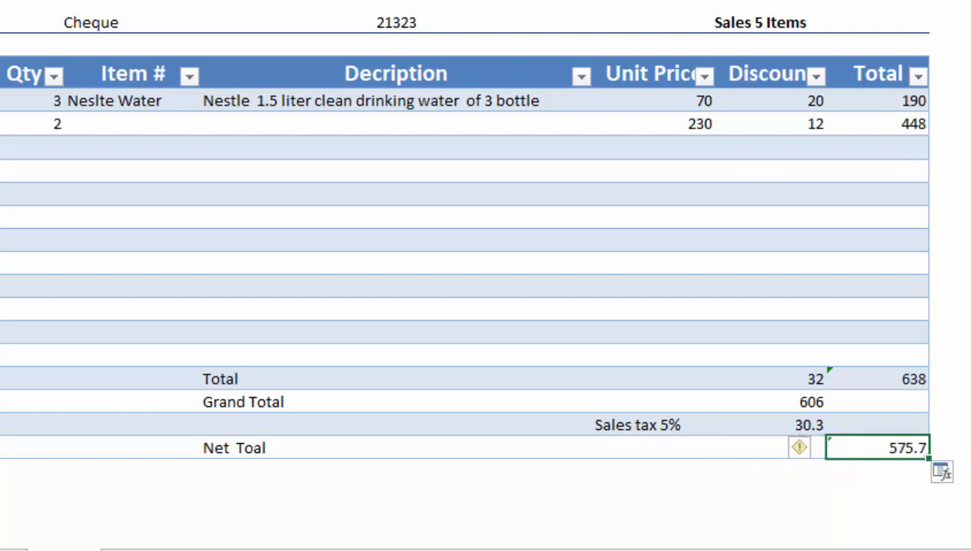
key(ctrl+b)
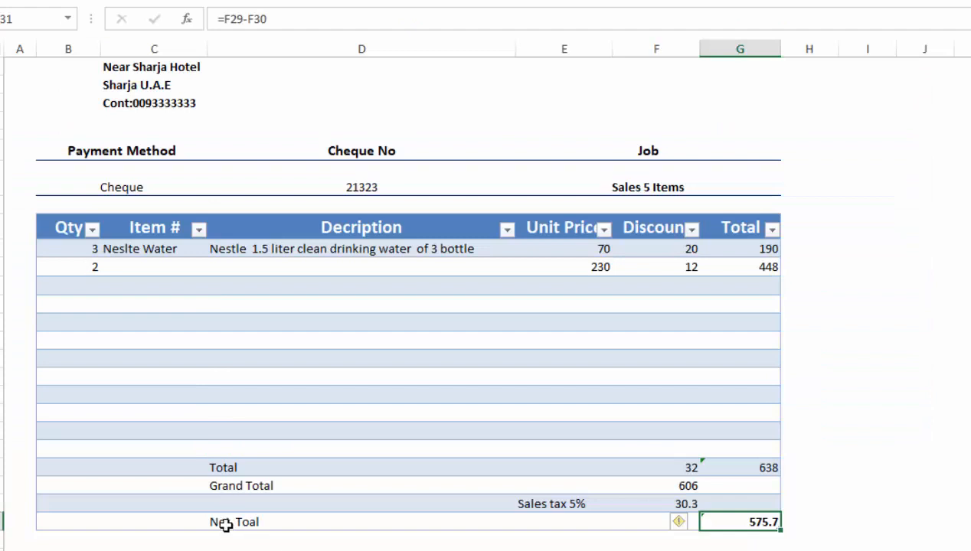
Step: Correct the last row's label to "Net Total" and make the text from the label to the amount bold and larger
drag(225, 524, 714, 524)
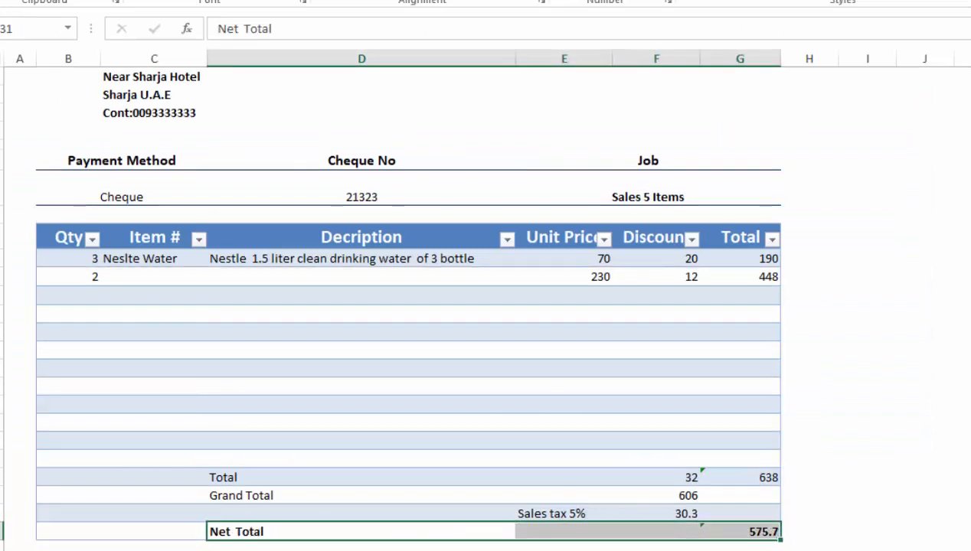
key(ctrl+b)
key(alt+h)
key(f)
key(g)
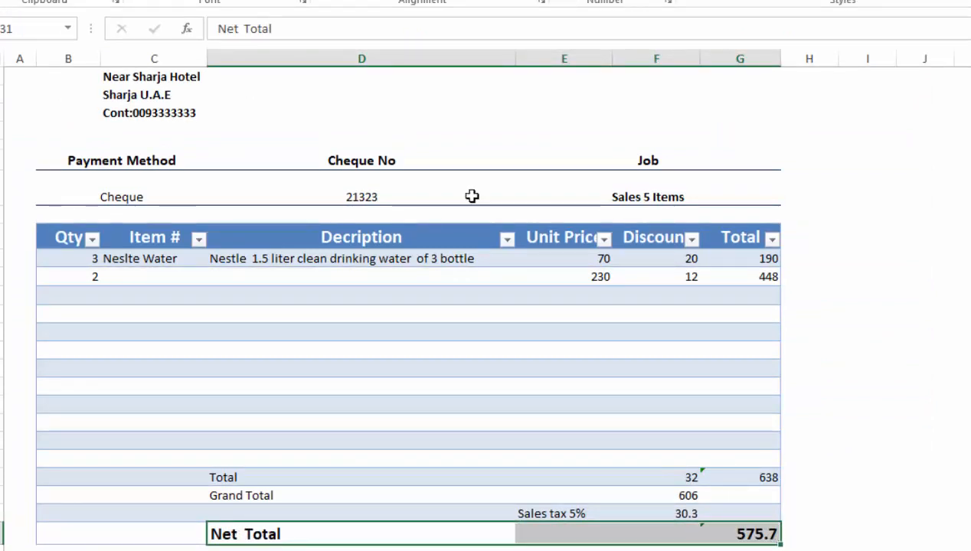
key(Up)
key(Up)
key(Up)
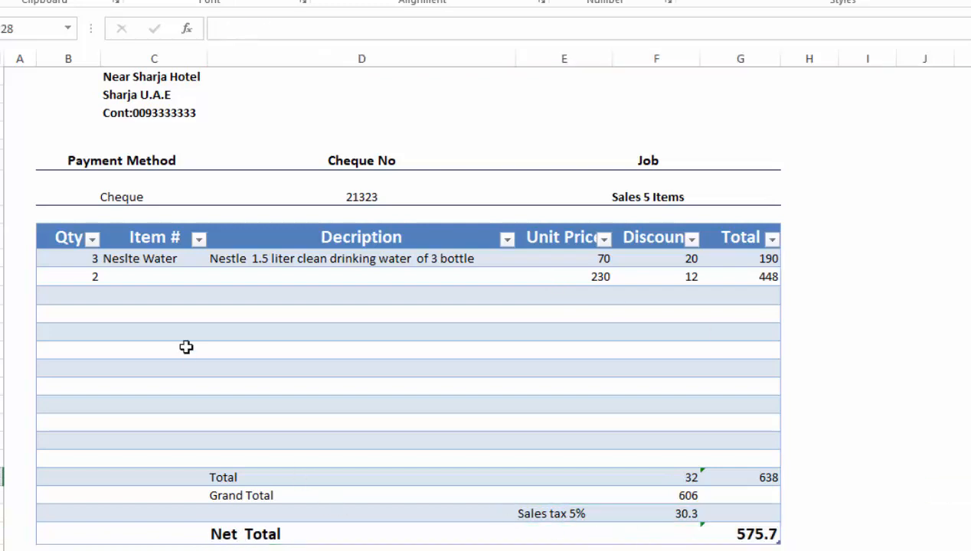
Step: Apply all borders to the whole item table, from the header row through the Net Total row
click(67, 238)
drag(68, 238, 724, 533)
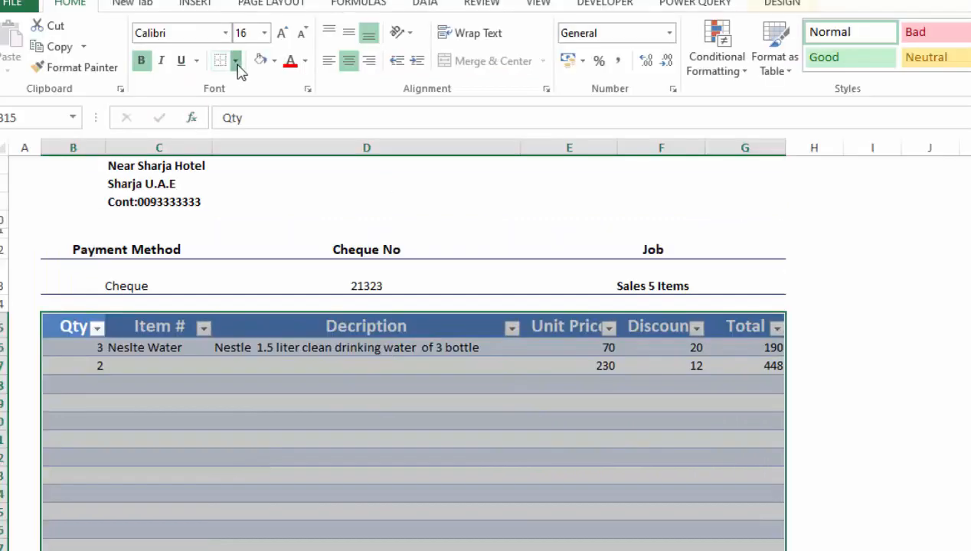
click(235, 62)
click(248, 223)
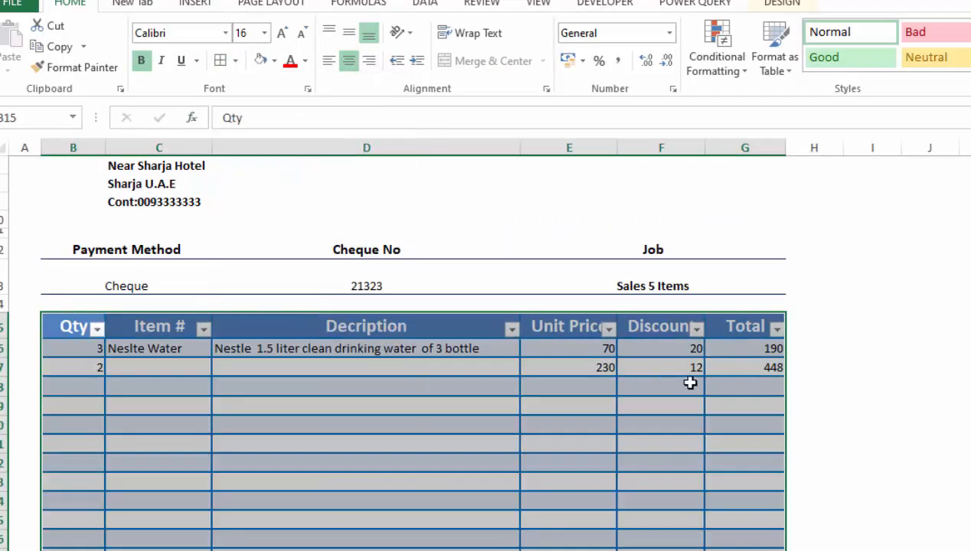
click(961, 482)
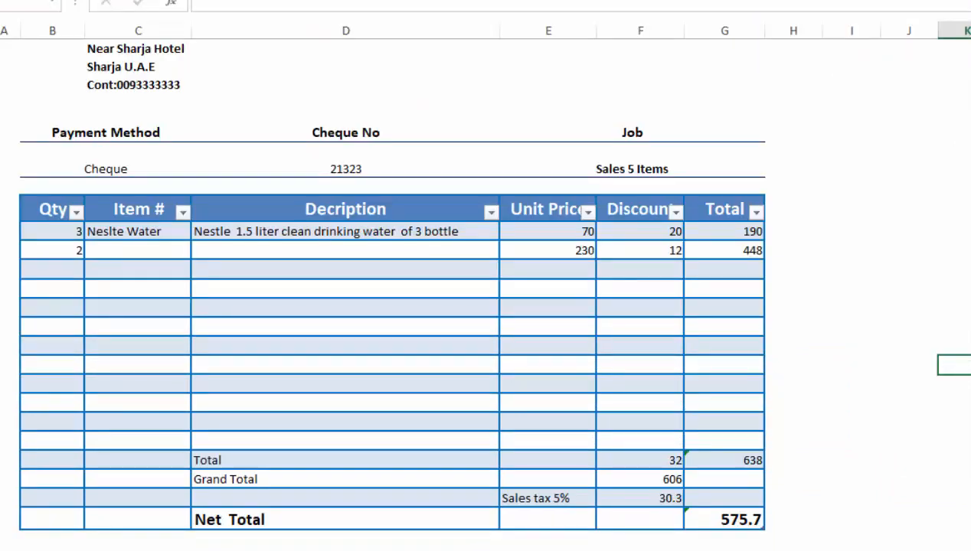
Step: Clear the stray border line in column N beside the receipt
ctrl+scroll(485, 306, down, 2)
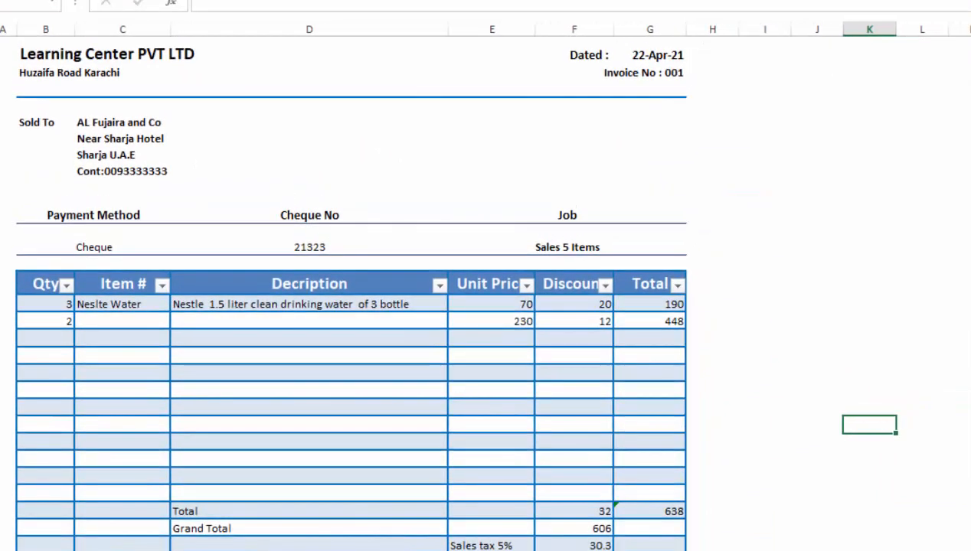
ctrl+scroll(485, 306, down, 1)
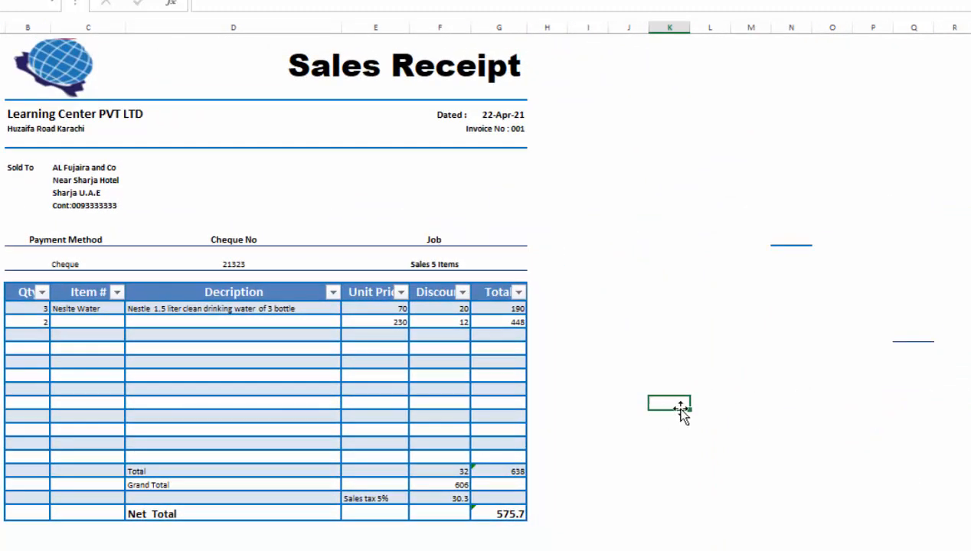
click(797, 248)
click(911, 341)
click(957, 443)
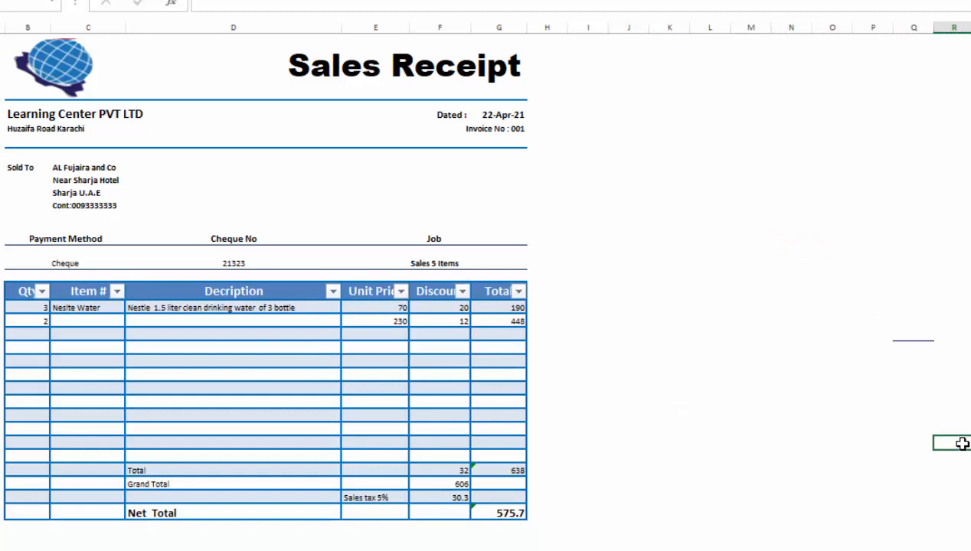
Step: Add "Authorize signatory" in bold italics below the item table, across columns D and E
drag(303, 540, 357, 542)
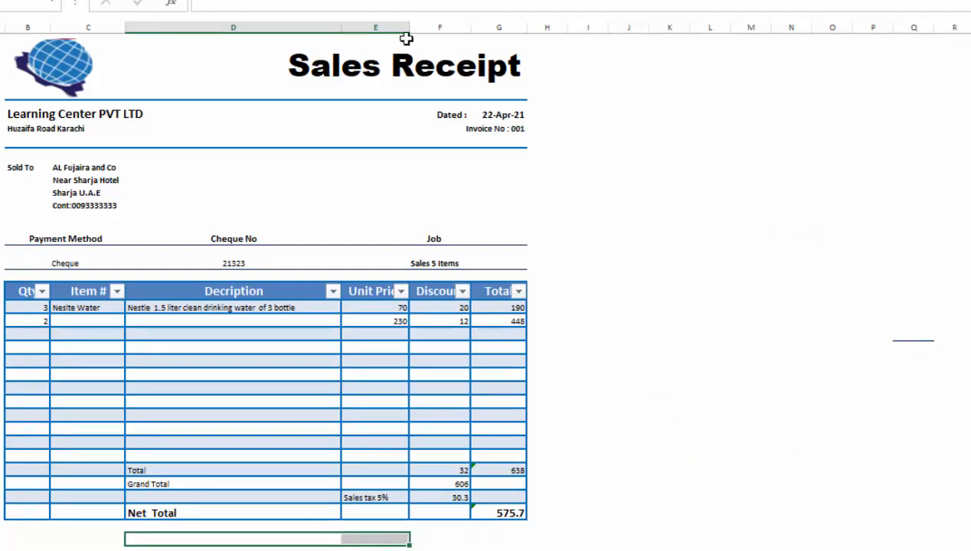
text(Authorize signatory)
click(854, 432)
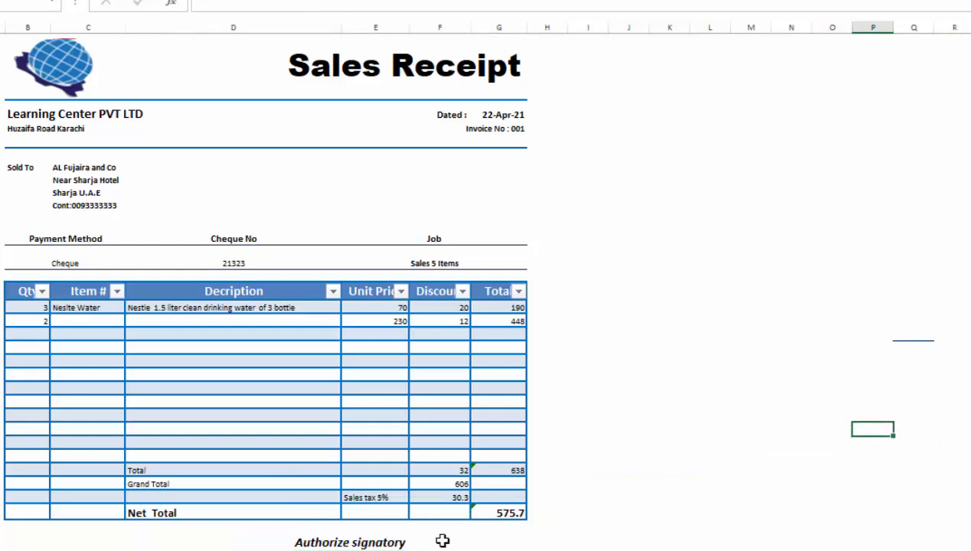
Step: Merge and center the two empty cells in columns F and G beside "Authorize signatory"
drag(446, 540, 490, 543)
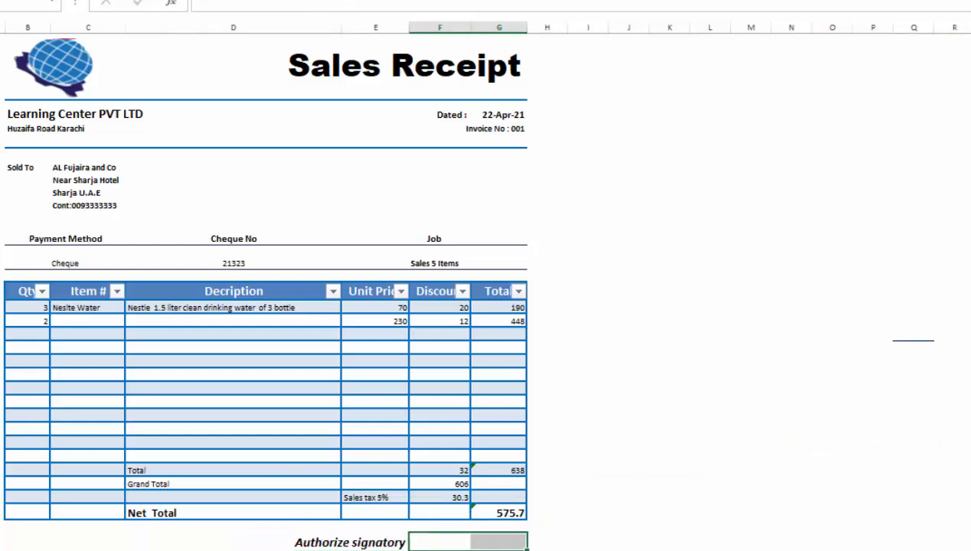
key(alt+h)
key(m)
key(c)
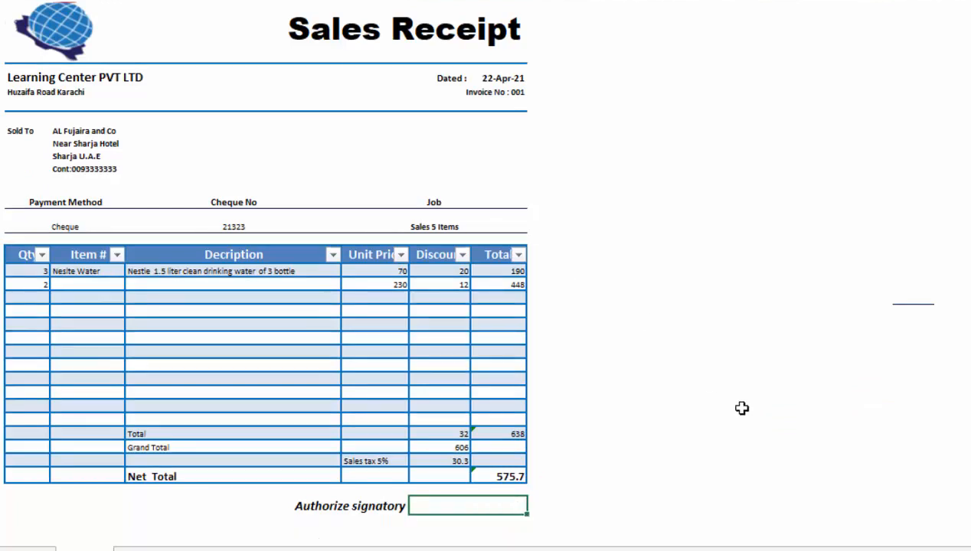
click(742, 444)
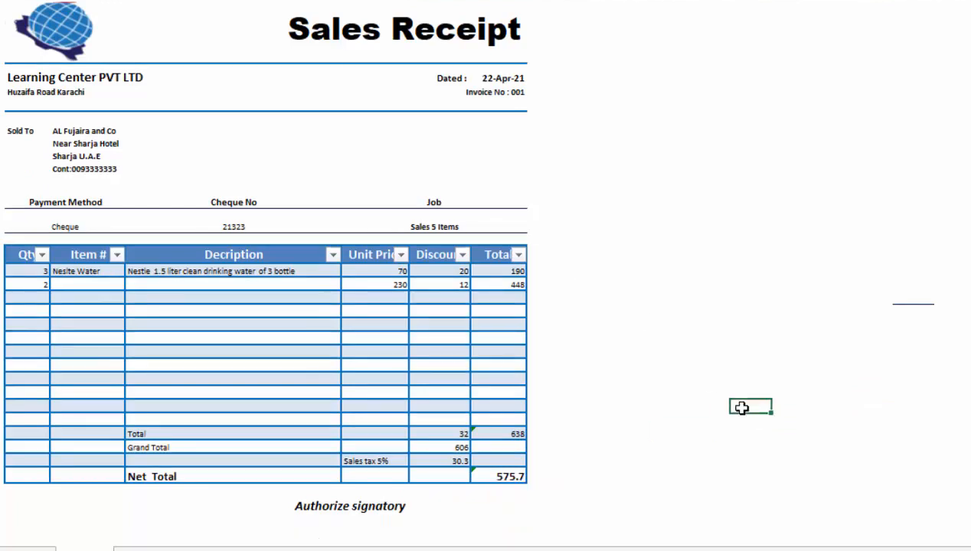
Step: Add a bottom border to the merged cell beside "Authorize signatory" as the signature line
click(437, 498)
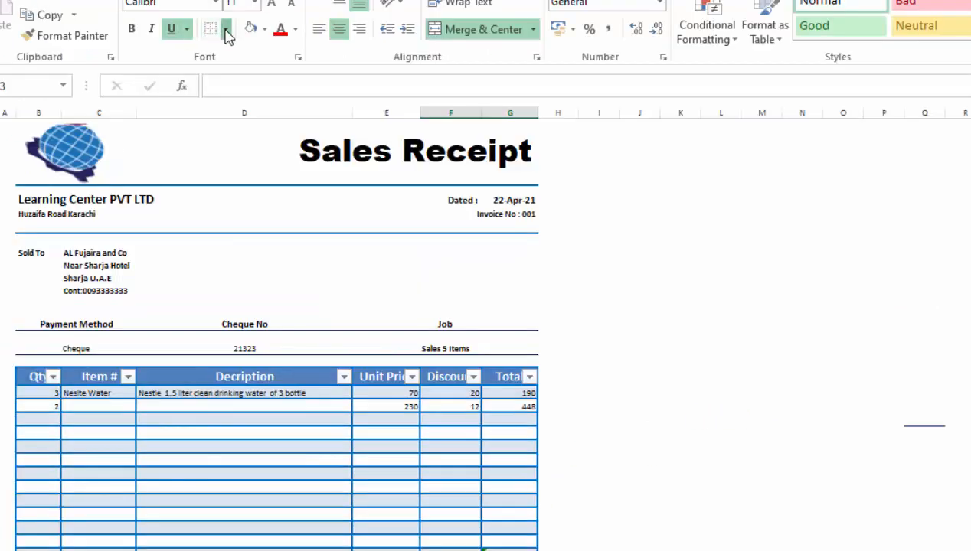
click(224, 28)
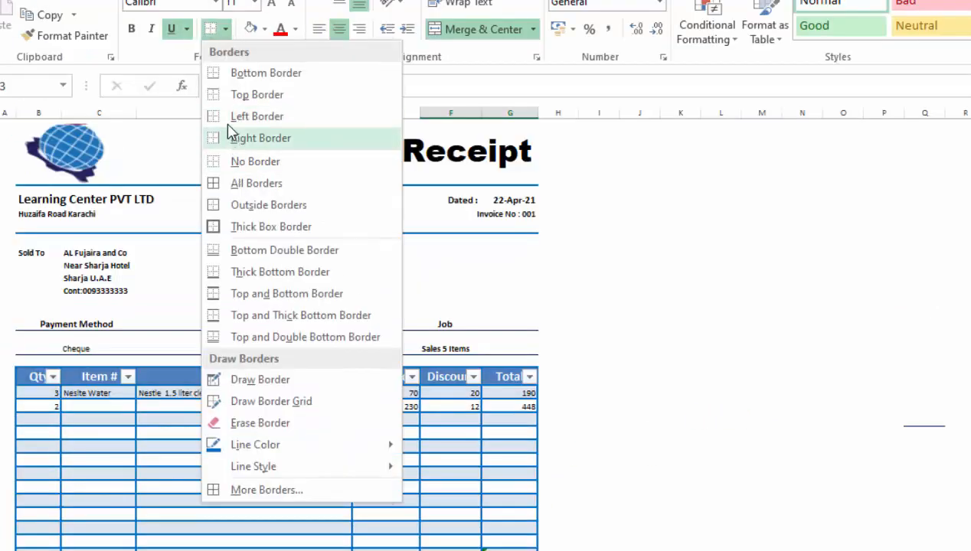
click(238, 72)
click(827, 549)
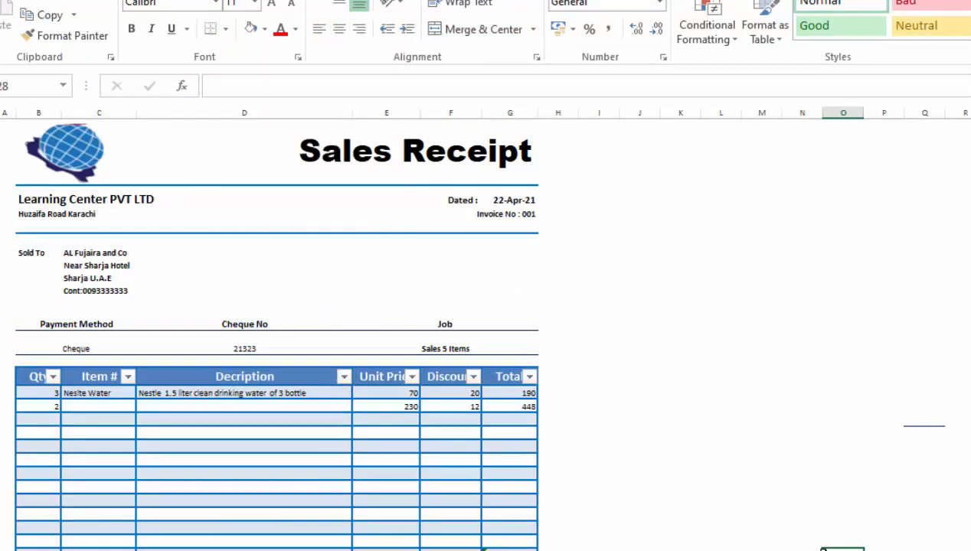